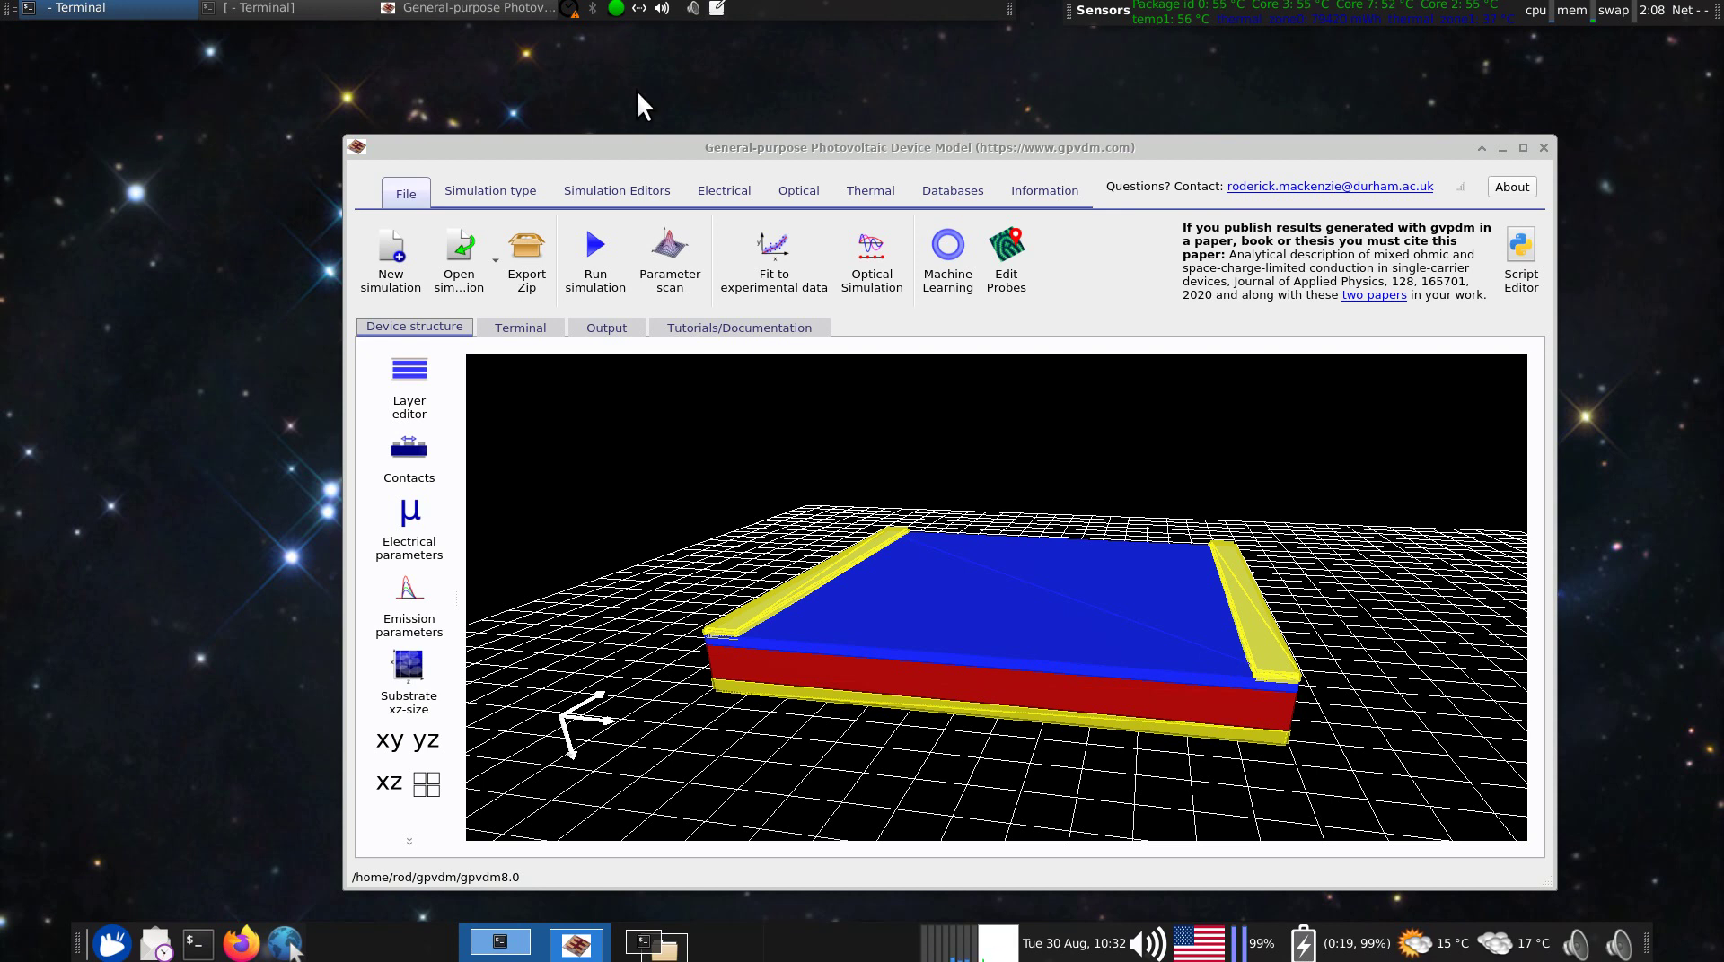
- Reposition the gpvdm window toward the top-left of the screen
{"action": "left_click_drag", "start_coordinate": [656, 143], "coordinate": [531, 108]}
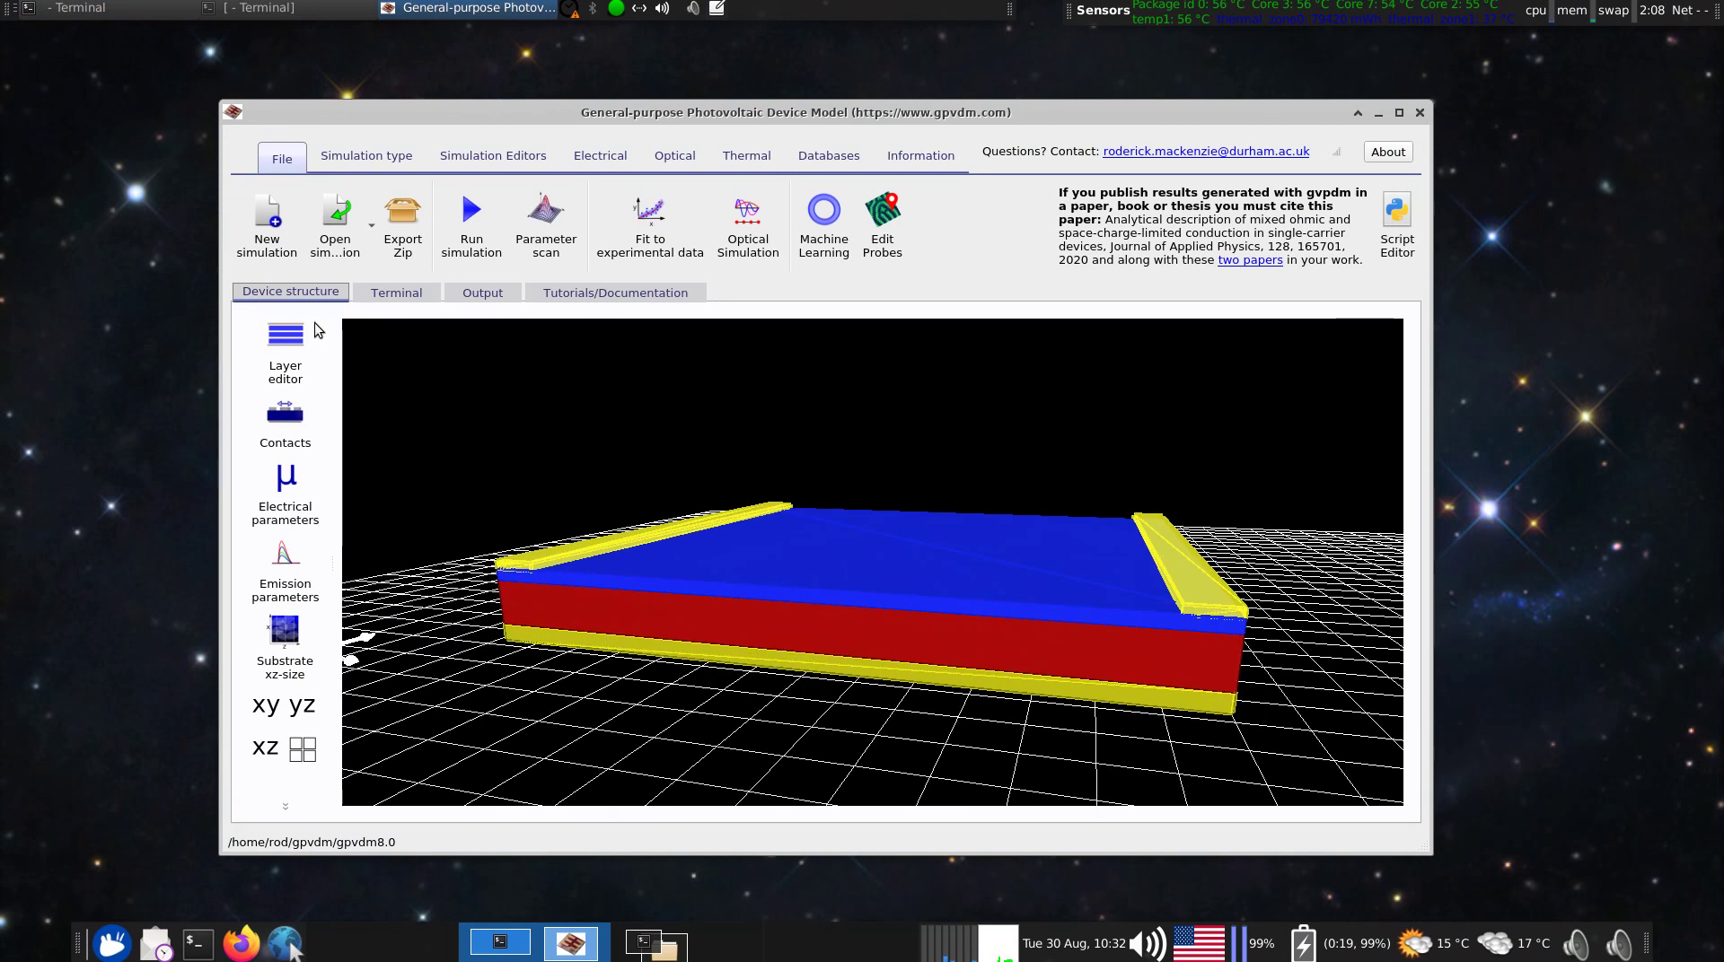
- Create a new simulation from the 'OFET top contacts' example in the OFETs folder
{"action": "left_click", "coordinate": [266, 224]}
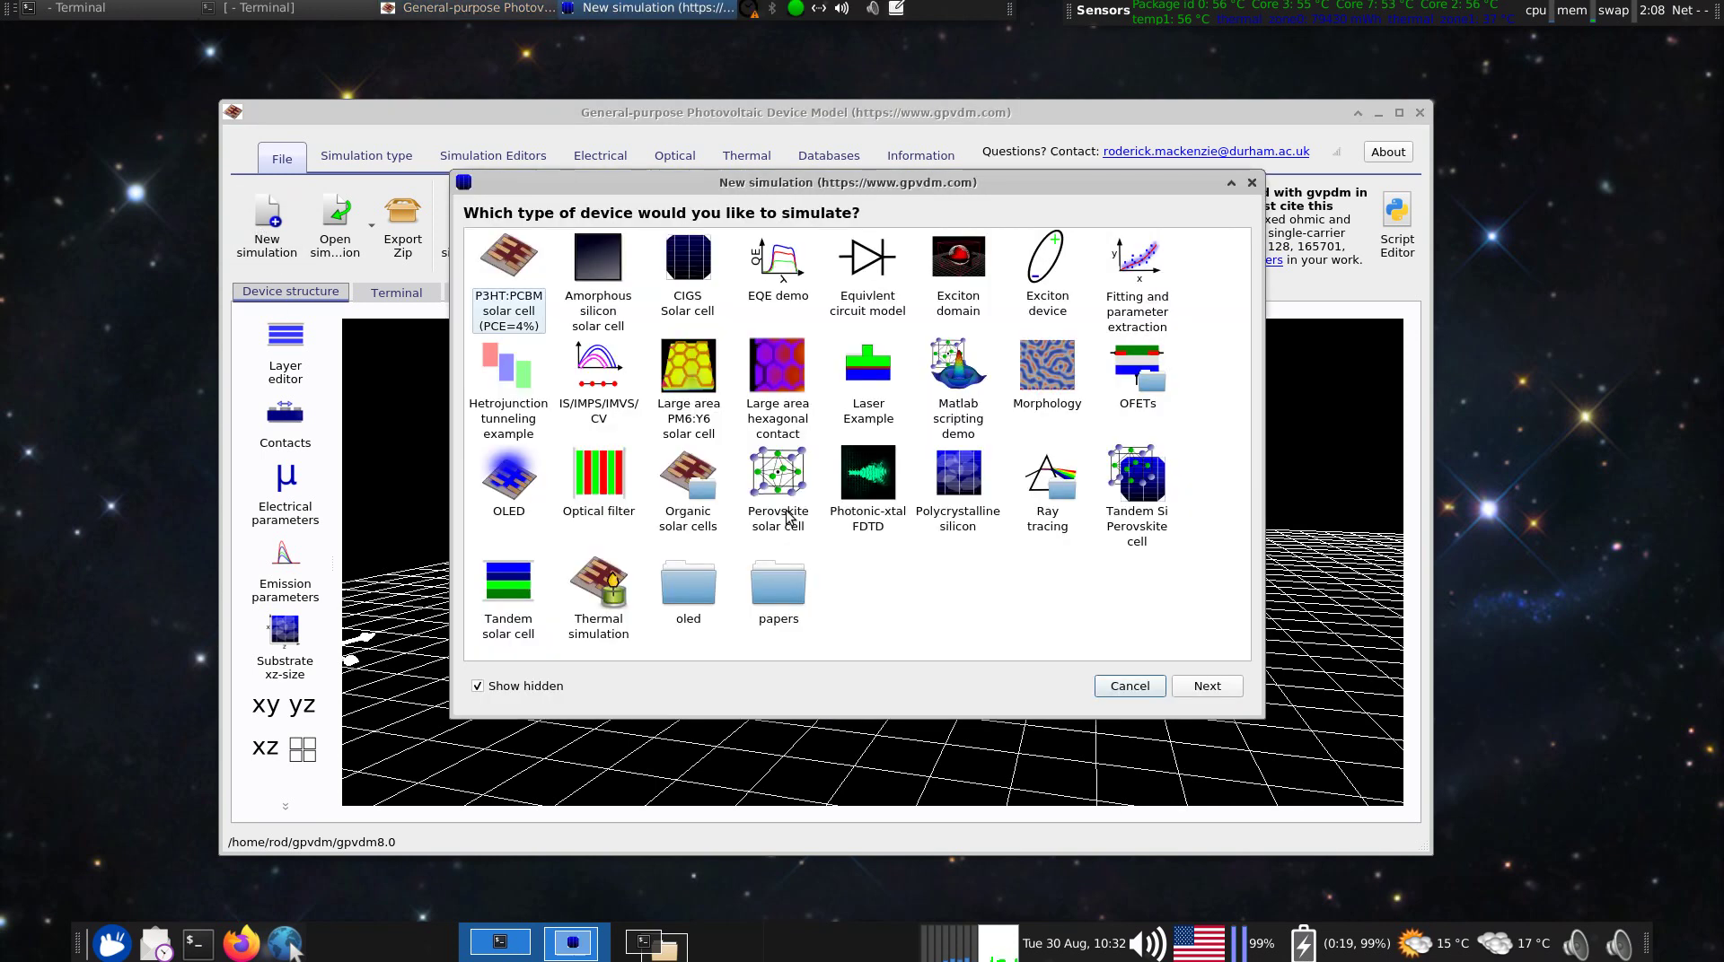
{"action": "double_click", "coordinate": [1136, 395]}
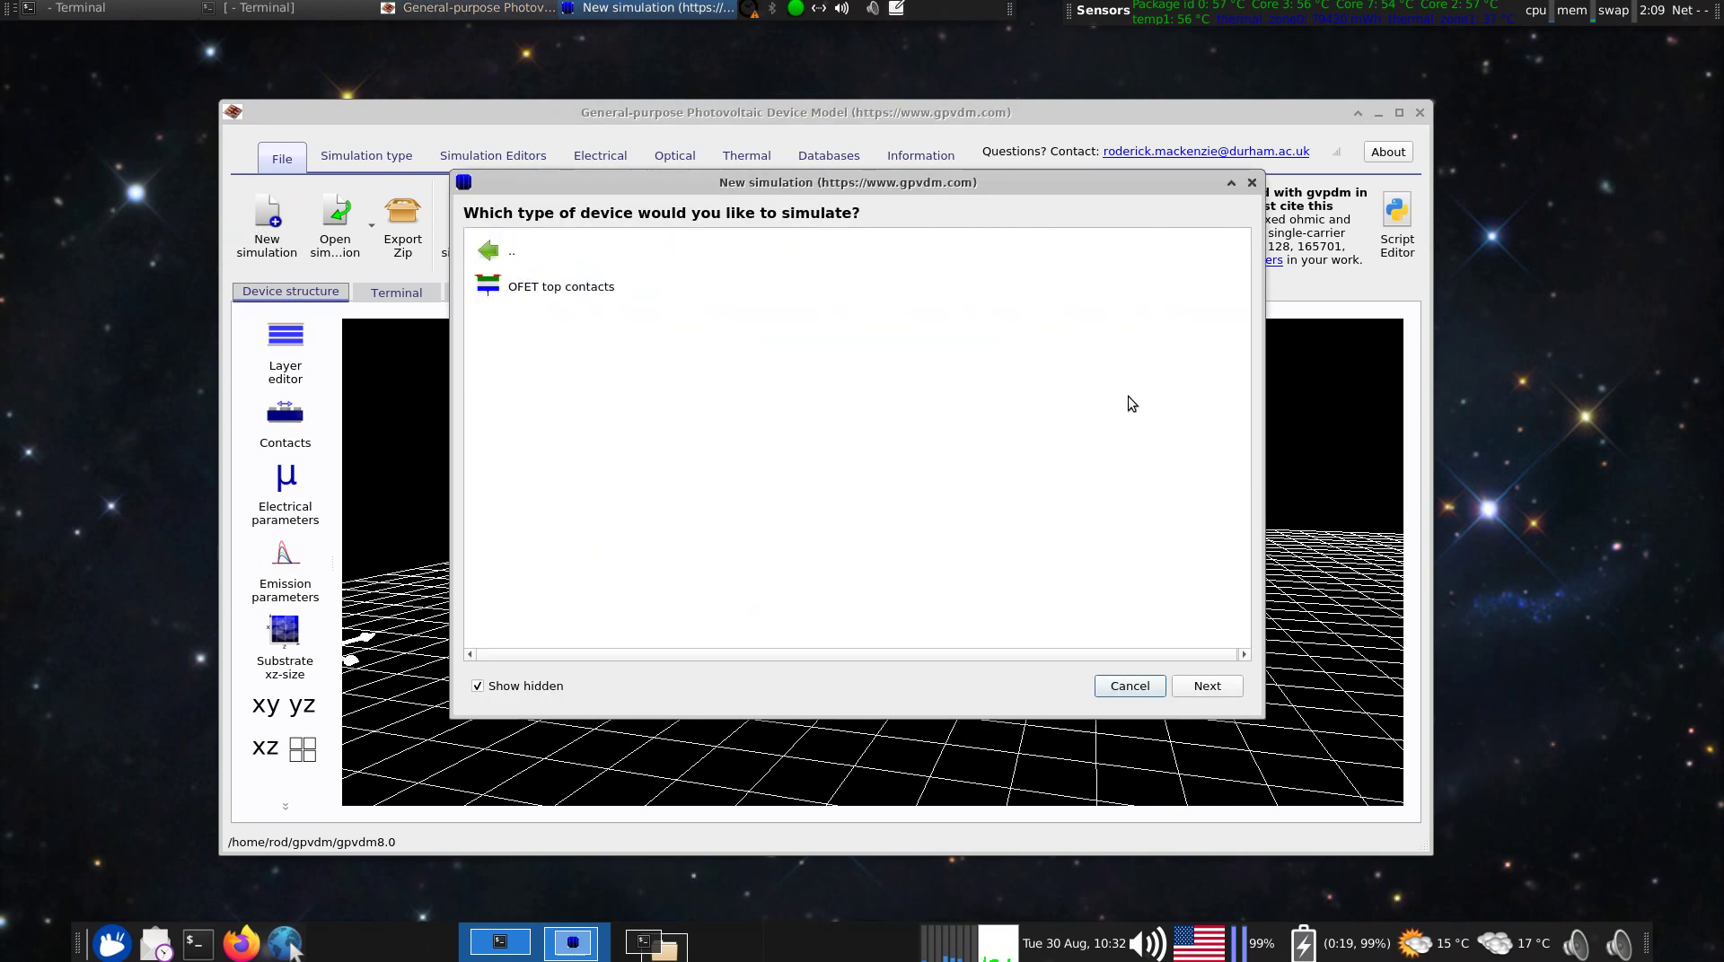
{"action": "double_click", "coordinate": [531, 287]}
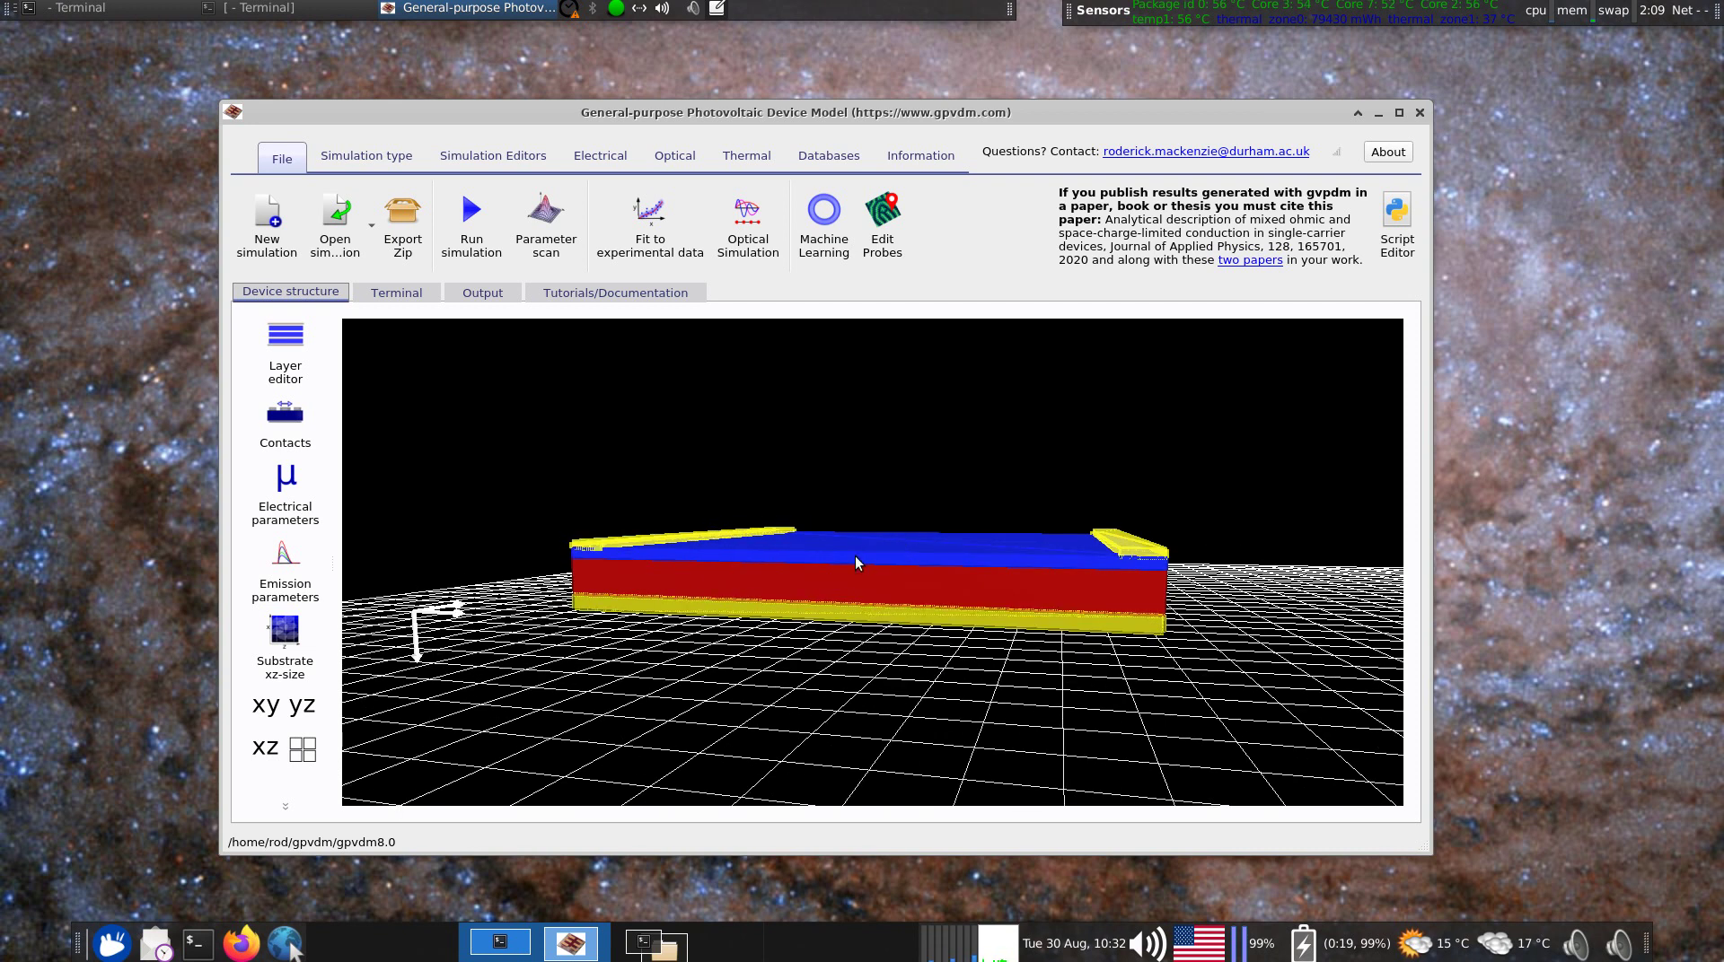
- Zoom into the 3D OFET view and rotate it to see the two top contacts and gate layer
{"action": "scroll", "coordinate": [855, 556], "scroll_direction": "up", "scroll_amount": 3}
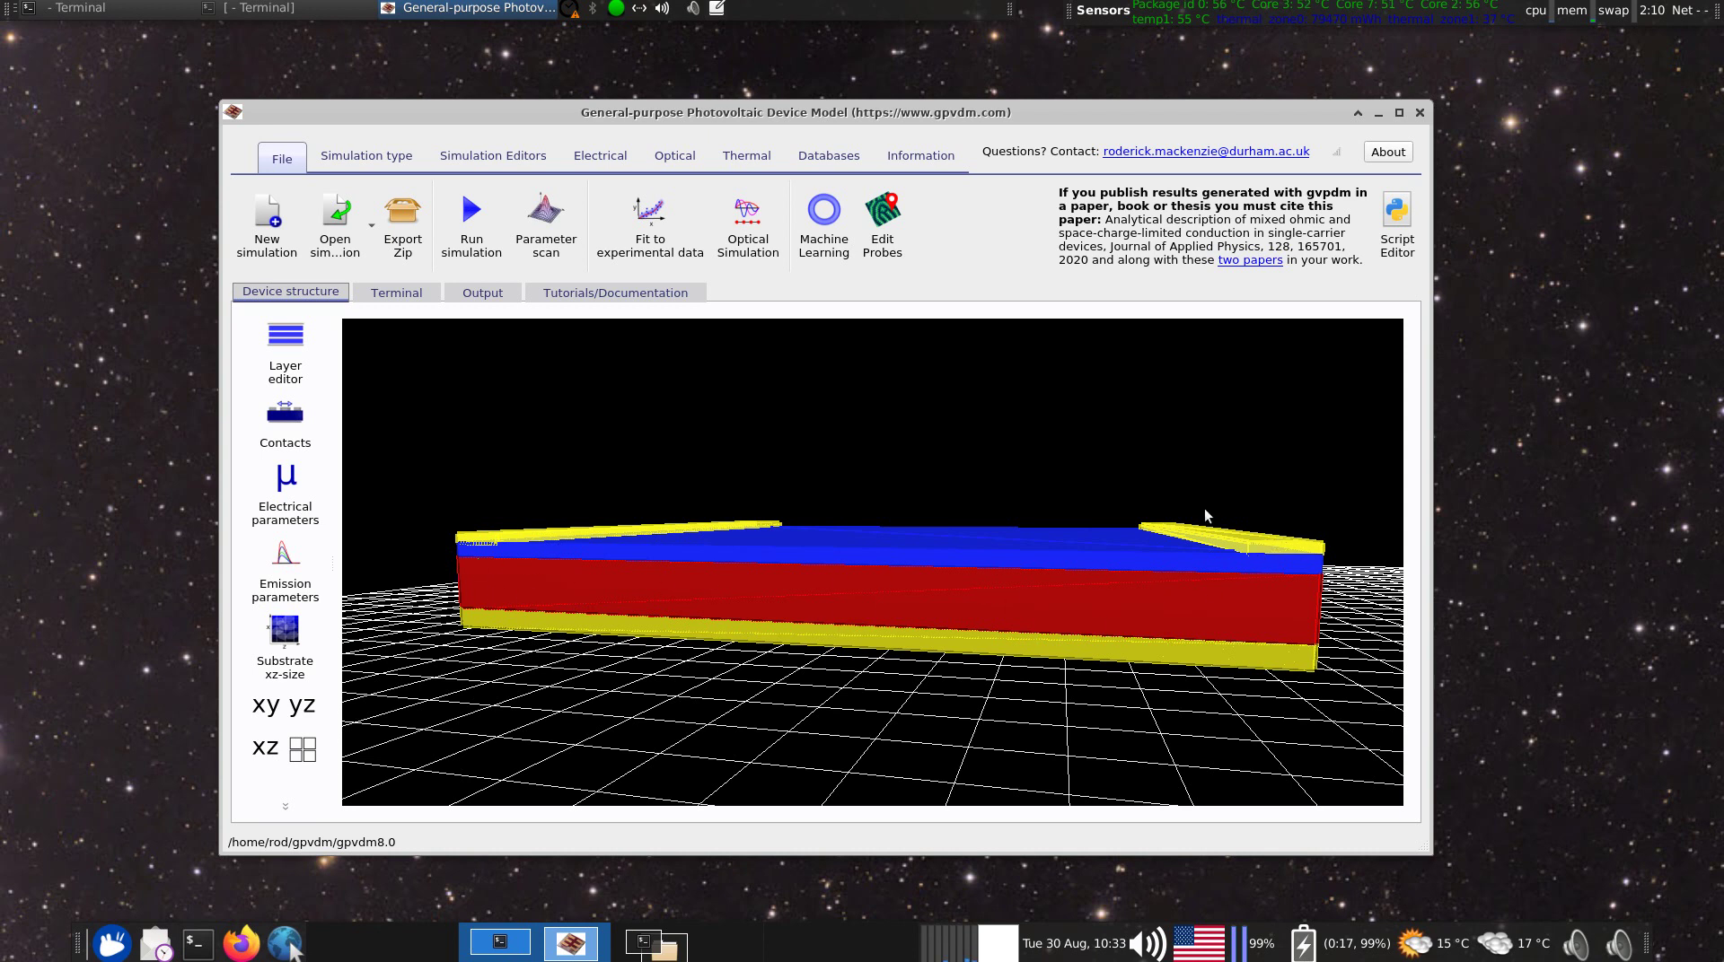
{"action": "left_click_drag", "start_coordinate": [762, 454], "coordinate": [709, 447]}
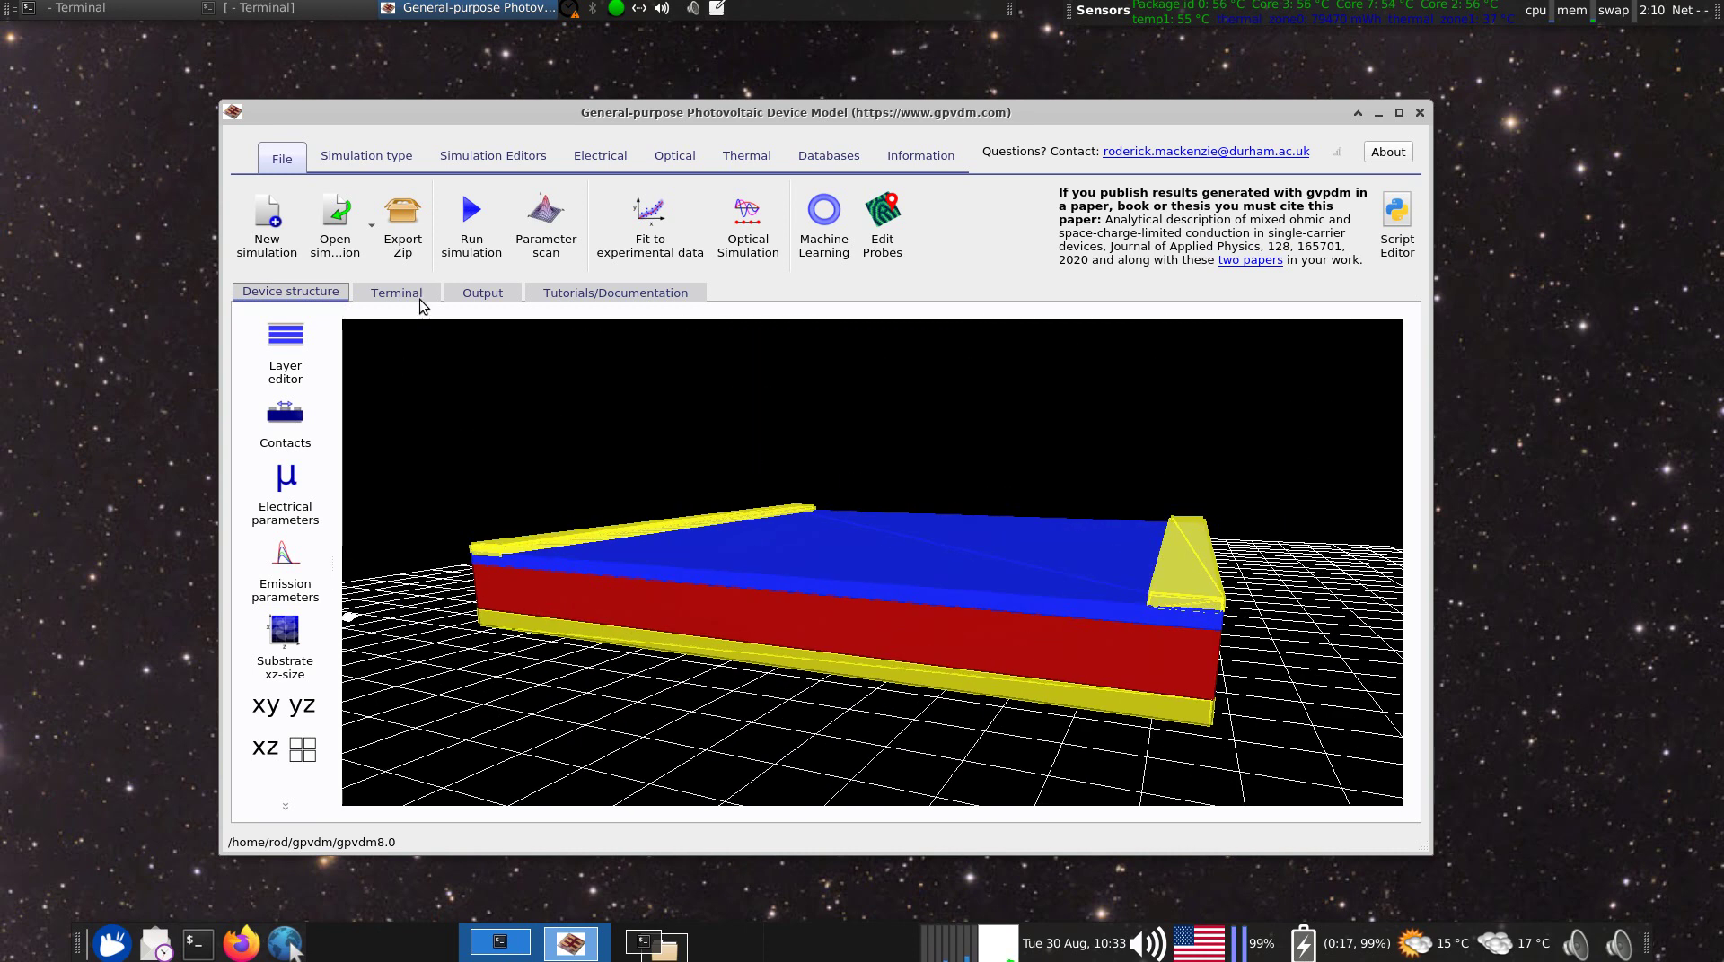
- Run the OFET simulation, ramping the drain voltage toward 15 V
{"action": "left_click", "coordinate": [468, 251]}
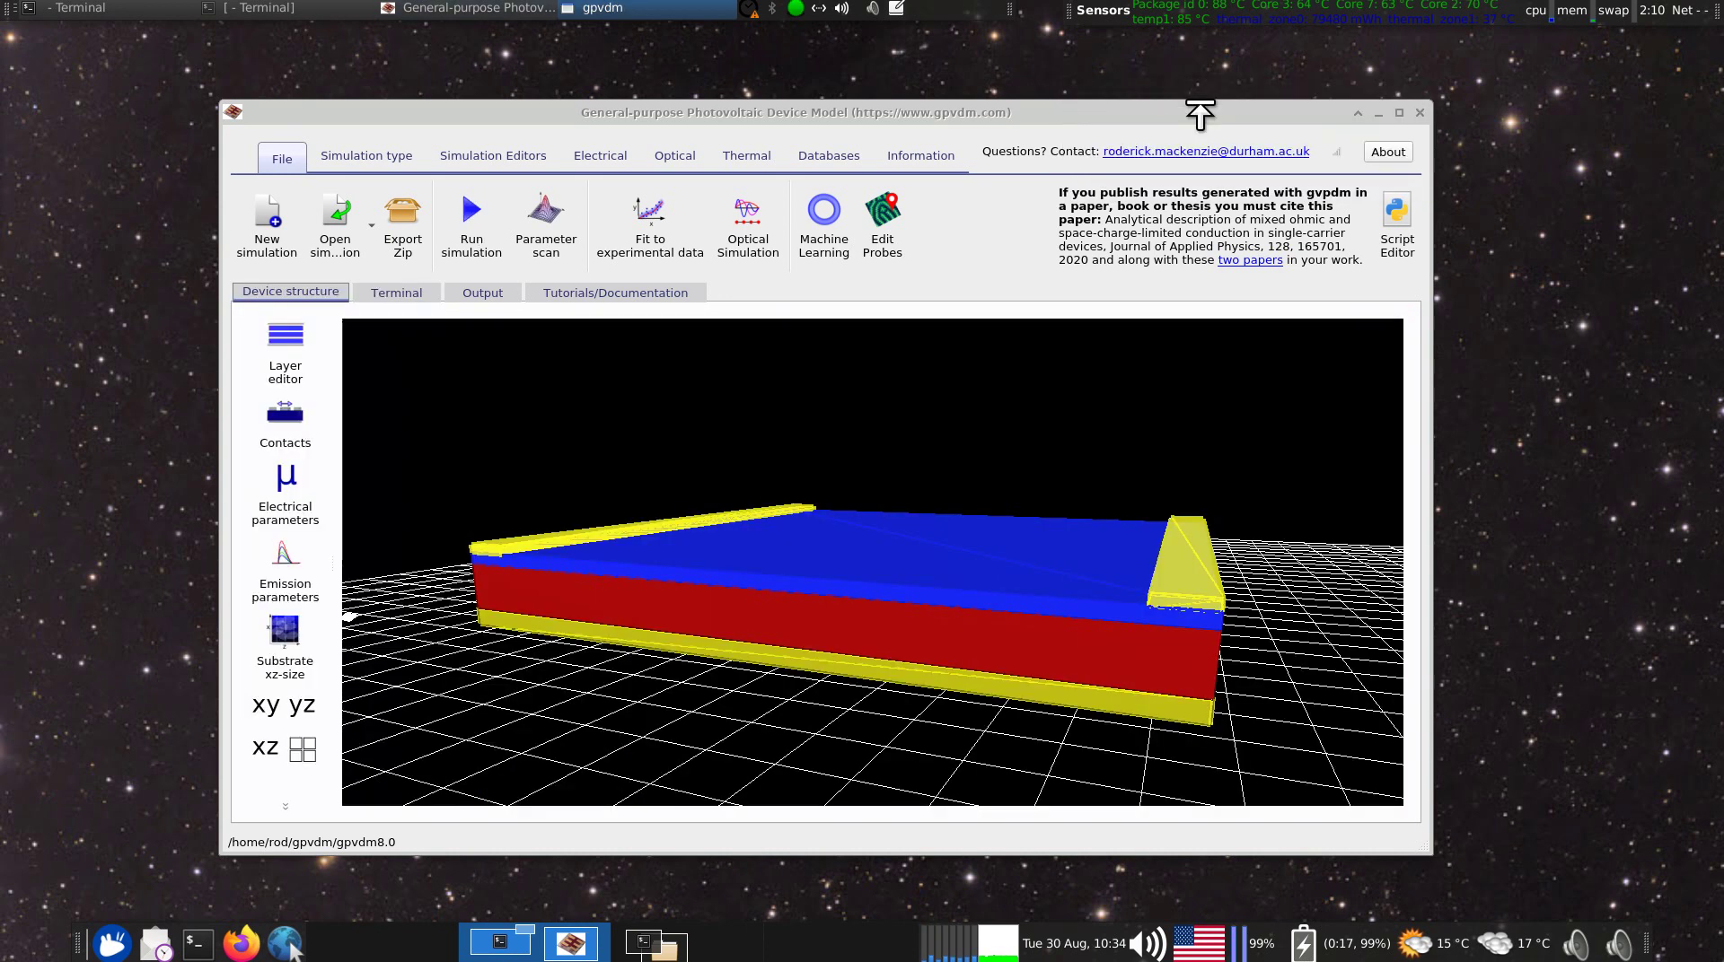
- Open the snapshots viewer from the output files, showing the LUMO (Ec.csv) wireframe maximised
{"action": "left_click", "coordinate": [476, 294]}
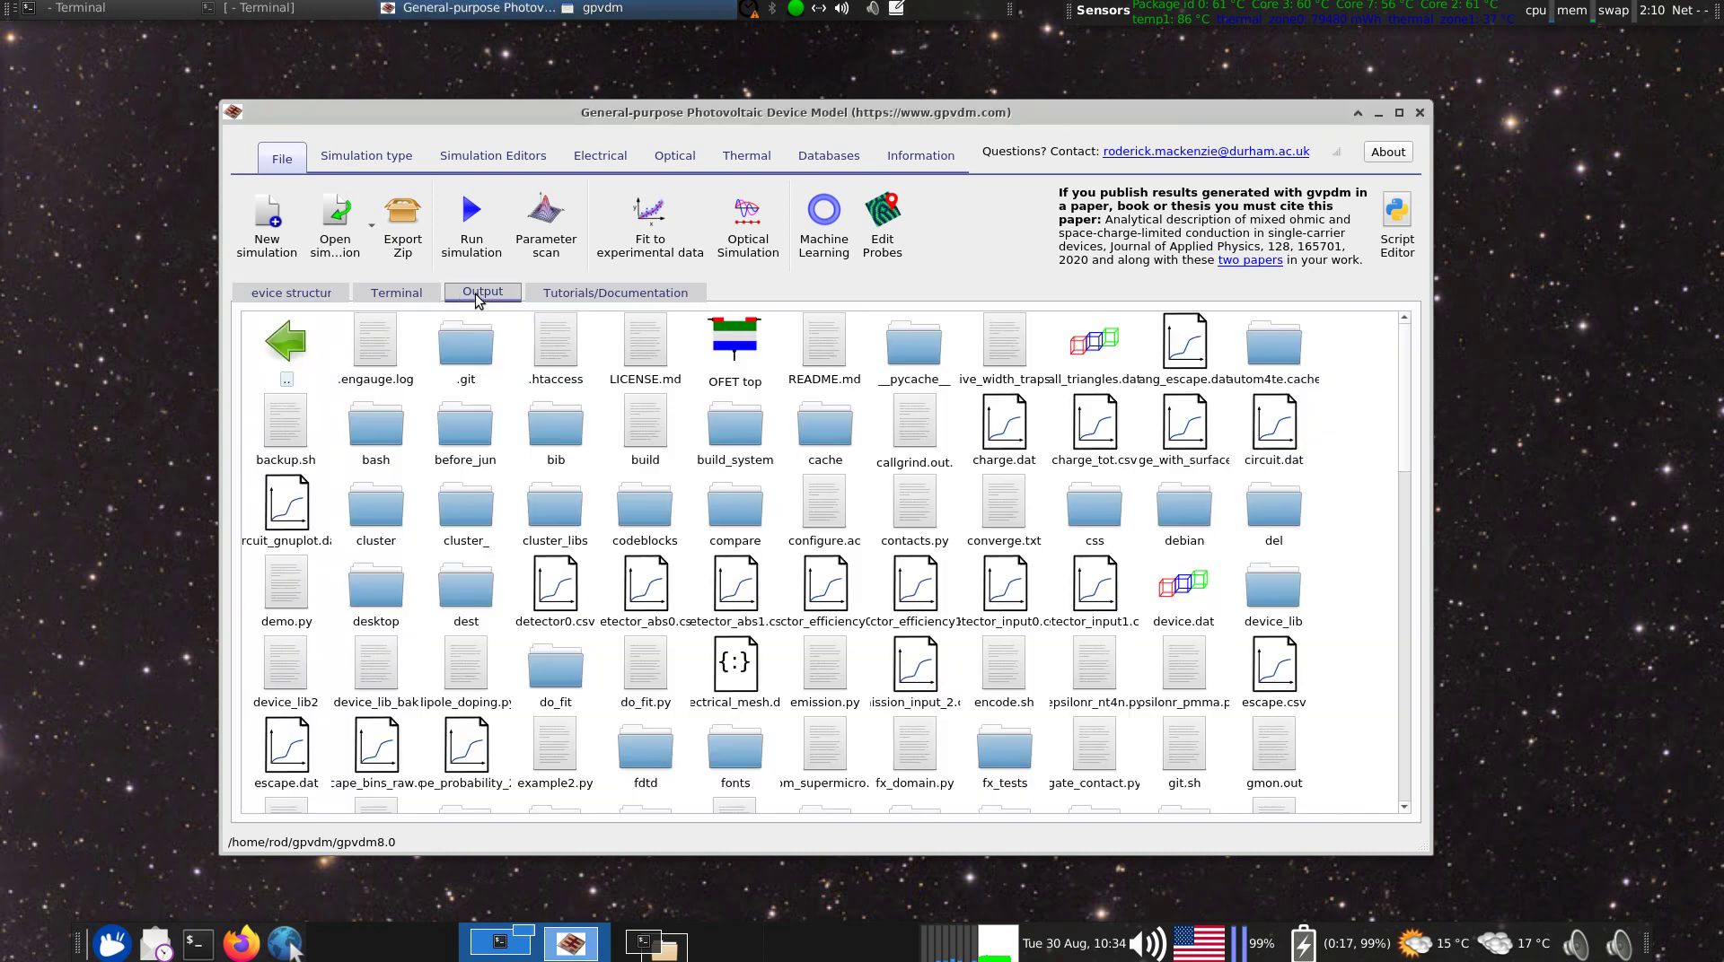
{"action": "scroll", "coordinate": [707, 634], "scroll_direction": "down", "scroll_amount": 10}
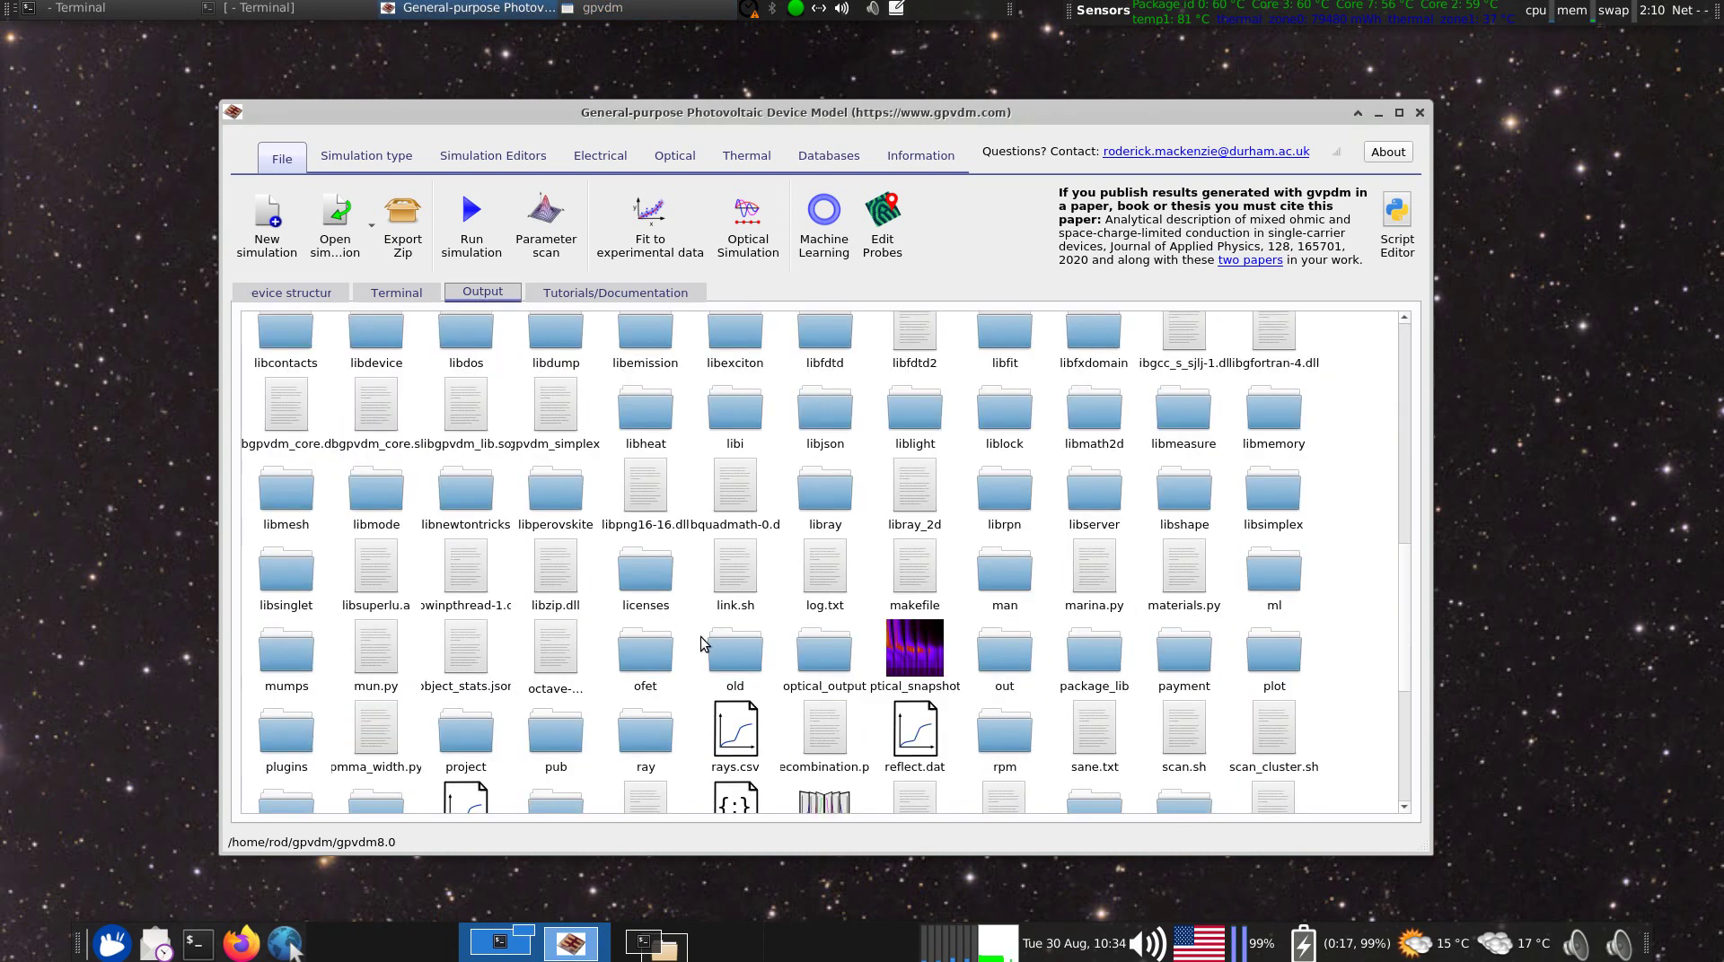
{"action": "double_click", "coordinate": [823, 575]}
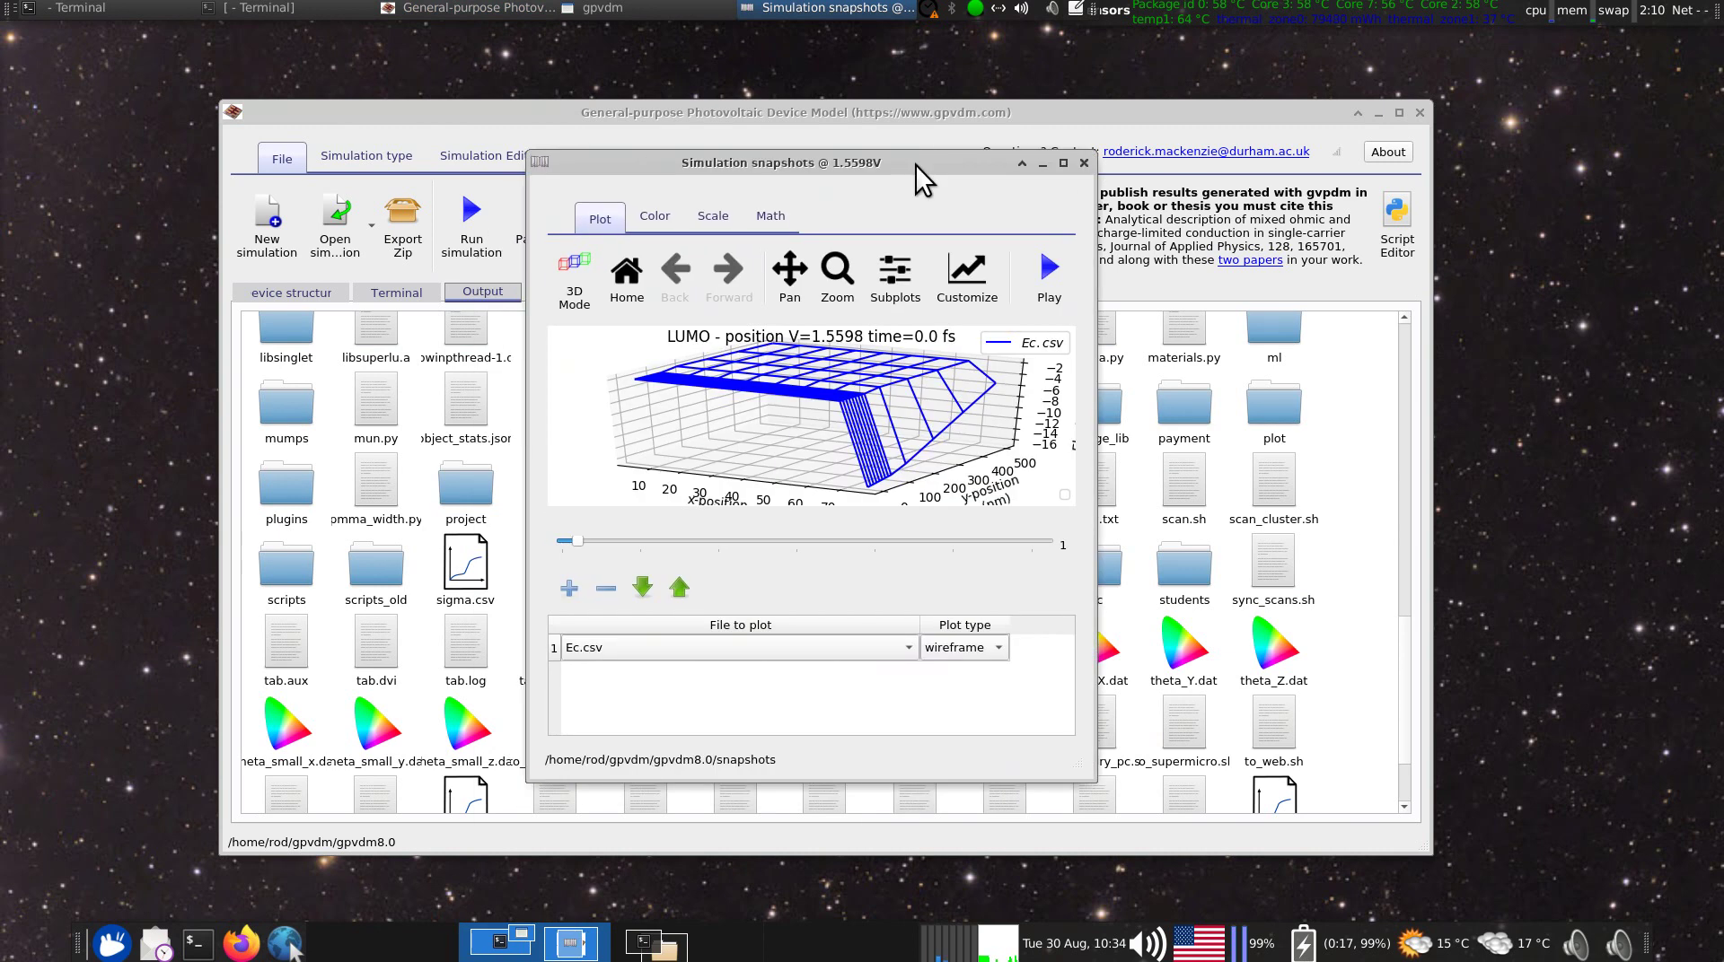
{"action": "double_click", "coordinate": [916, 165]}
{"action": "left_click_drag", "start_coordinate": [641, 440], "coordinate": [509, 381]}
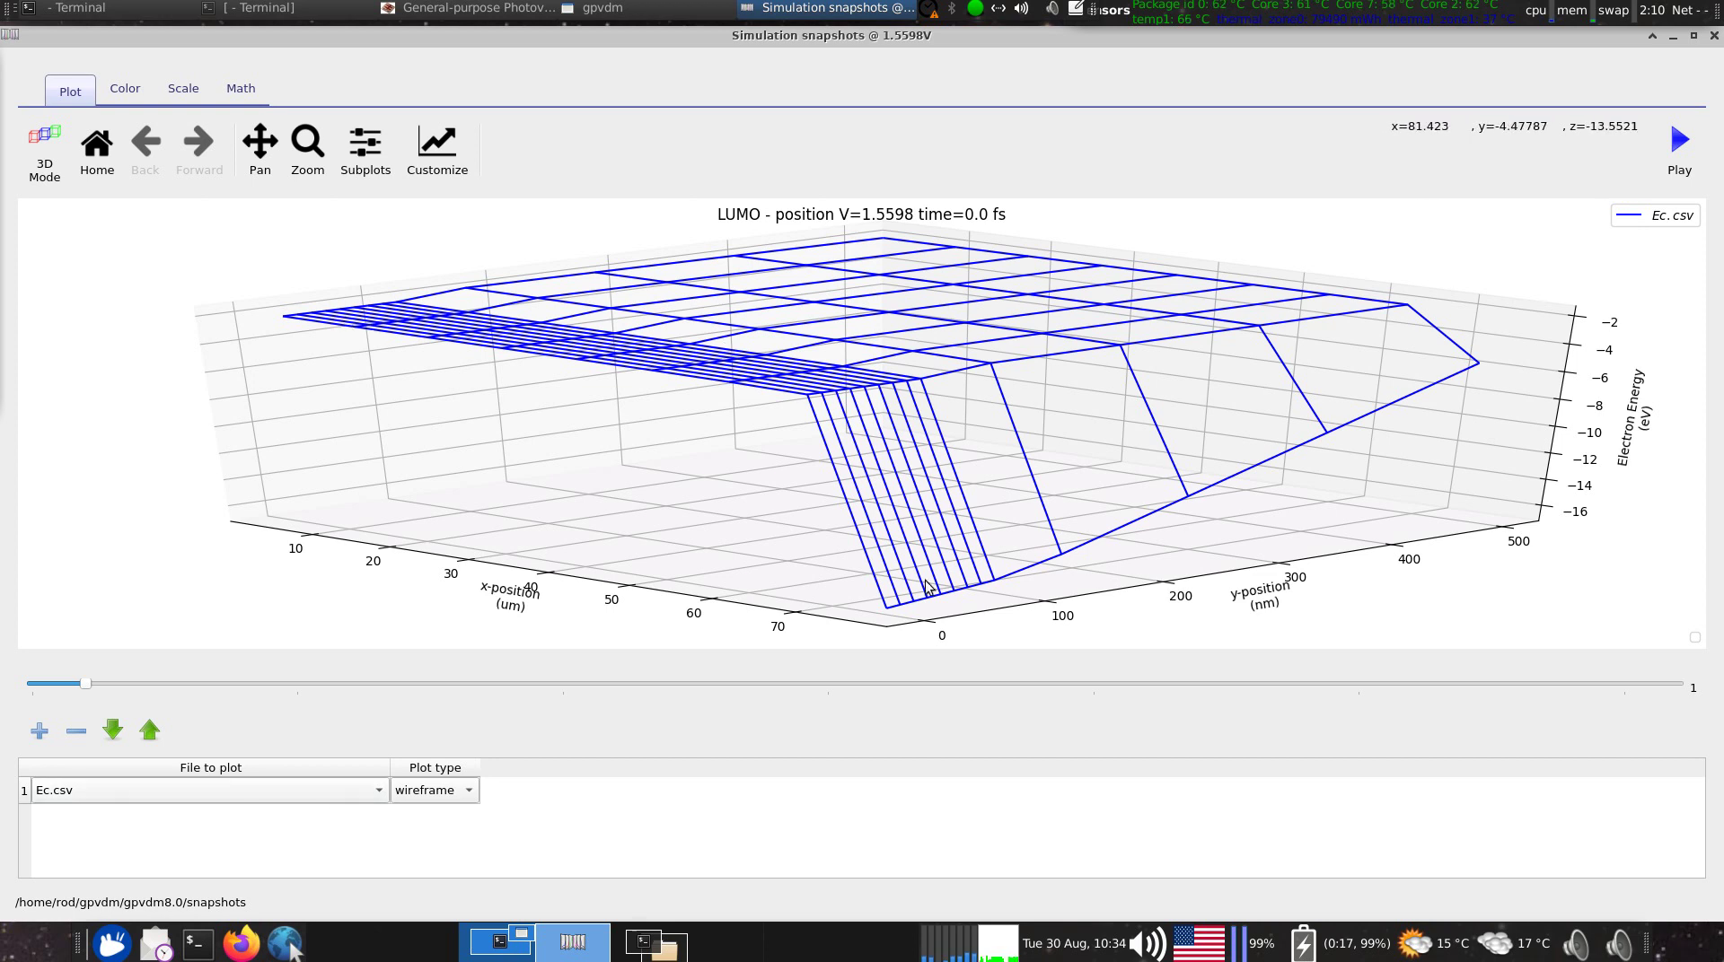
- Reposition the snapshots window, tilt the LUMO plot toward top-down, and maximise it again
{"action": "double_click", "coordinate": [627, 37]}
{"action": "left_click", "coordinate": [286, 294]}
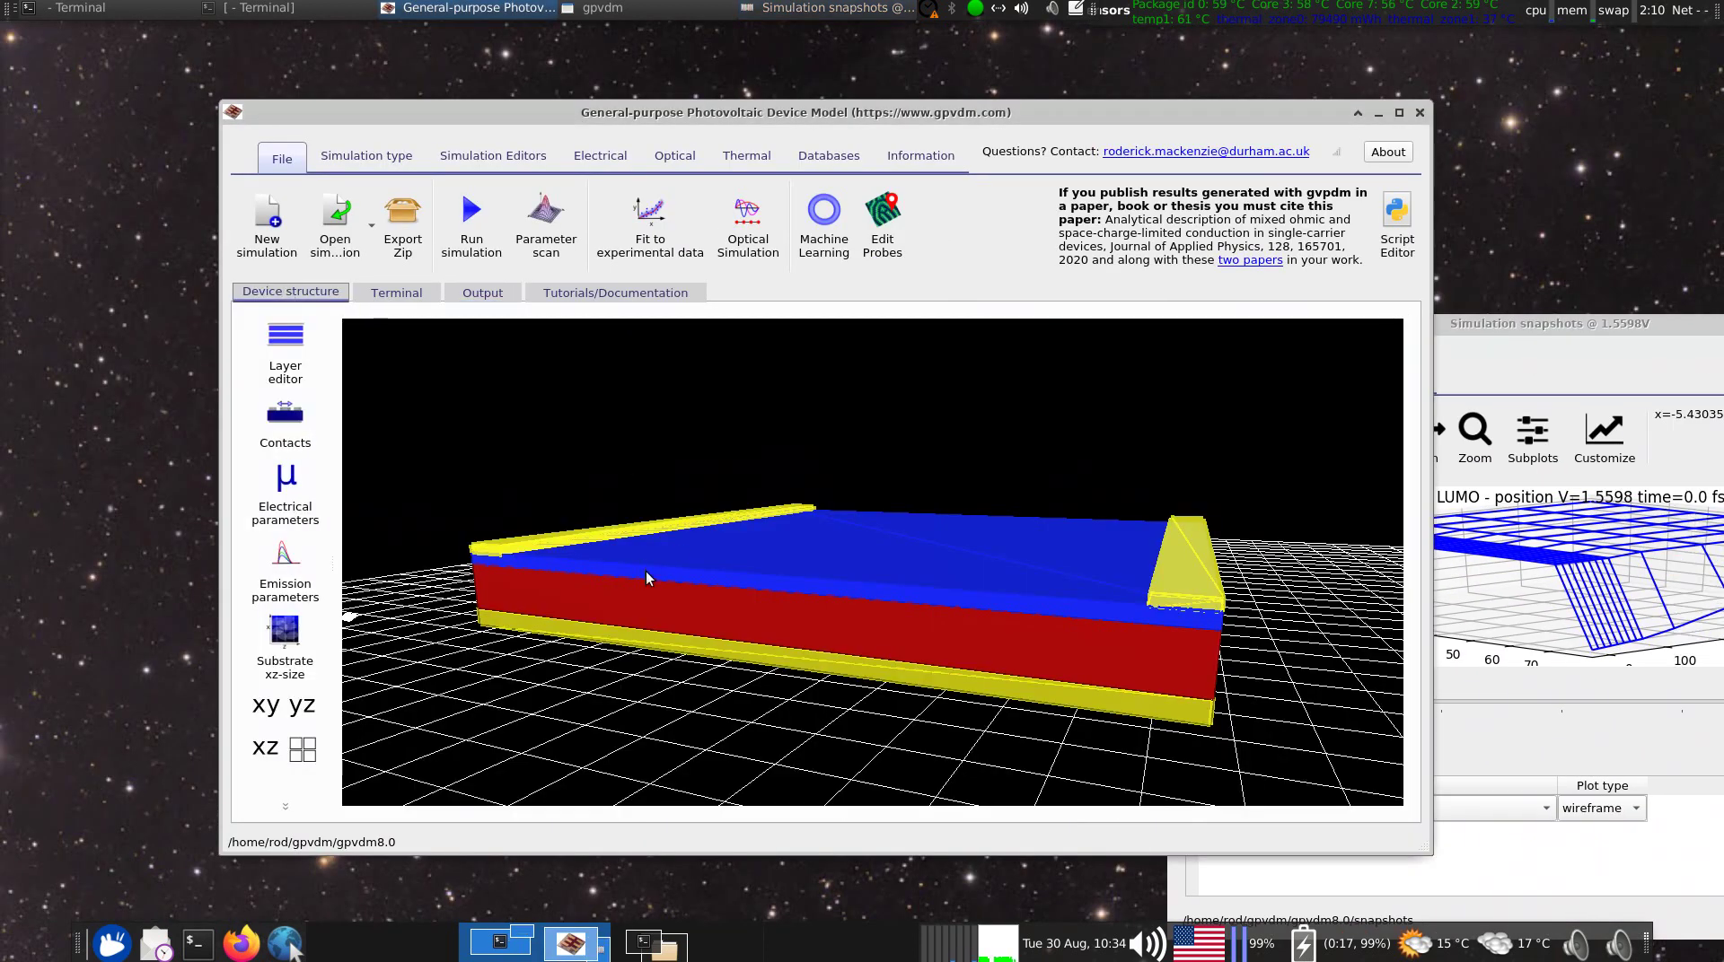
{"action": "left_click_drag", "start_coordinate": [1530, 320], "coordinate": [824, 273]}
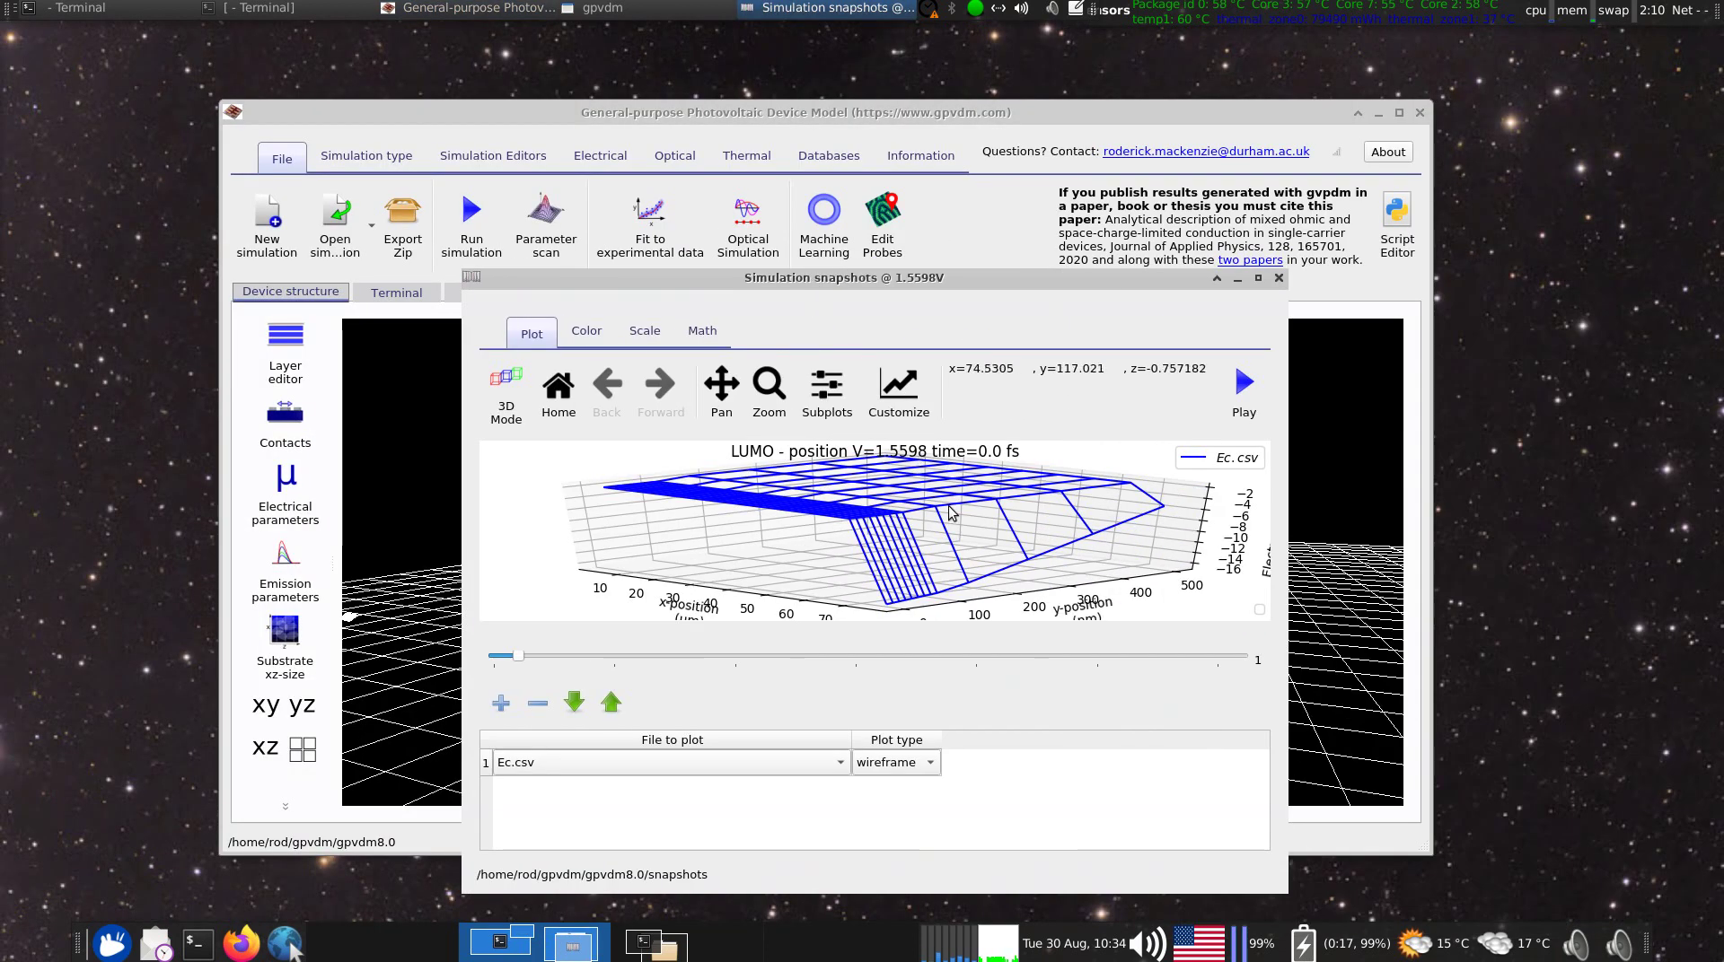
{"action": "left_click_drag", "start_coordinate": [764, 503], "coordinate": [813, 562]}
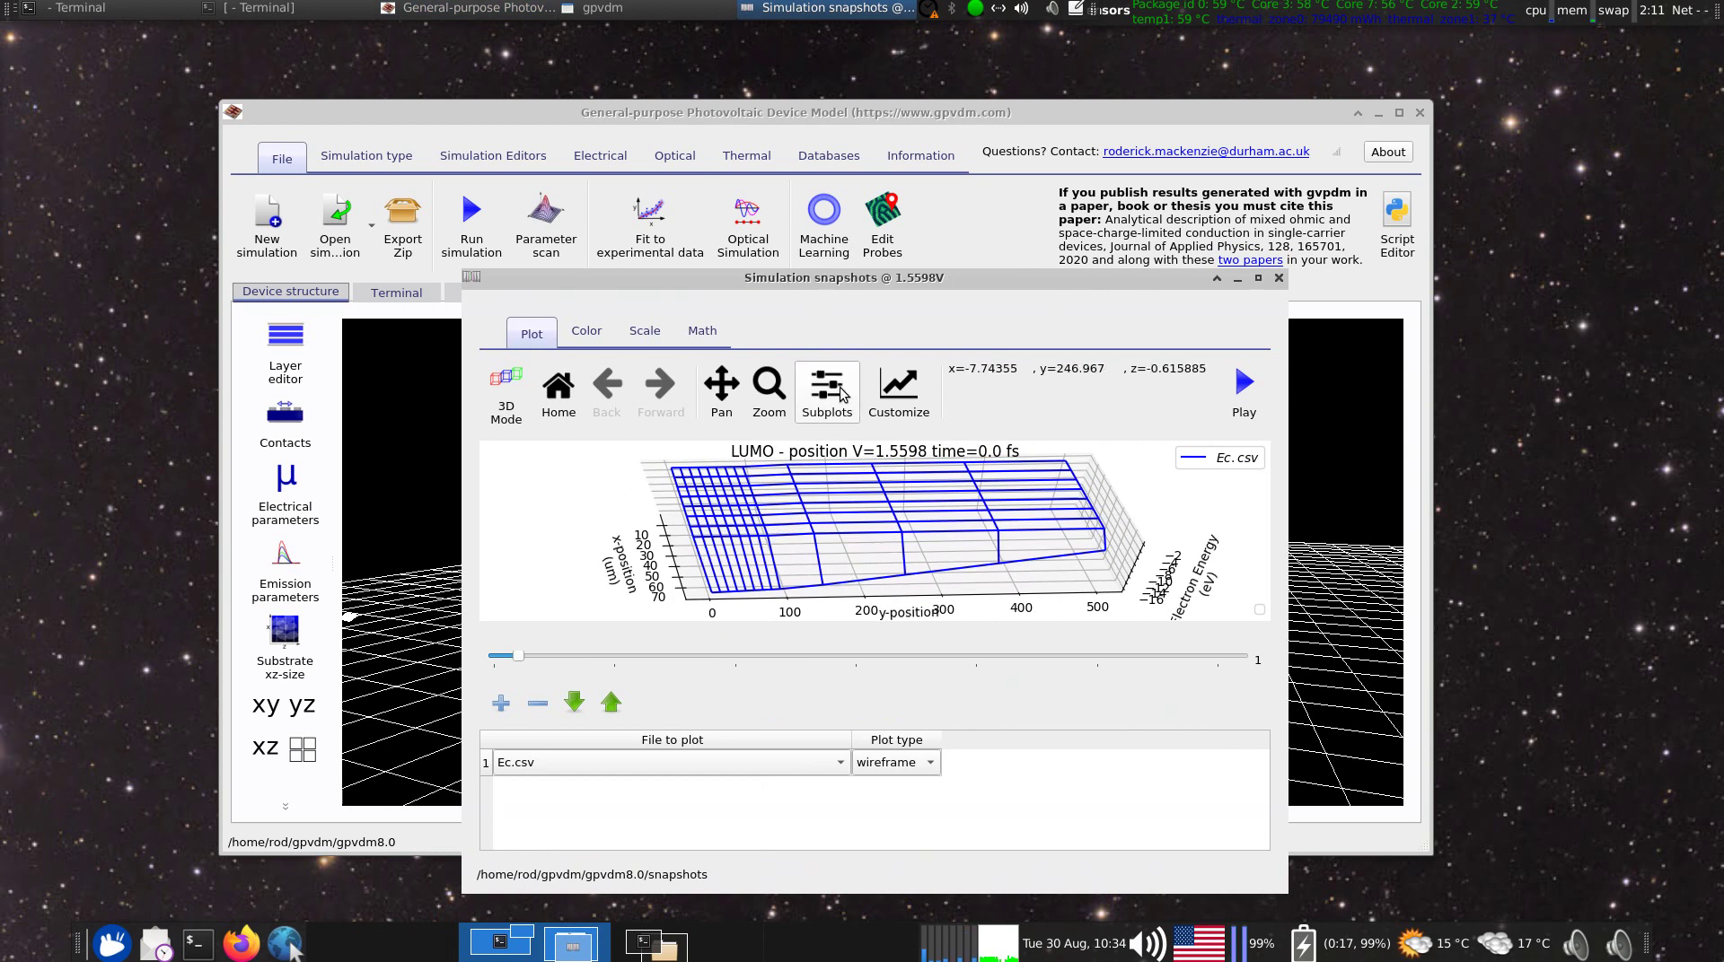
{"action": "left_click_drag", "start_coordinate": [828, 273], "coordinate": [1388, 268]}
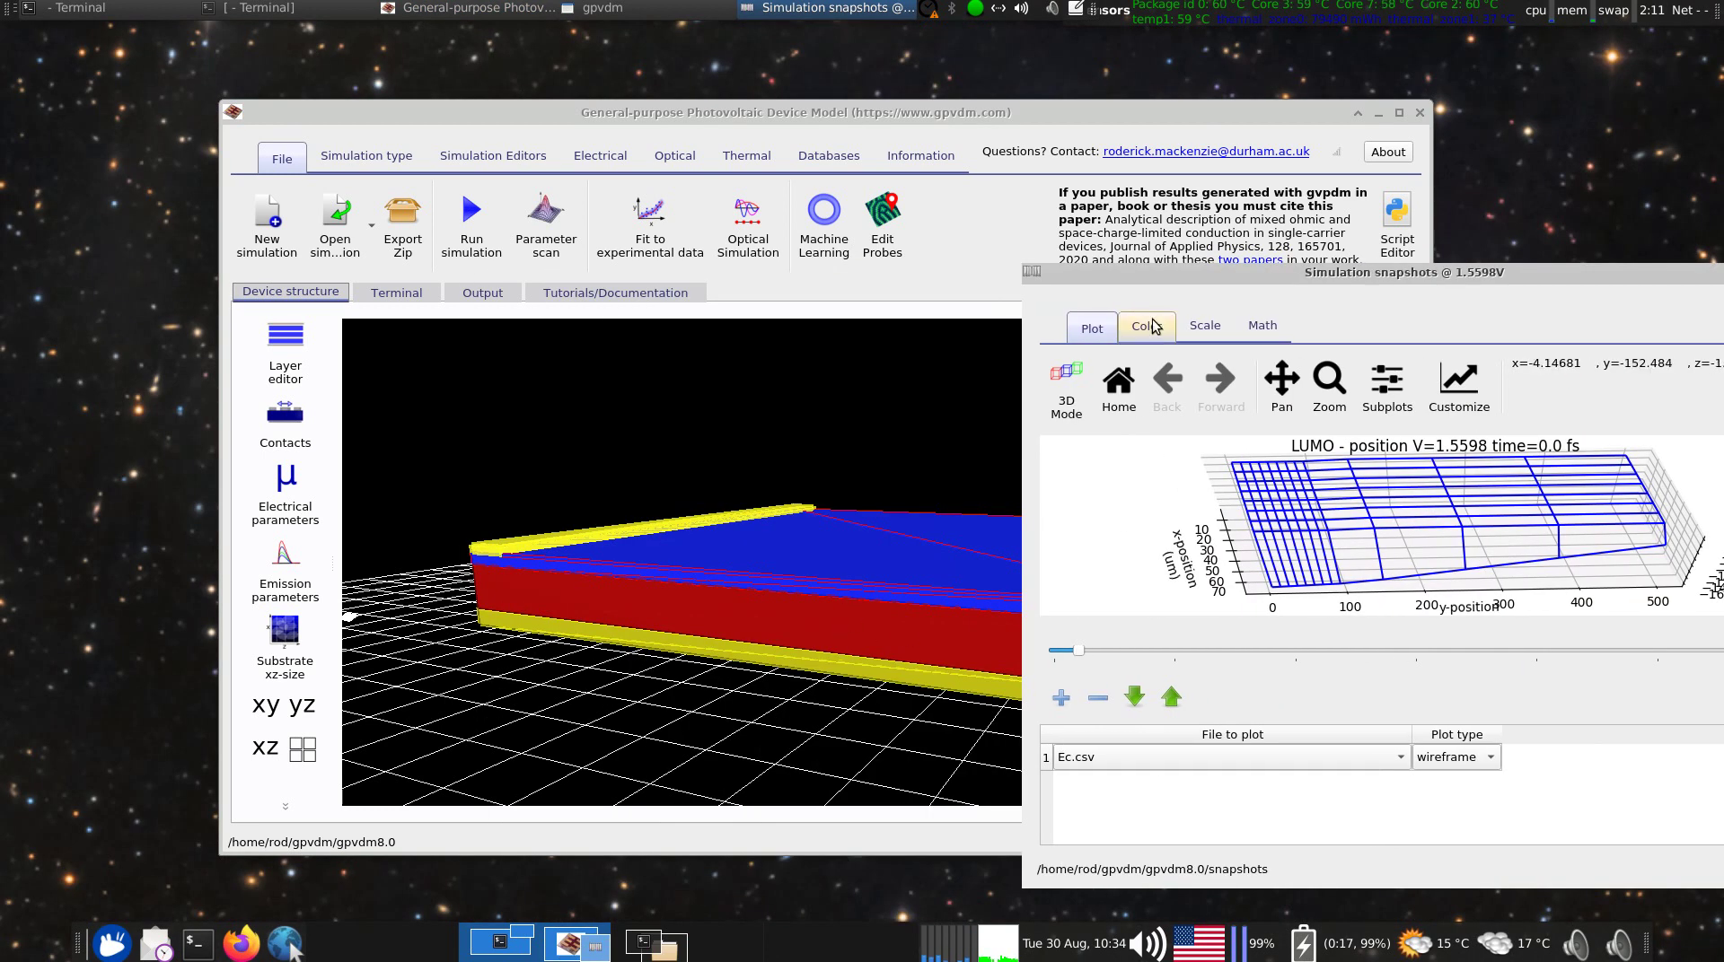
{"action": "left_click_drag", "start_coordinate": [1162, 272], "coordinate": [504, 179]}
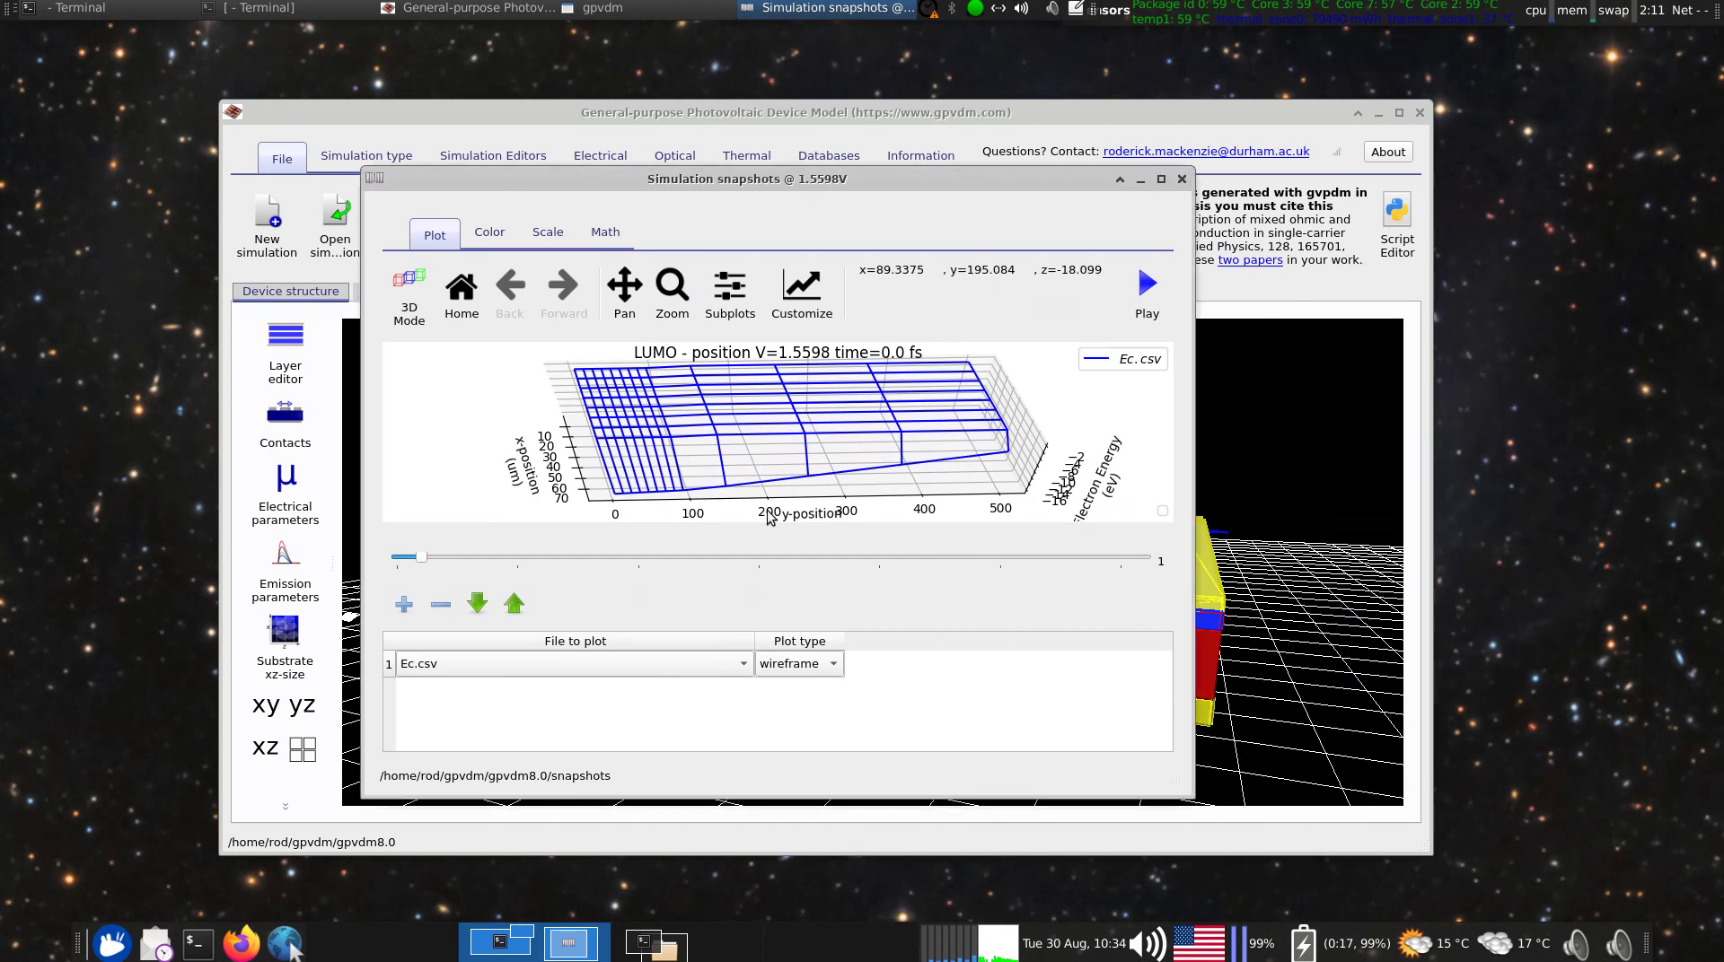
{"action": "left_click", "coordinate": [1161, 179]}
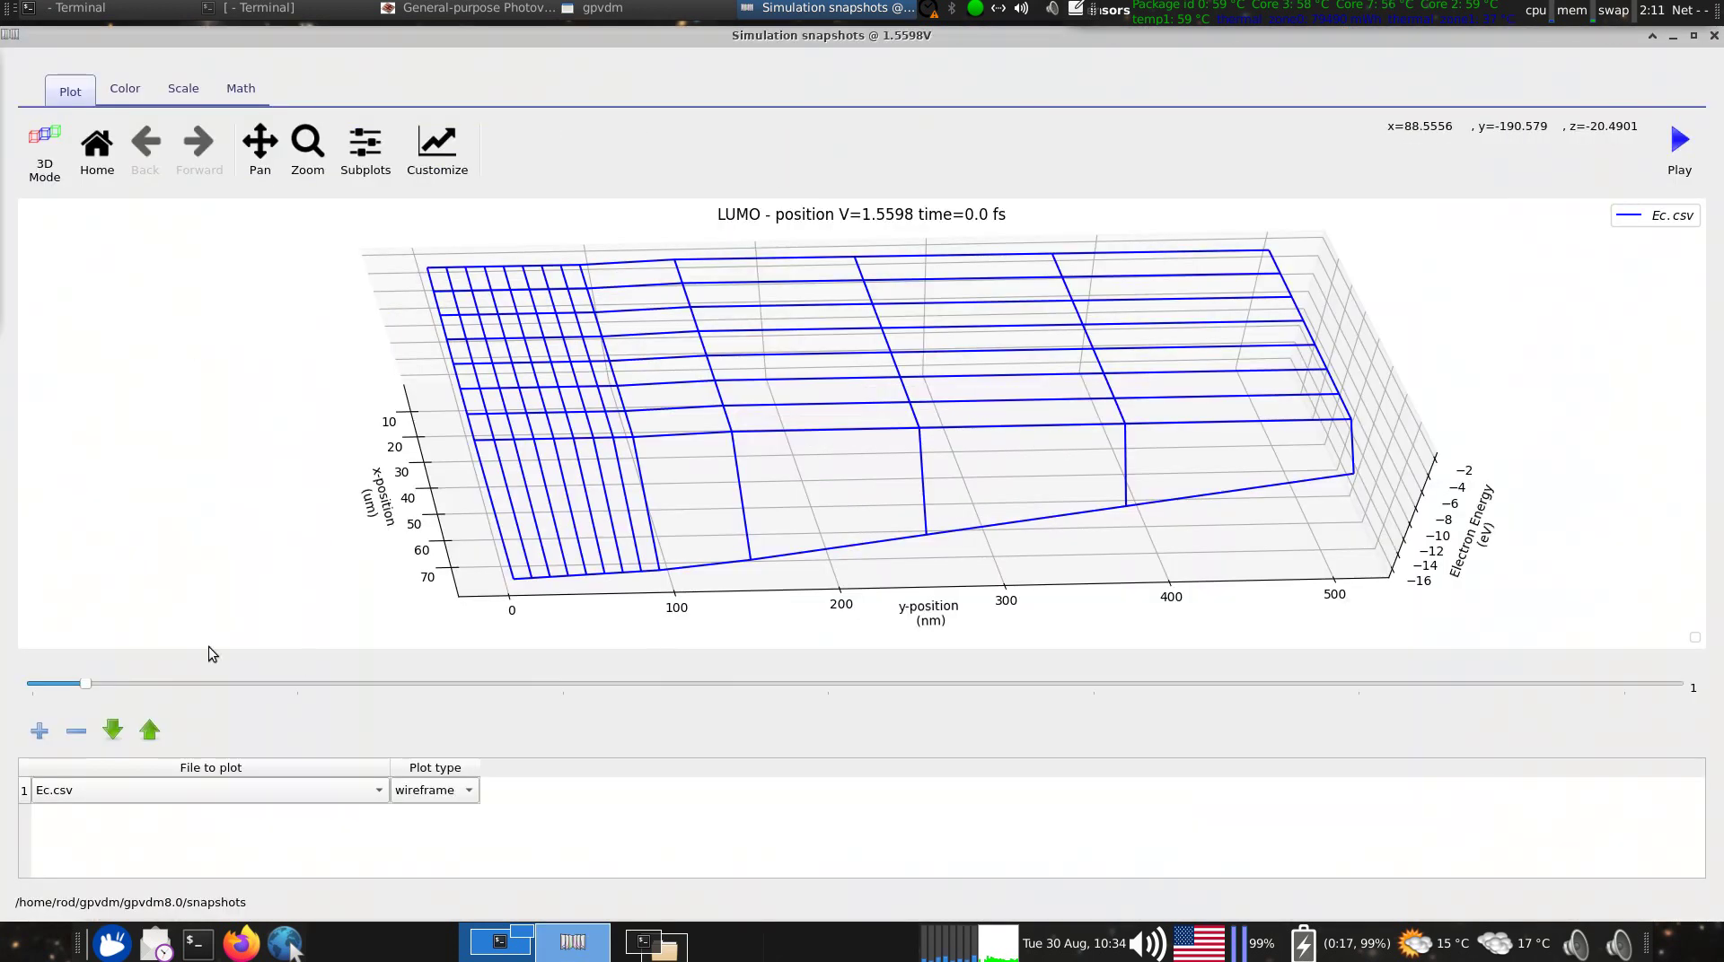
- Plot Jn.csv at the final 14.48674 V snapshot, rotated to a top-down view
{"action": "left_click", "coordinate": [226, 794]}
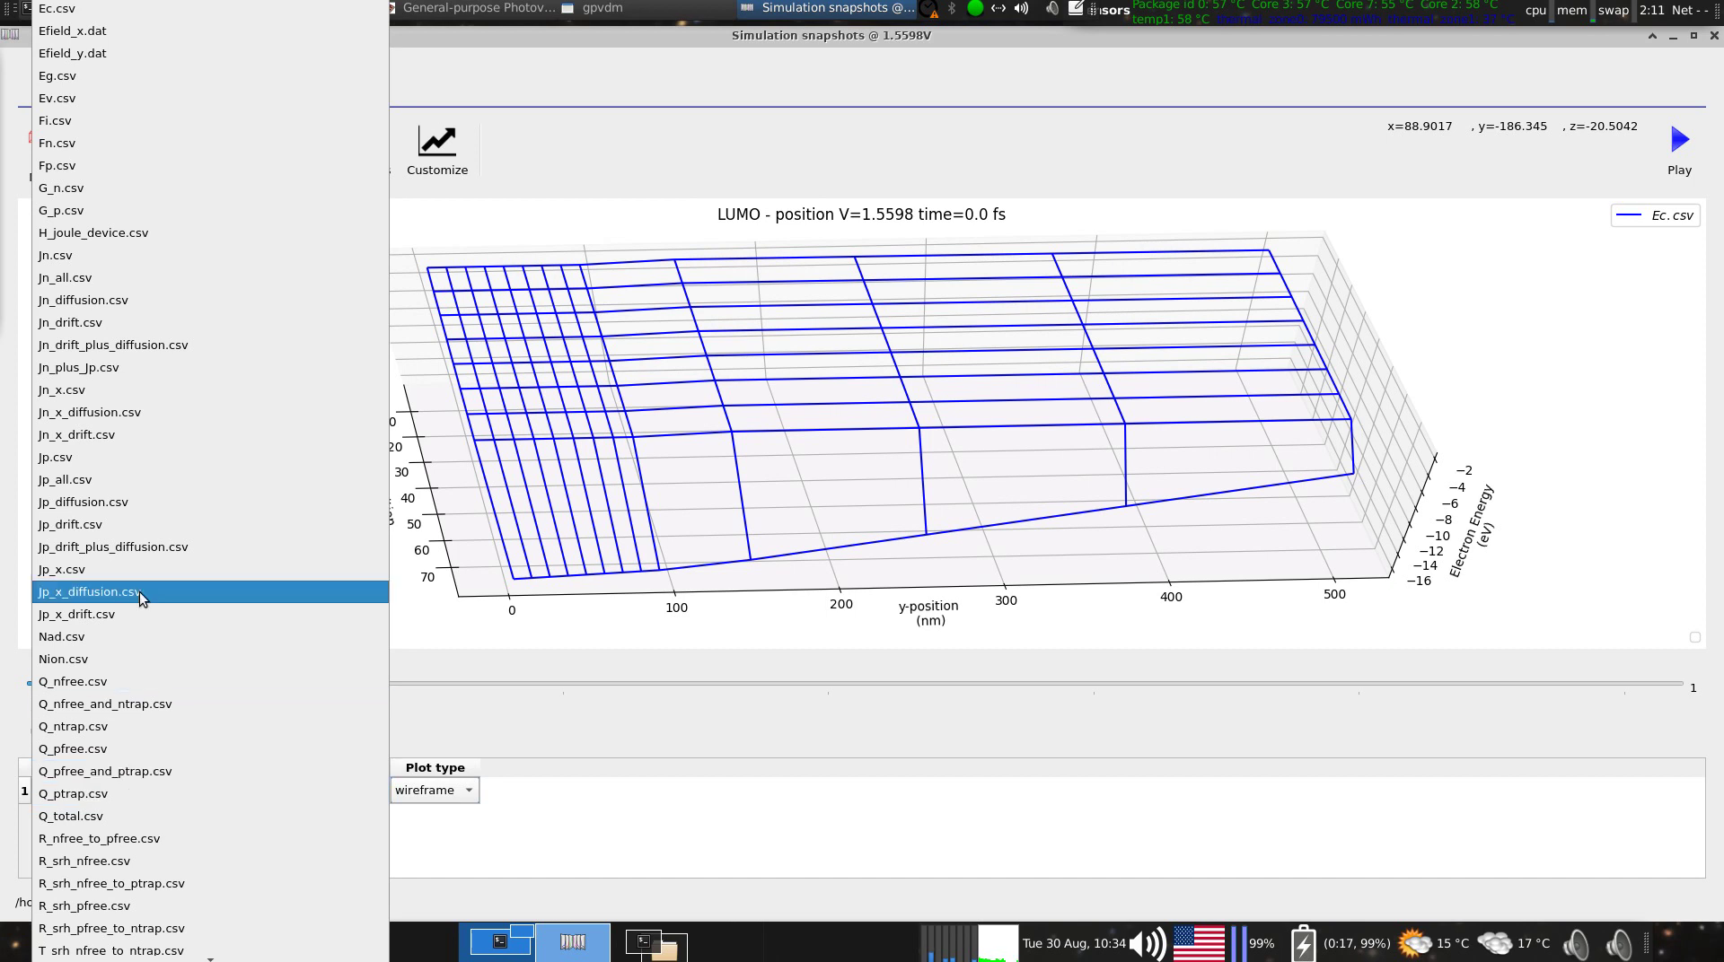
{"action": "left_click", "coordinate": [113, 257]}
{"action": "left_click_drag", "start_coordinate": [359, 35], "coordinate": [1249, 236]}
{"action": "left_click", "coordinate": [472, 575]}
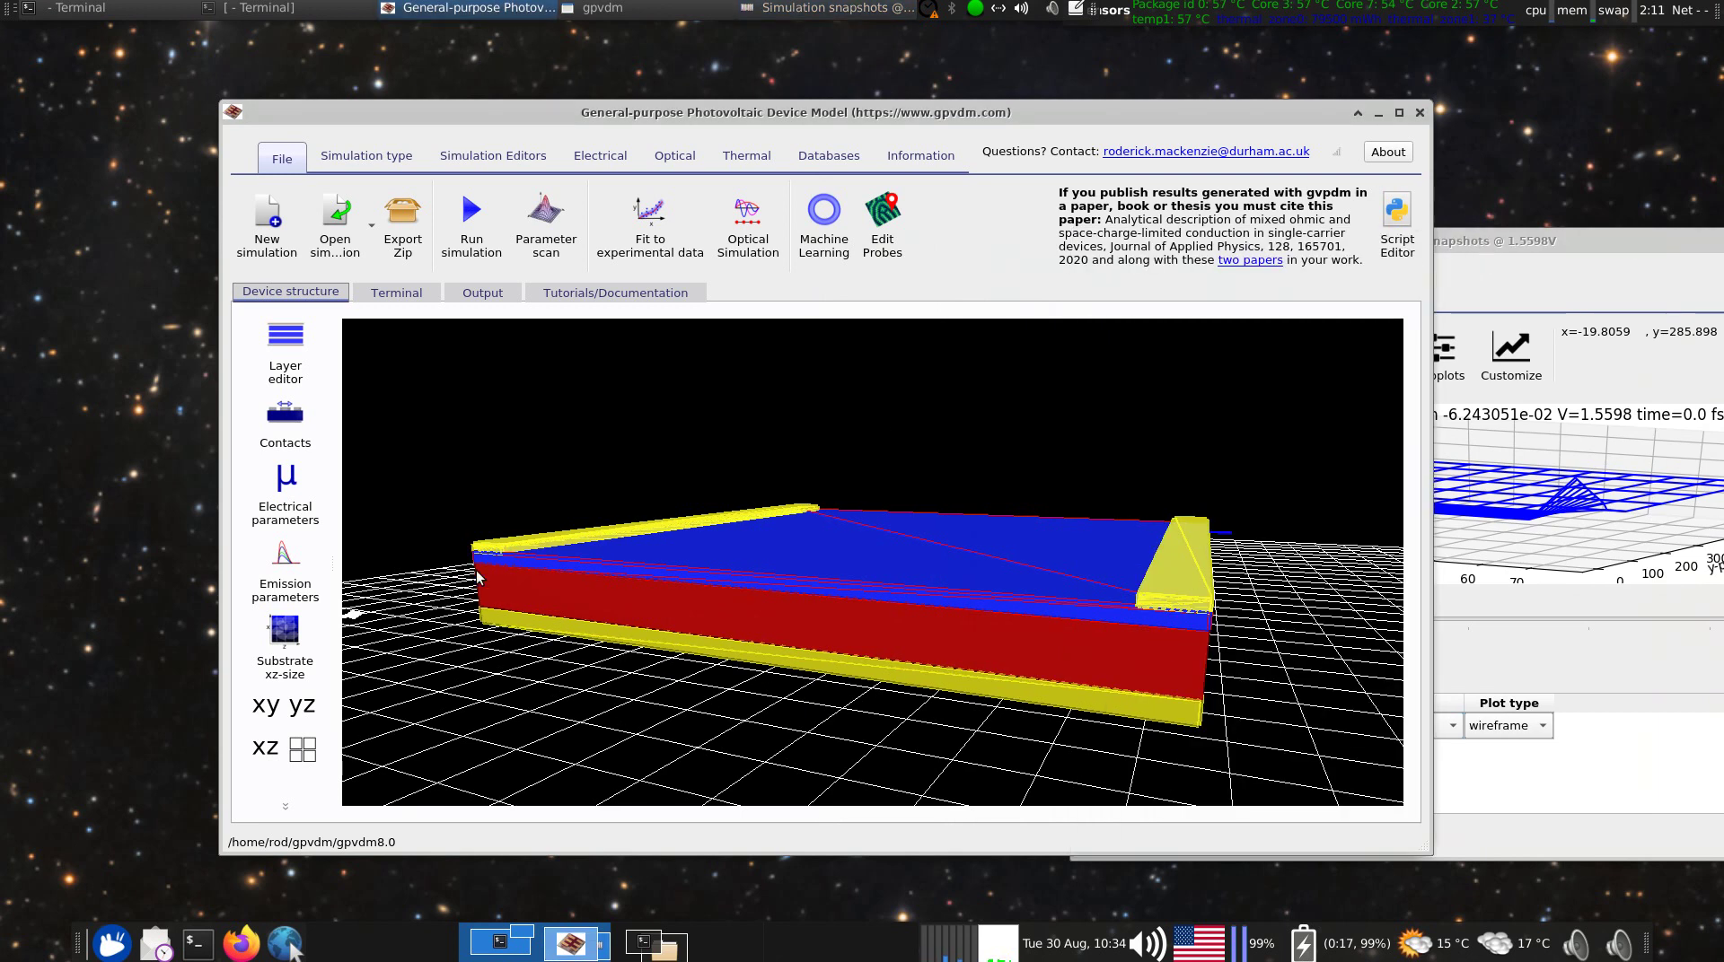
{"action": "double_click", "coordinate": [1567, 235]}
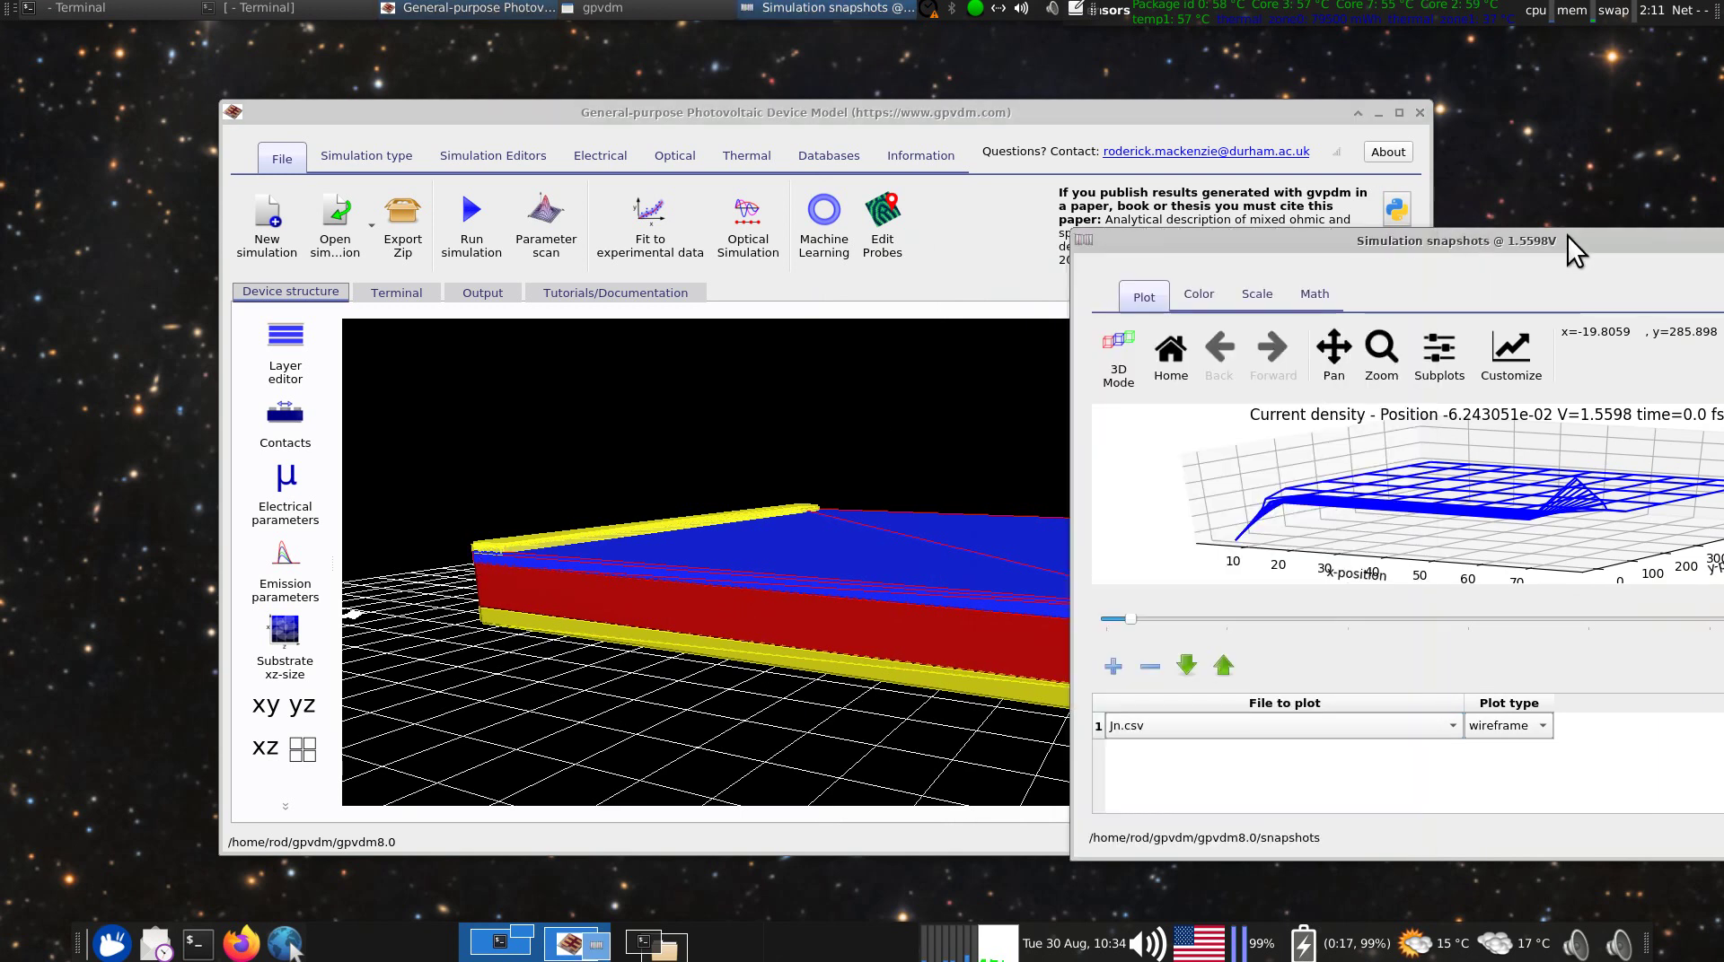
{"action": "left_click_drag", "start_coordinate": [88, 682], "coordinate": [1720, 665]}
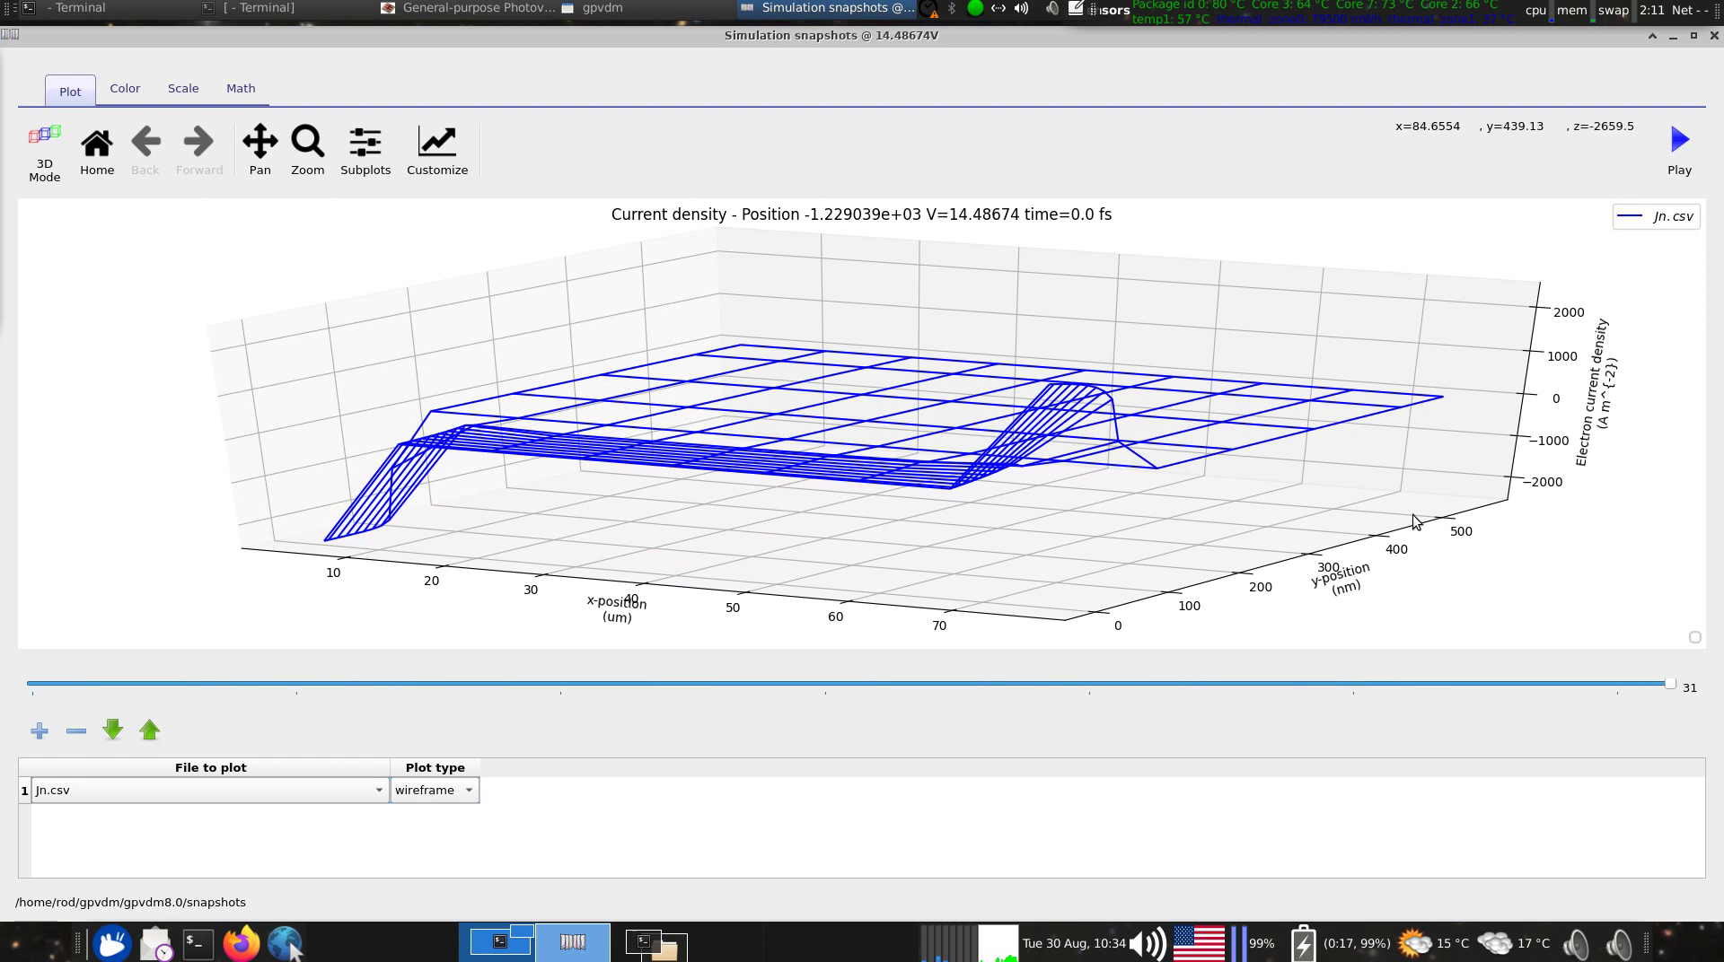
{"action": "left_click_drag", "start_coordinate": [1262, 422], "coordinate": [853, 440]}
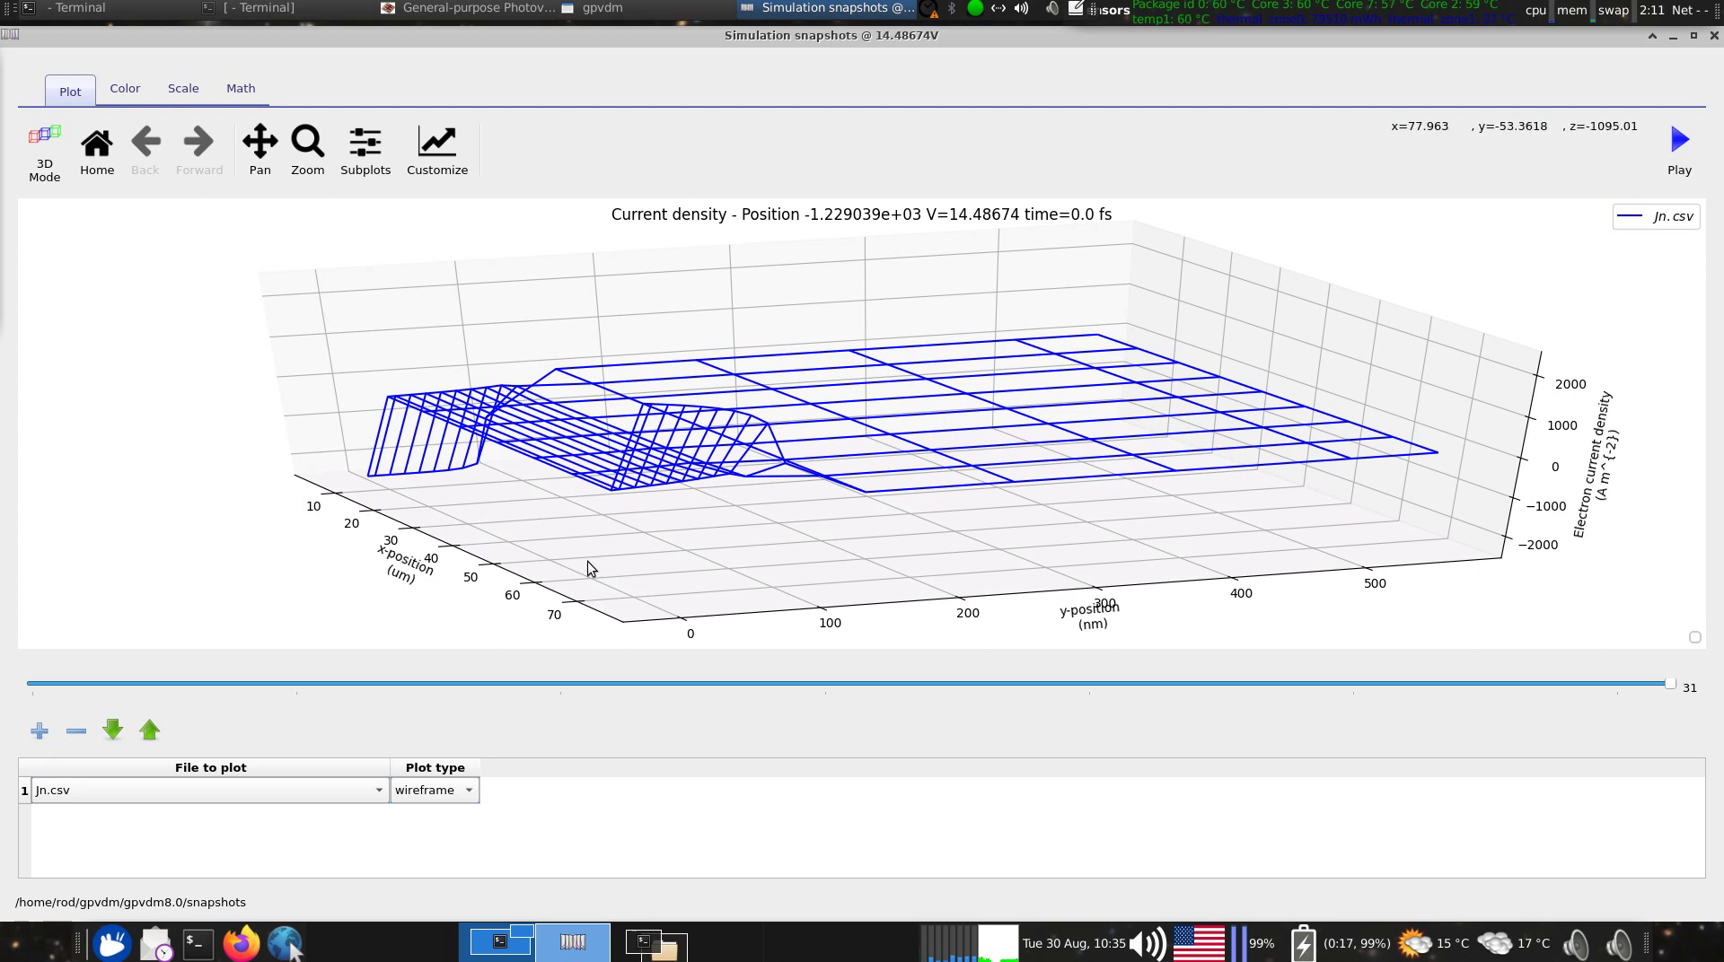
- Plot the Jn_x.csv electron current density and rotate its 3-D view
{"action": "left_click", "coordinate": [217, 794]}
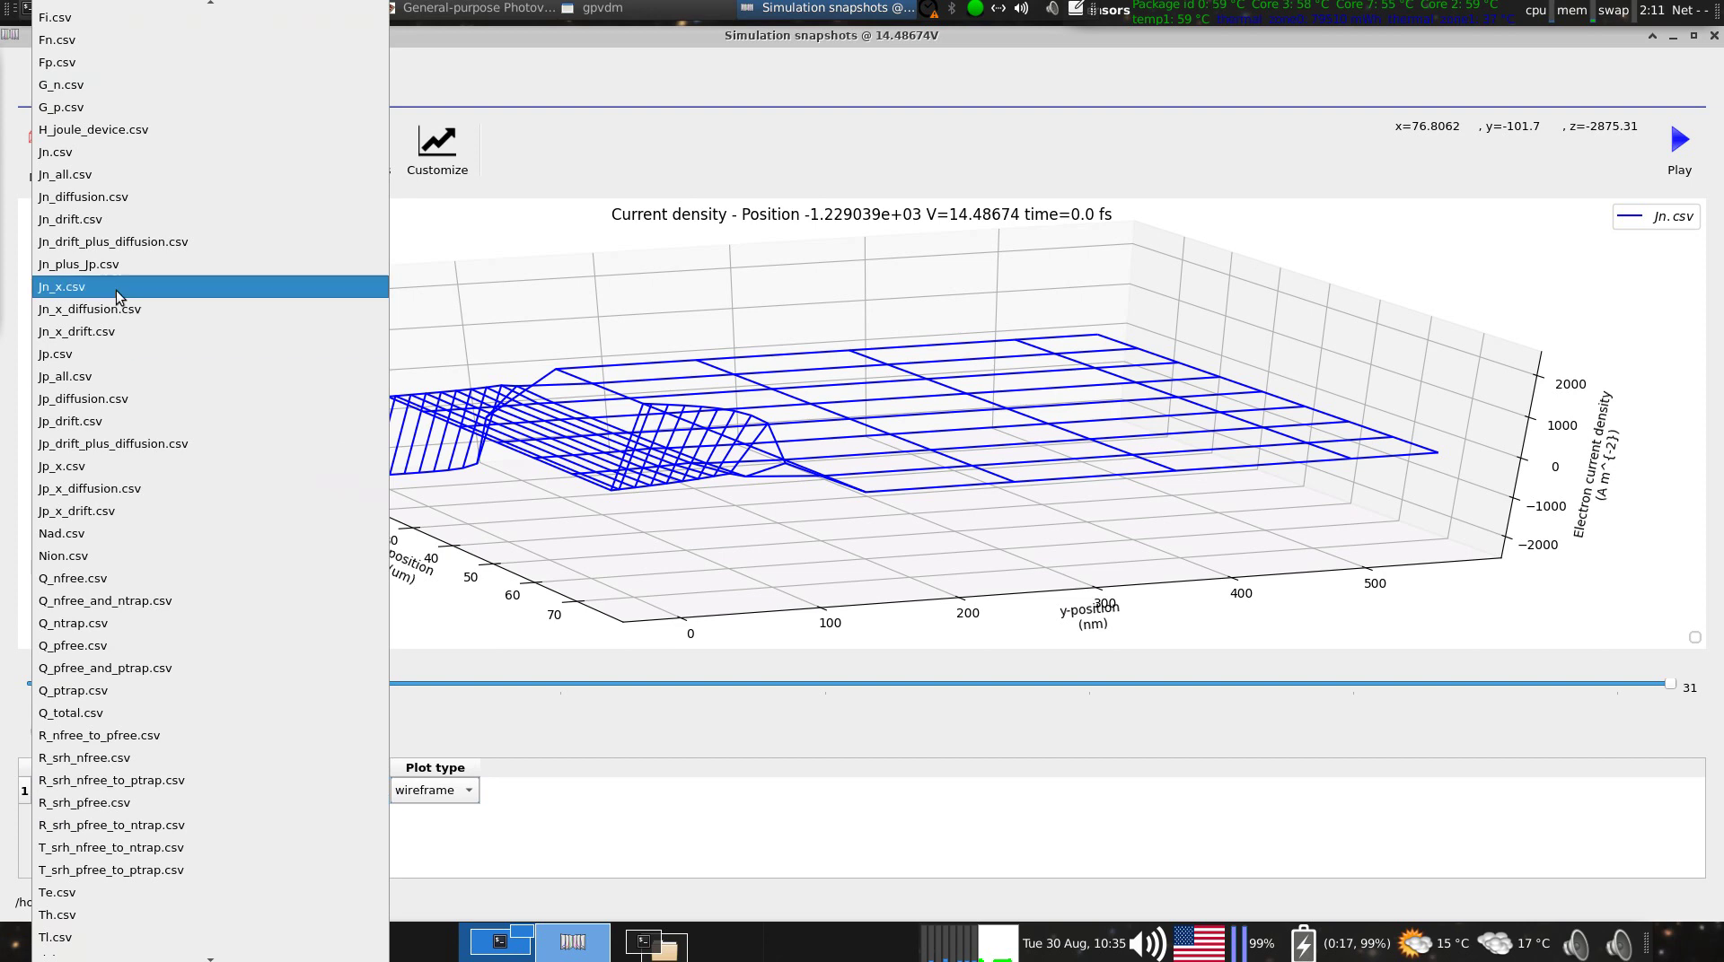
{"action": "key", "text": "Escape"}
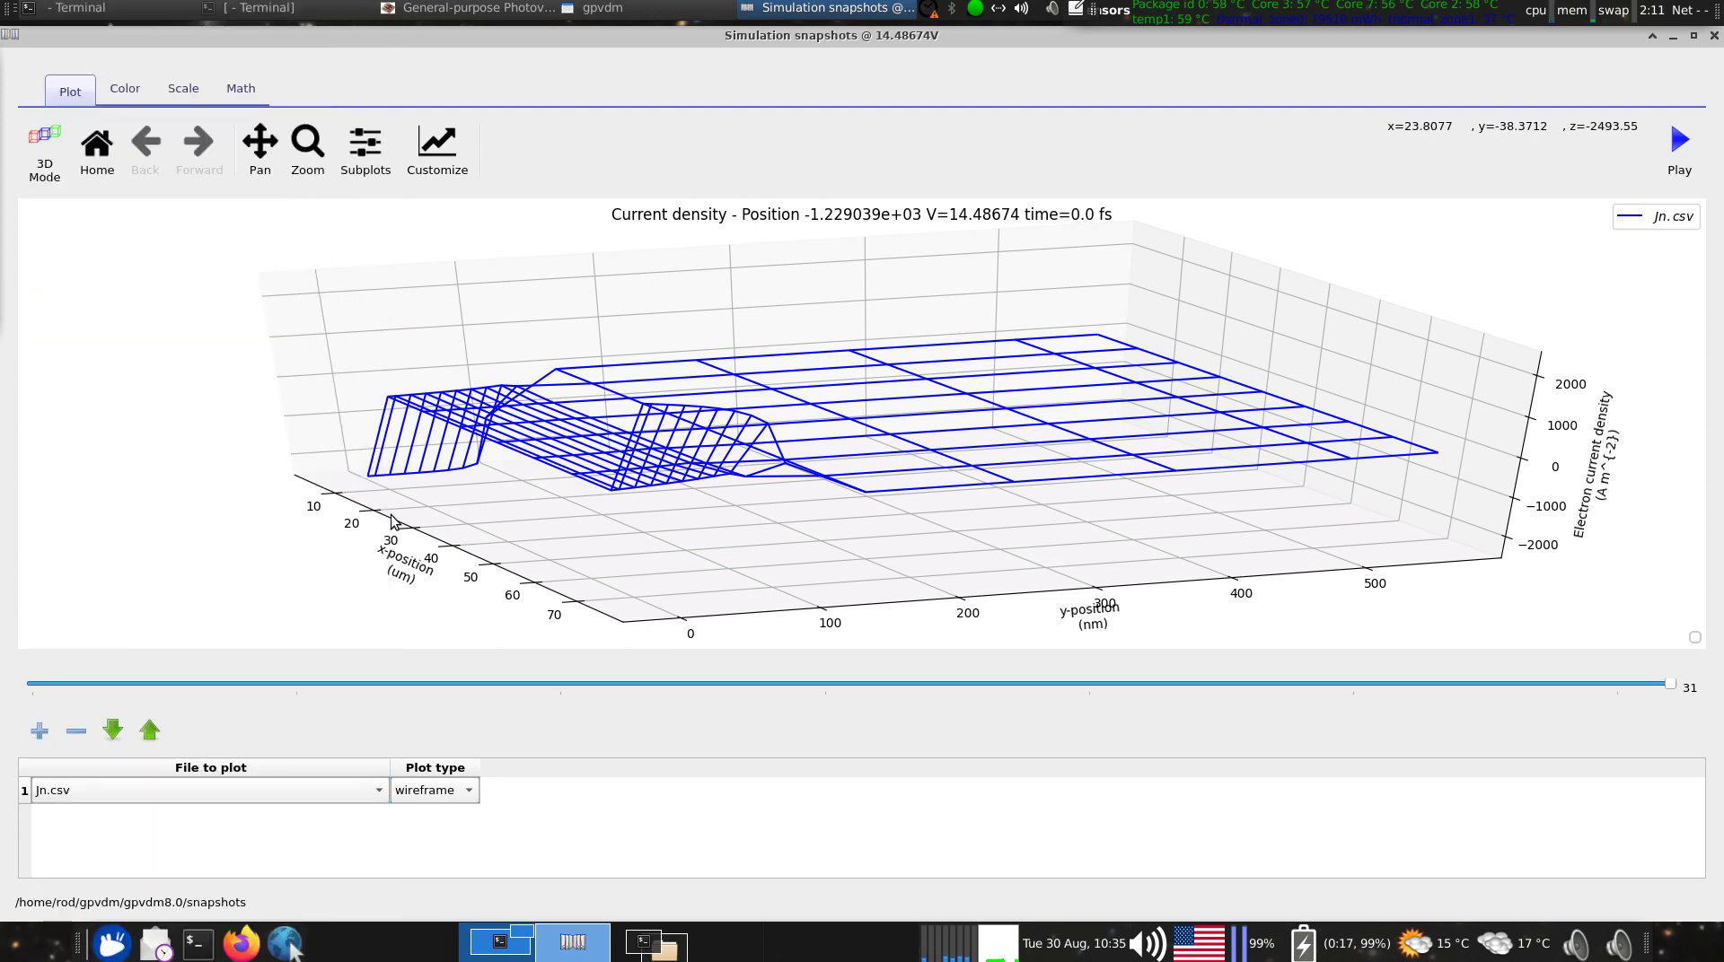
{"action": "left_click", "coordinate": [167, 799]}
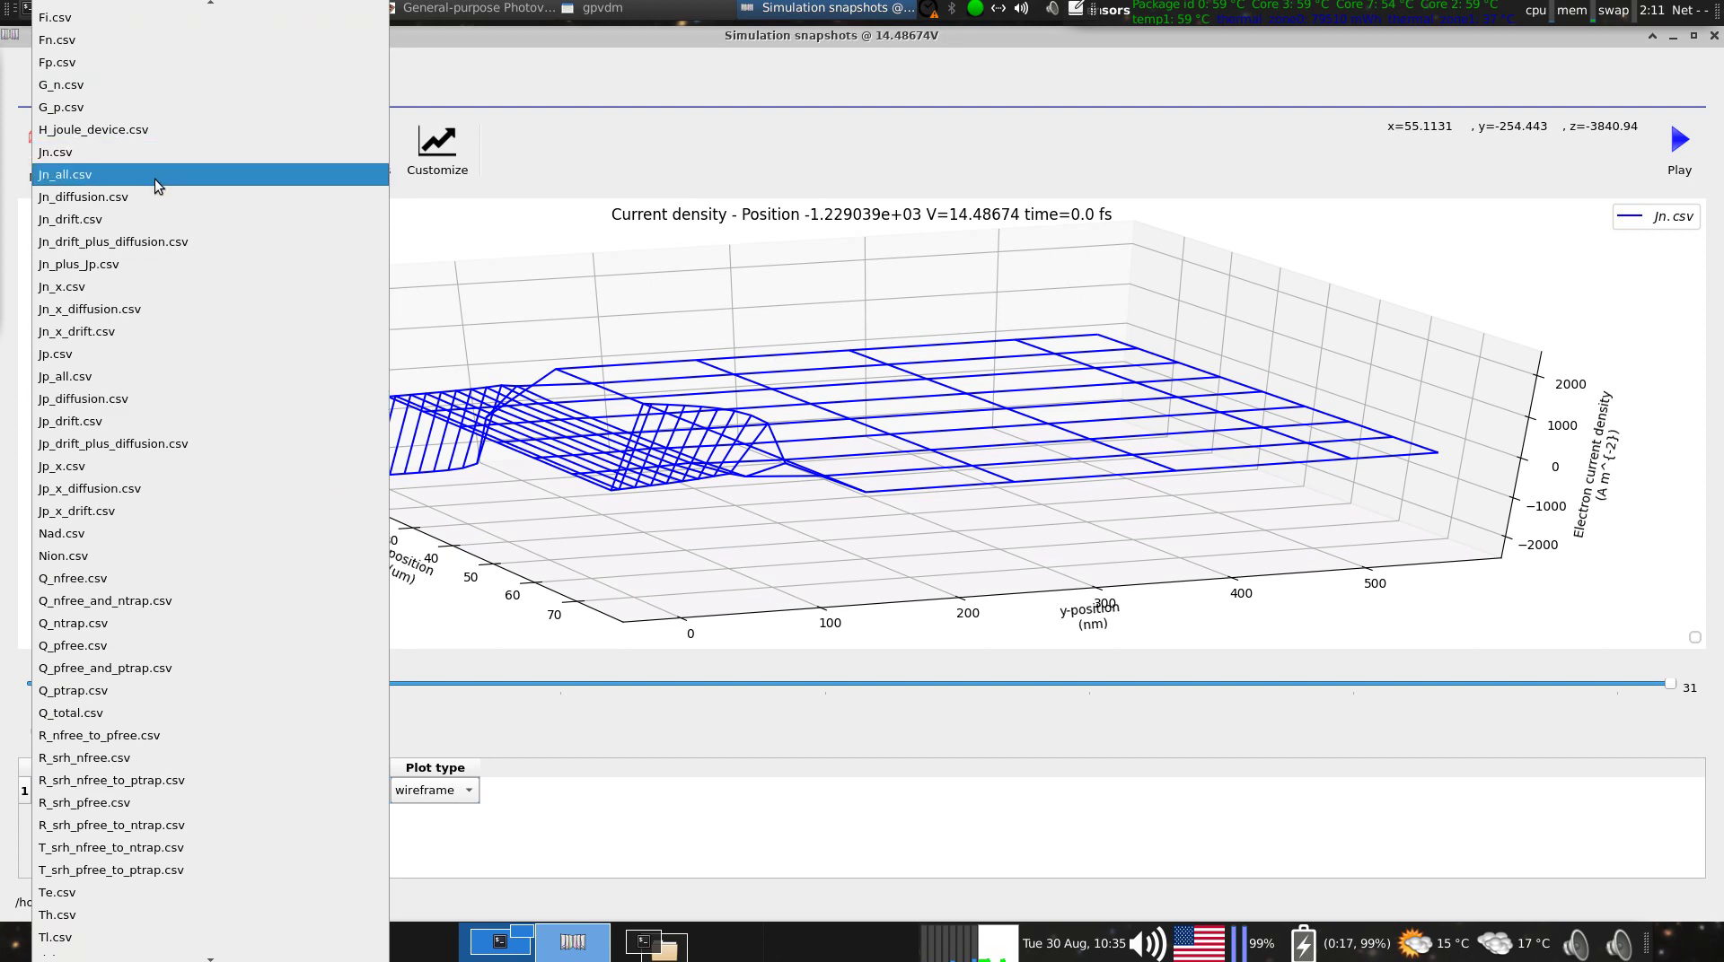
{"action": "left_click", "coordinate": [158, 287]}
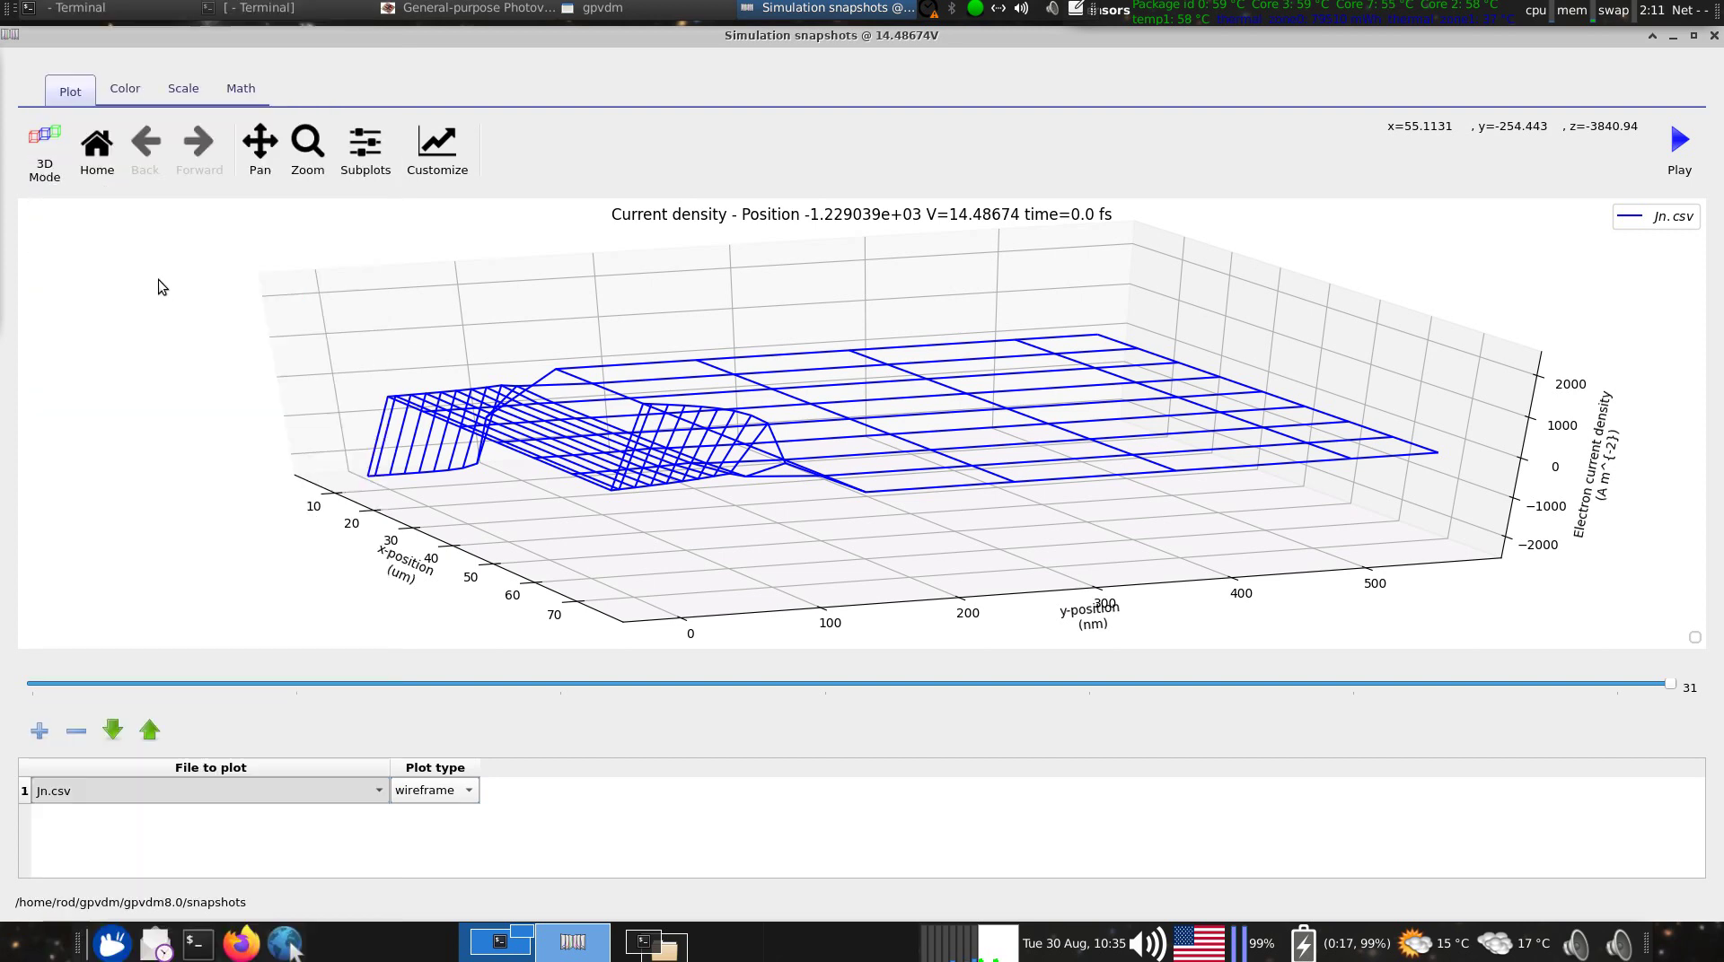
{"action": "left_click_drag", "start_coordinate": [768, 479], "coordinate": [620, 550]}
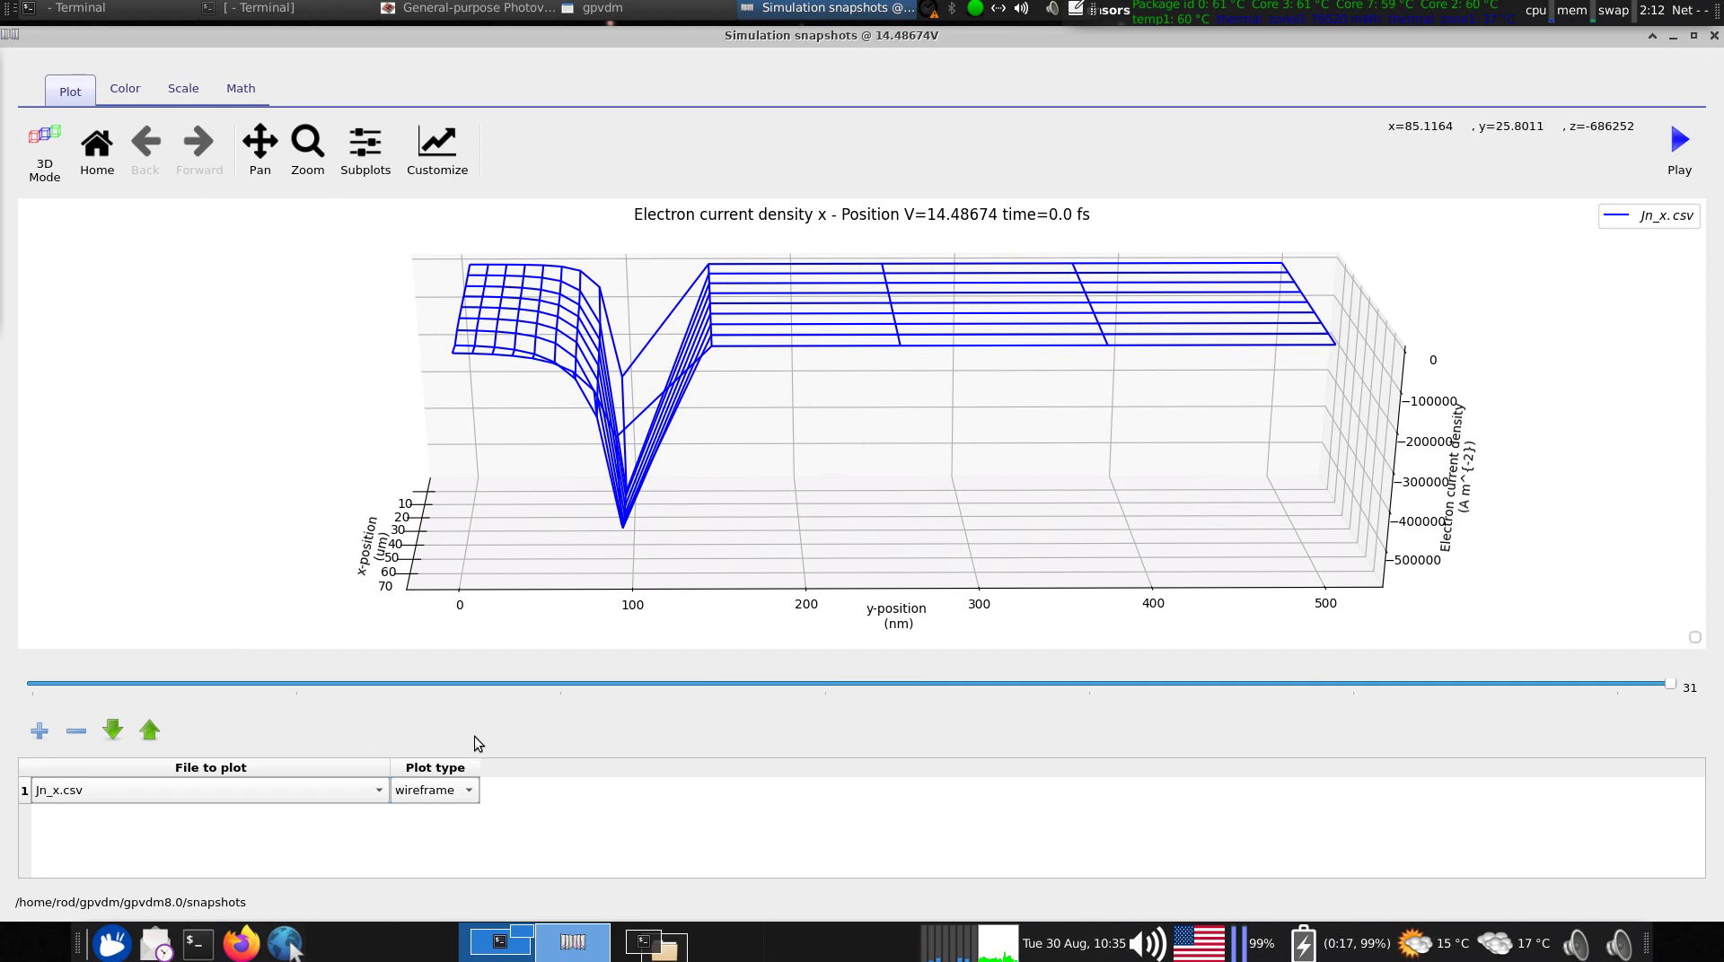
- Plot Jn_all.csv total current density at the 14.48674 V snapshot and turn the view
{"action": "left_click", "coordinate": [323, 795]}
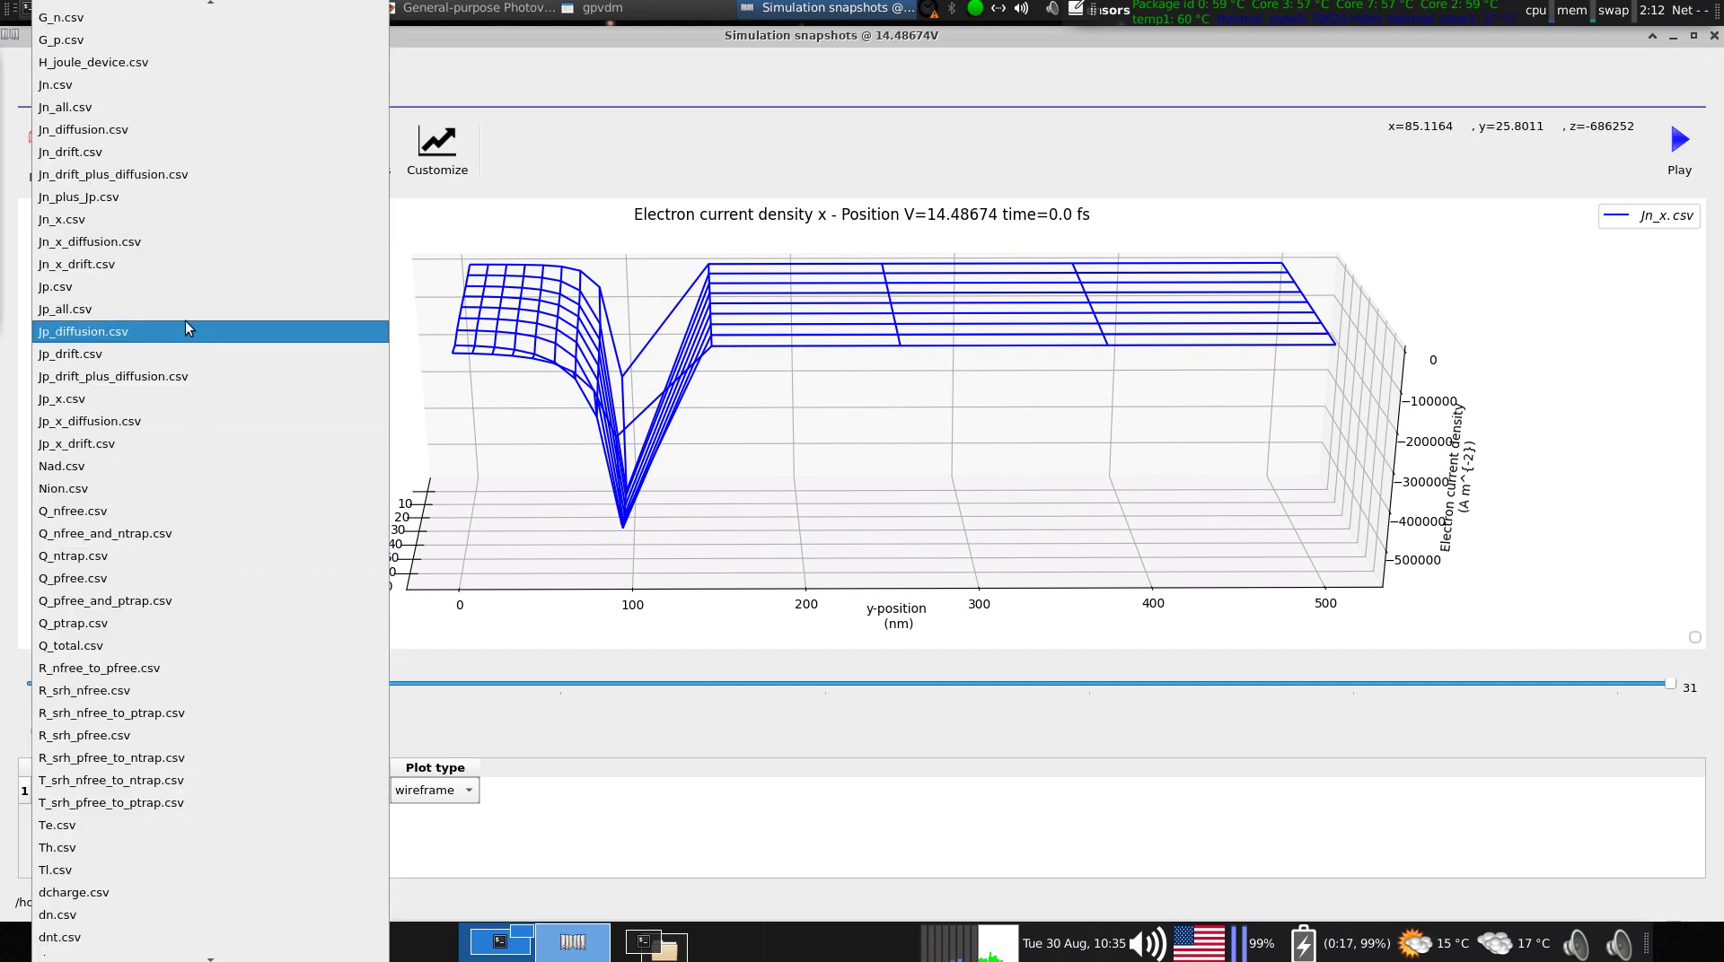
{"action": "left_click", "coordinate": [208, 106]}
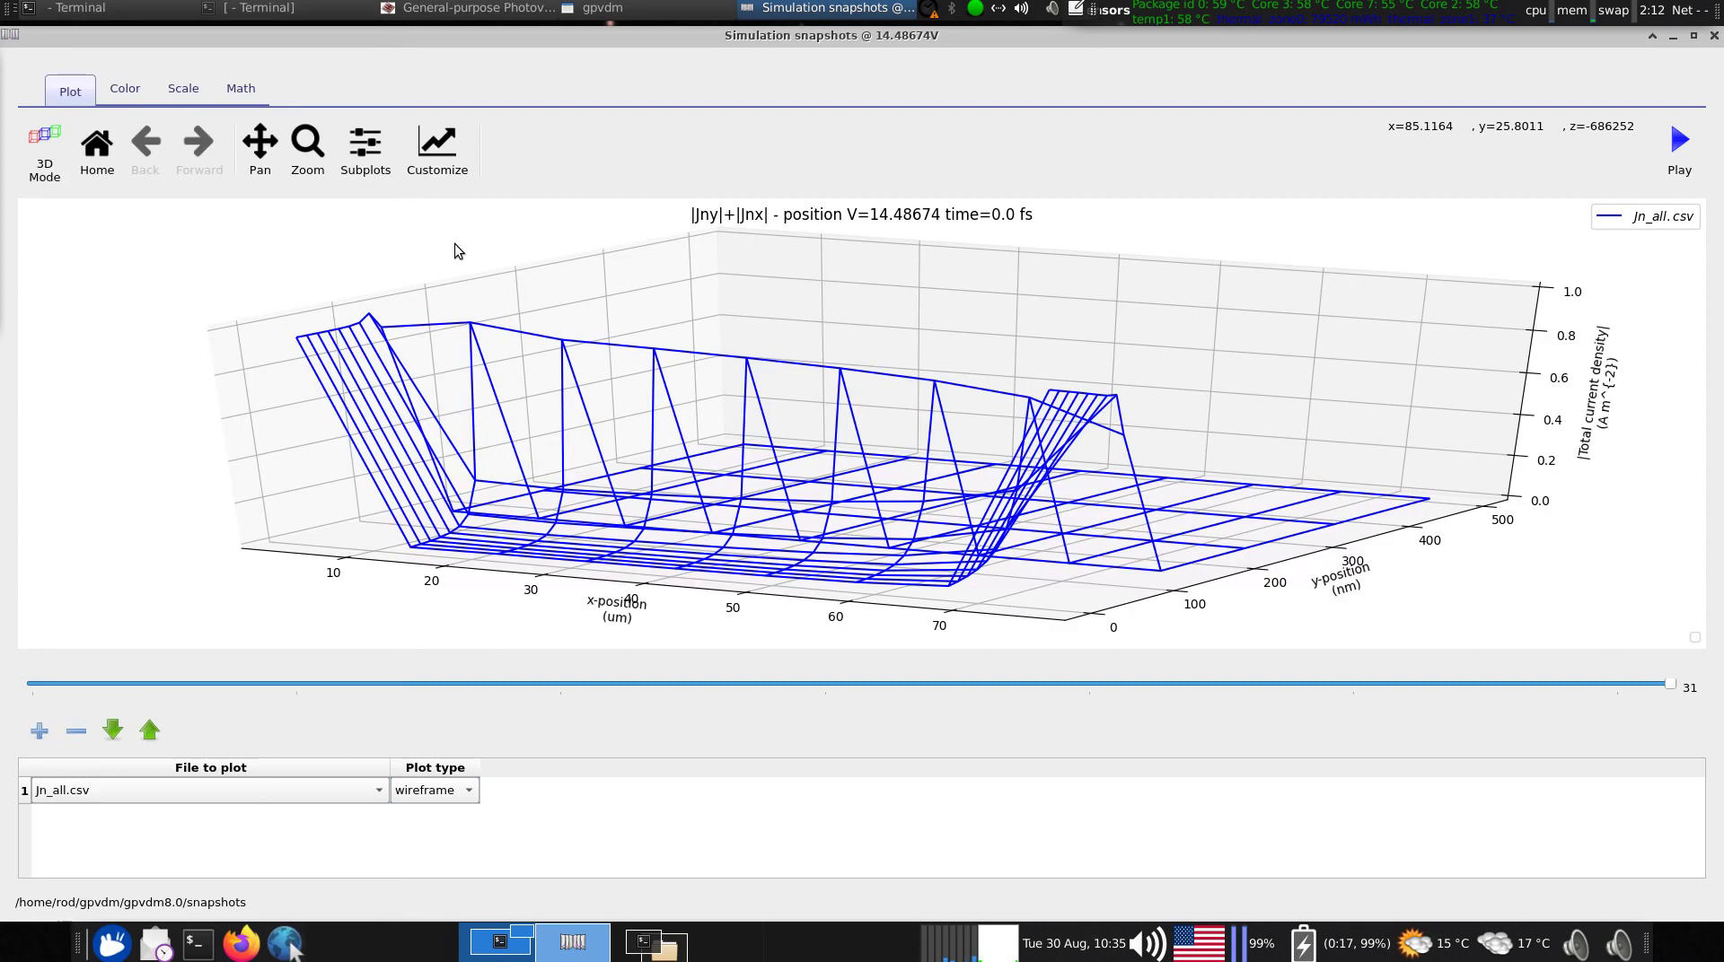
{"action": "left_click_drag", "start_coordinate": [1338, 620], "coordinate": [1318, 631]}
{"action": "mouse_move", "coordinate": [1670, 683]}
{"action": "left_mouse_down"}
{"action": "mouse_move", "coordinate": [898, 713]}
{"action": "mouse_move", "coordinate": [20, 680]}
{"action": "mouse_move", "coordinate": [1108, 722]}
{"action": "mouse_move", "coordinate": [1564, 709]}
{"action": "mouse_move", "coordinate": [1616, 687]}
{"action": "mouse_move", "coordinate": [392, 723]}
{"action": "mouse_move", "coordinate": [1533, 714]}
{"action": "mouse_move", "coordinate": [1679, 695]}
{"action": "left_mouse_up"}
{"action": "left_click_drag", "start_coordinate": [1189, 520], "coordinate": [719, 539]}
- Close the snapshots viewer and browse jv_contact0, jv_contact1 and jv_contact2.csv in the output files
{"action": "left_click", "coordinate": [1712, 37]}
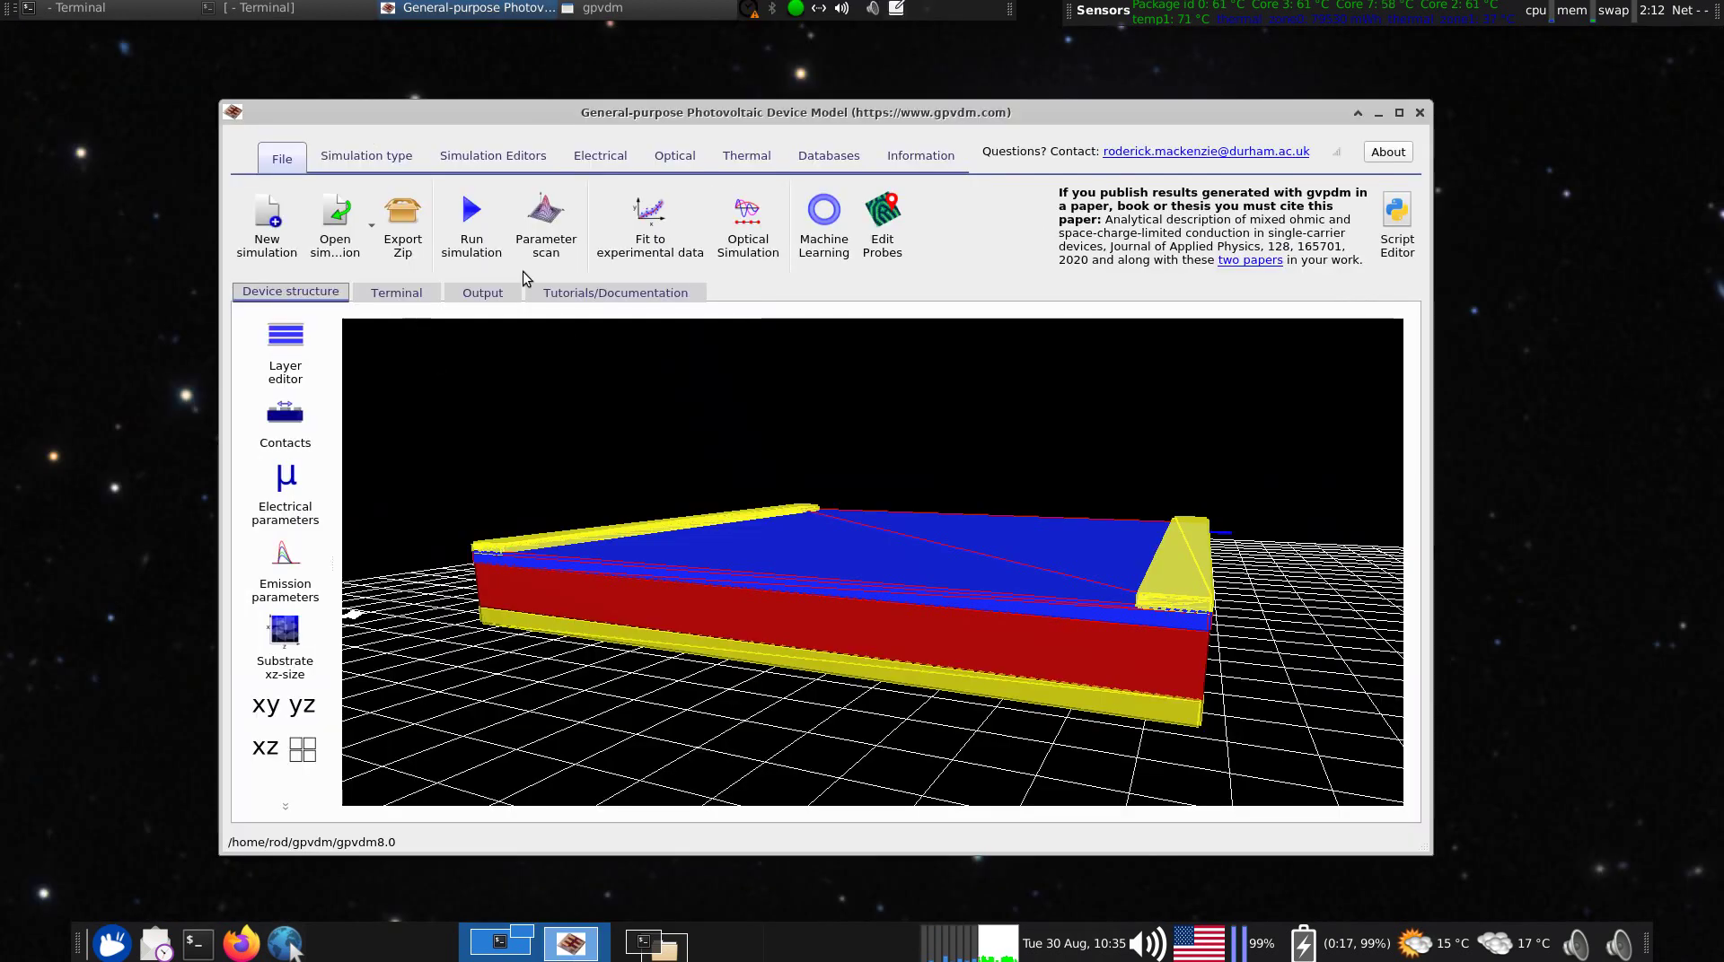
{"action": "left_click", "coordinate": [498, 298]}
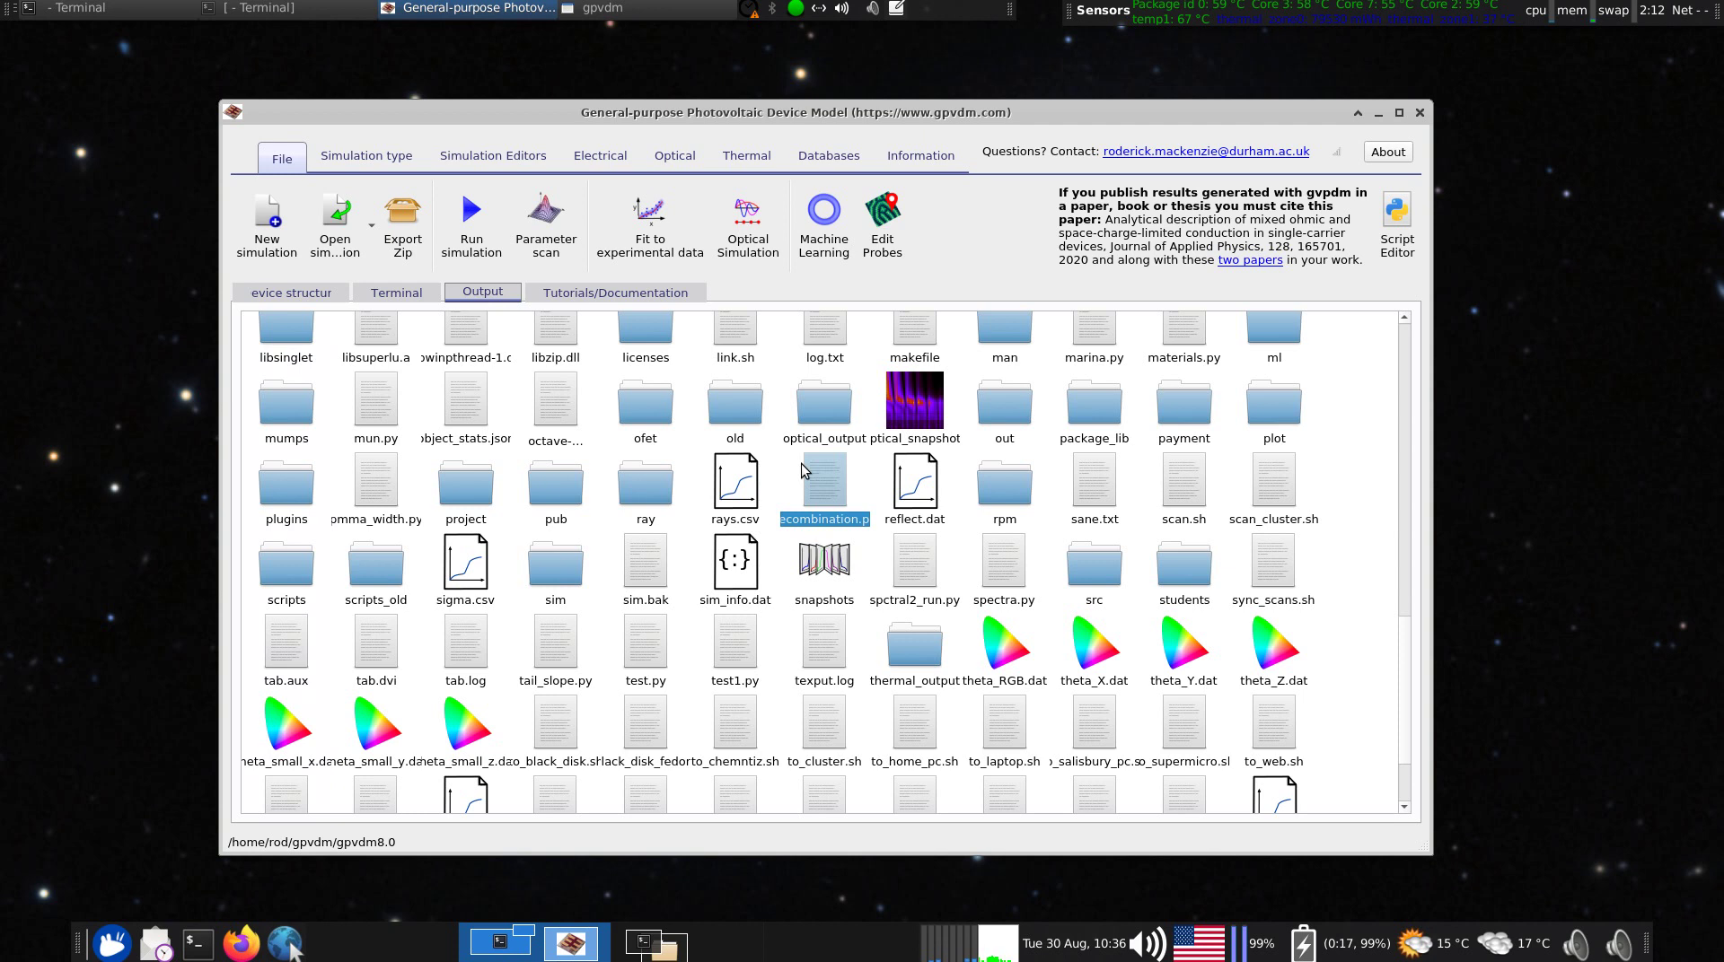
{"action": "type", "text": "iv_a"}
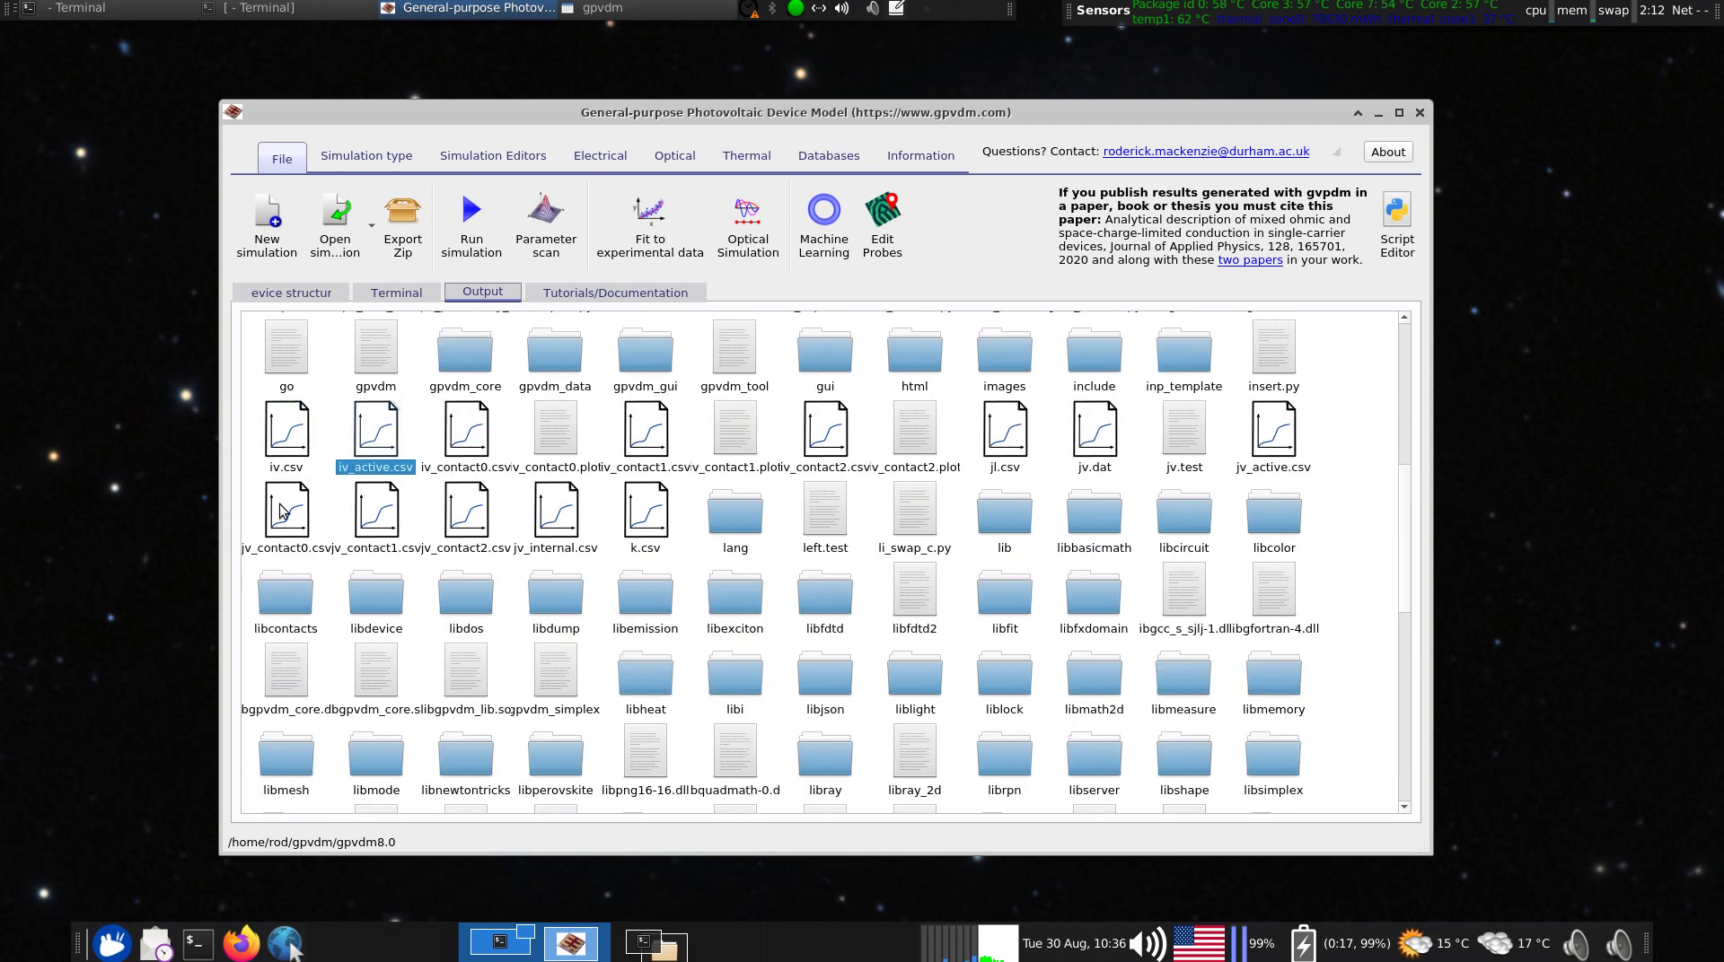
{"action": "left_click", "coordinate": [289, 505]}
{"action": "left_click", "coordinate": [396, 525]}
{"action": "left_click", "coordinate": [465, 519]}
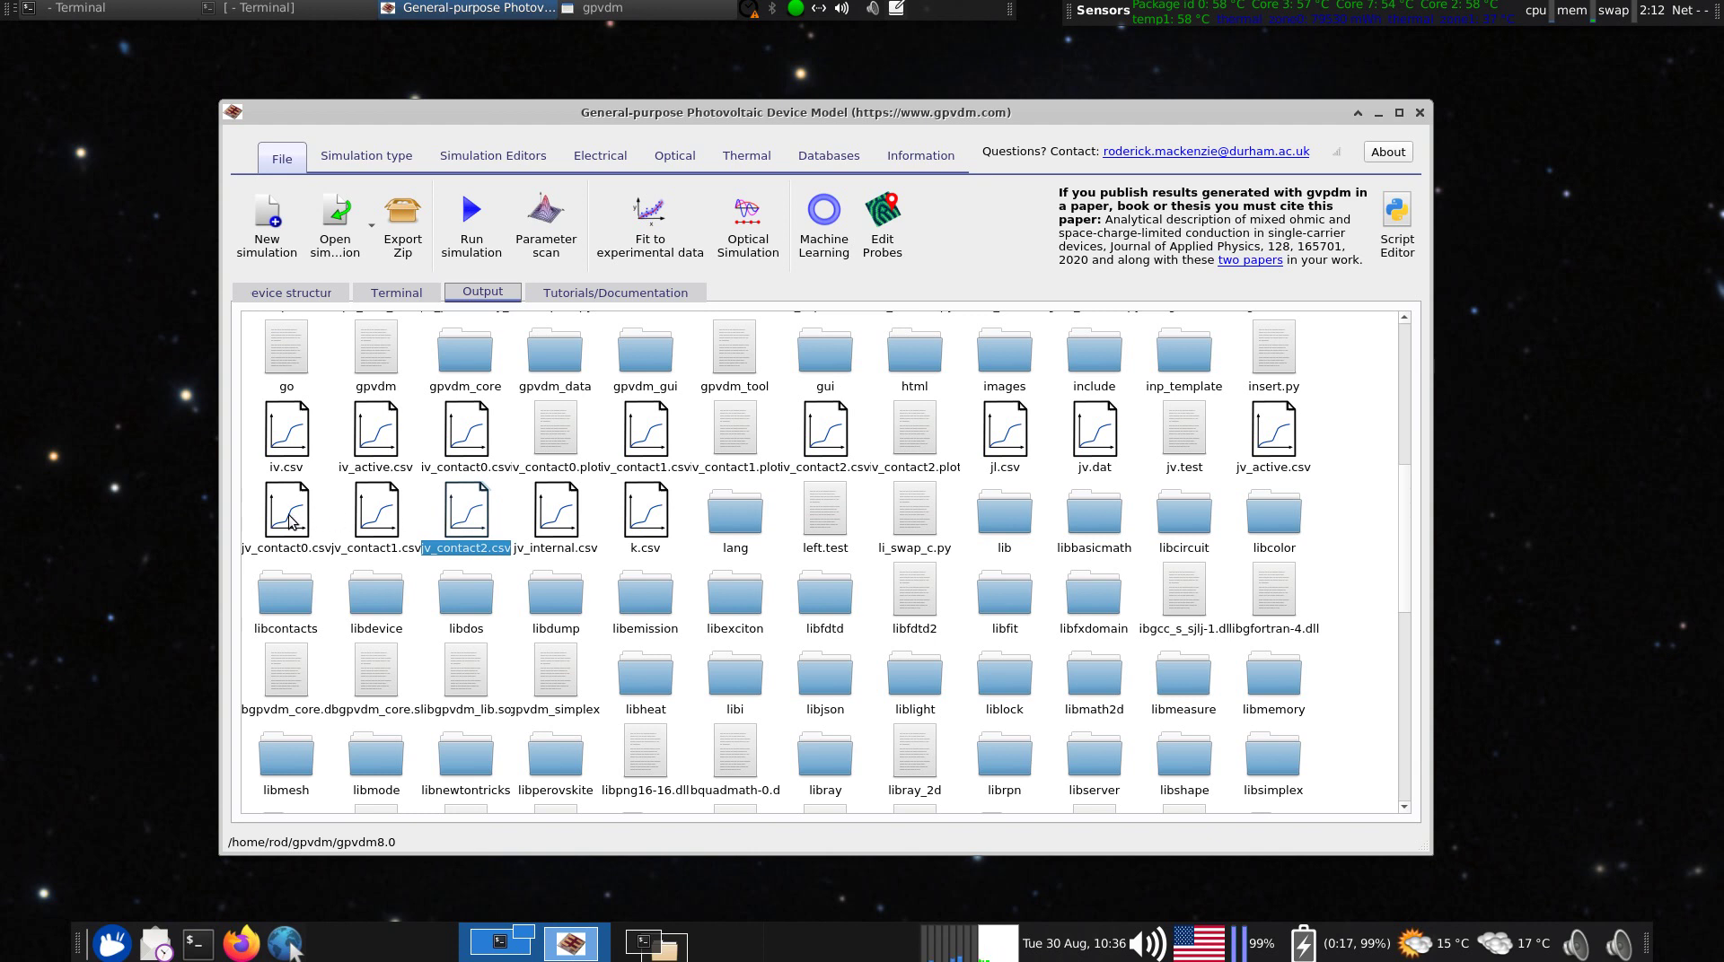
{"action": "left_click", "coordinate": [302, 293]}
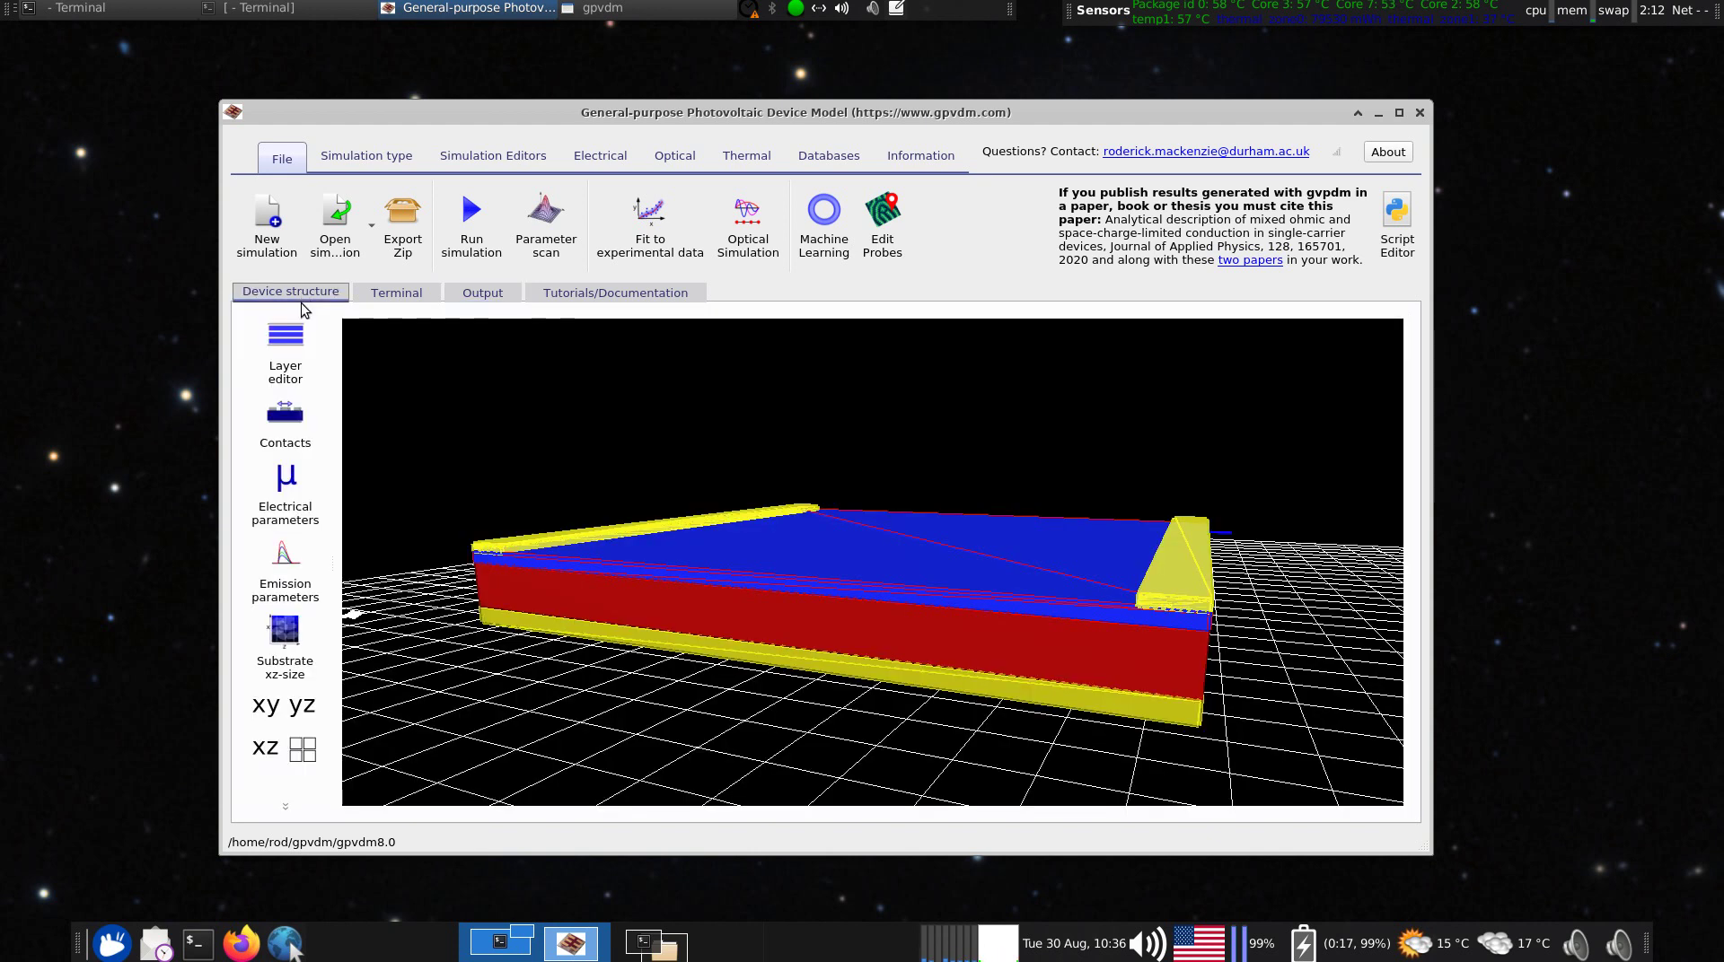
- Open the Contacts editor and review the Source, Gate and Drain rows
{"action": "left_click", "coordinate": [287, 418]}
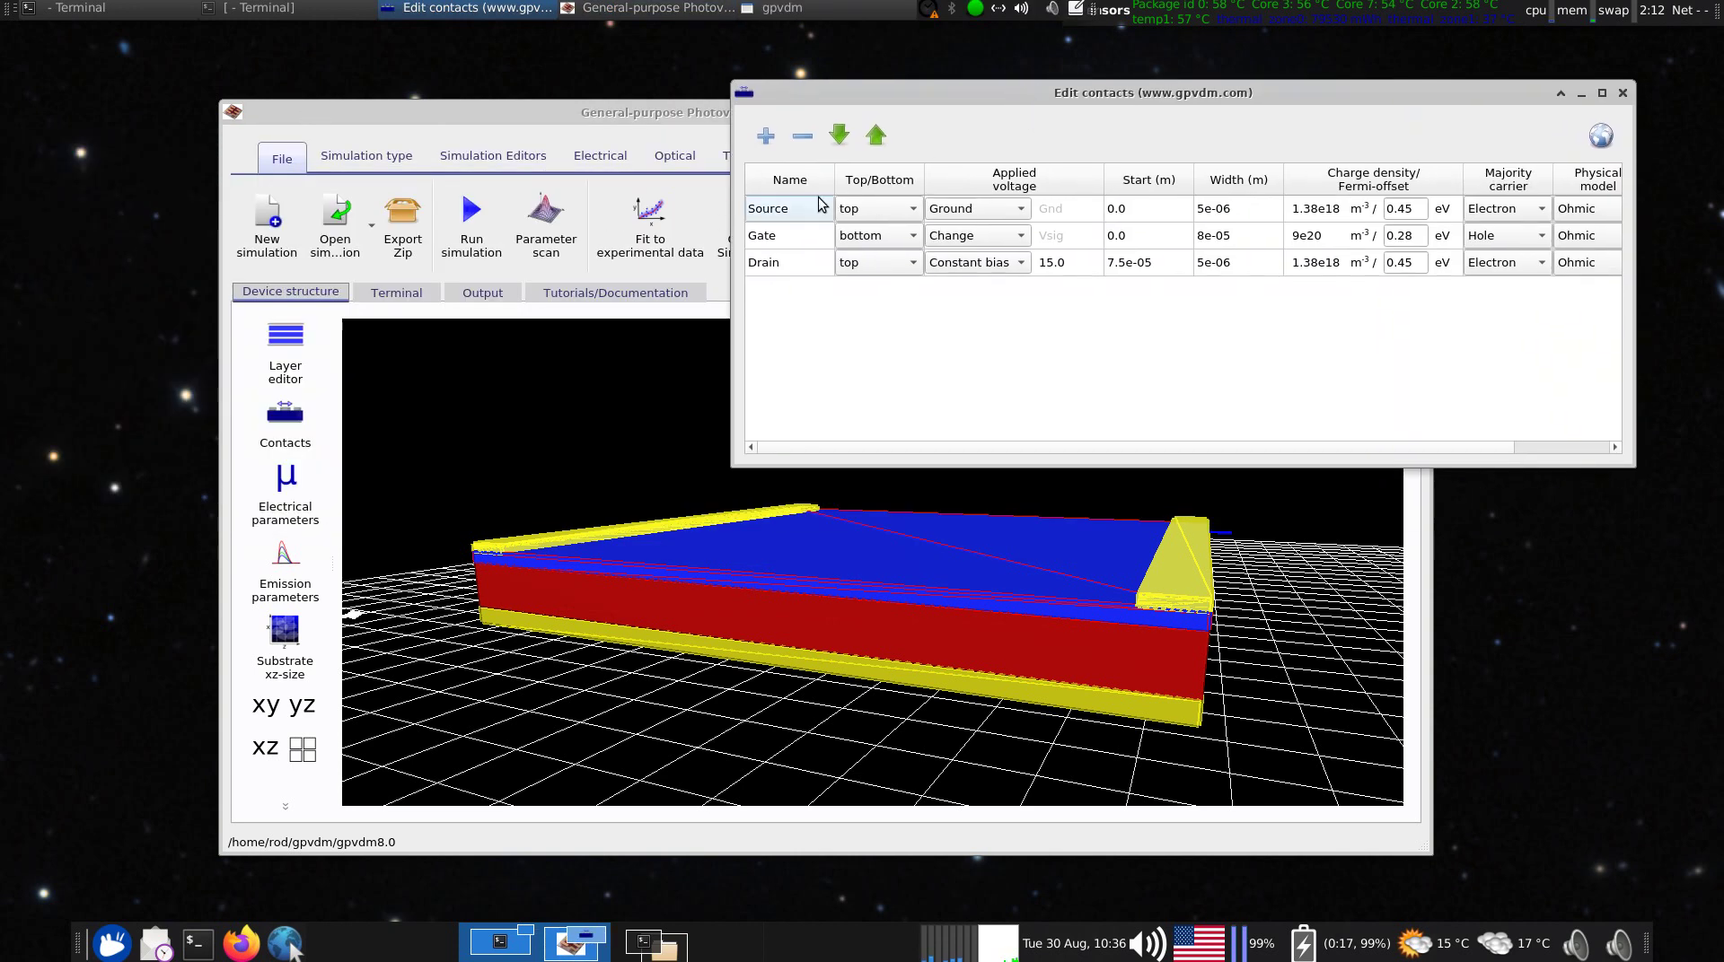
{"action": "left_click", "coordinate": [790, 208]}
{"action": "left_click", "coordinate": [789, 237]}
{"action": "left_click", "coordinate": [794, 271]}
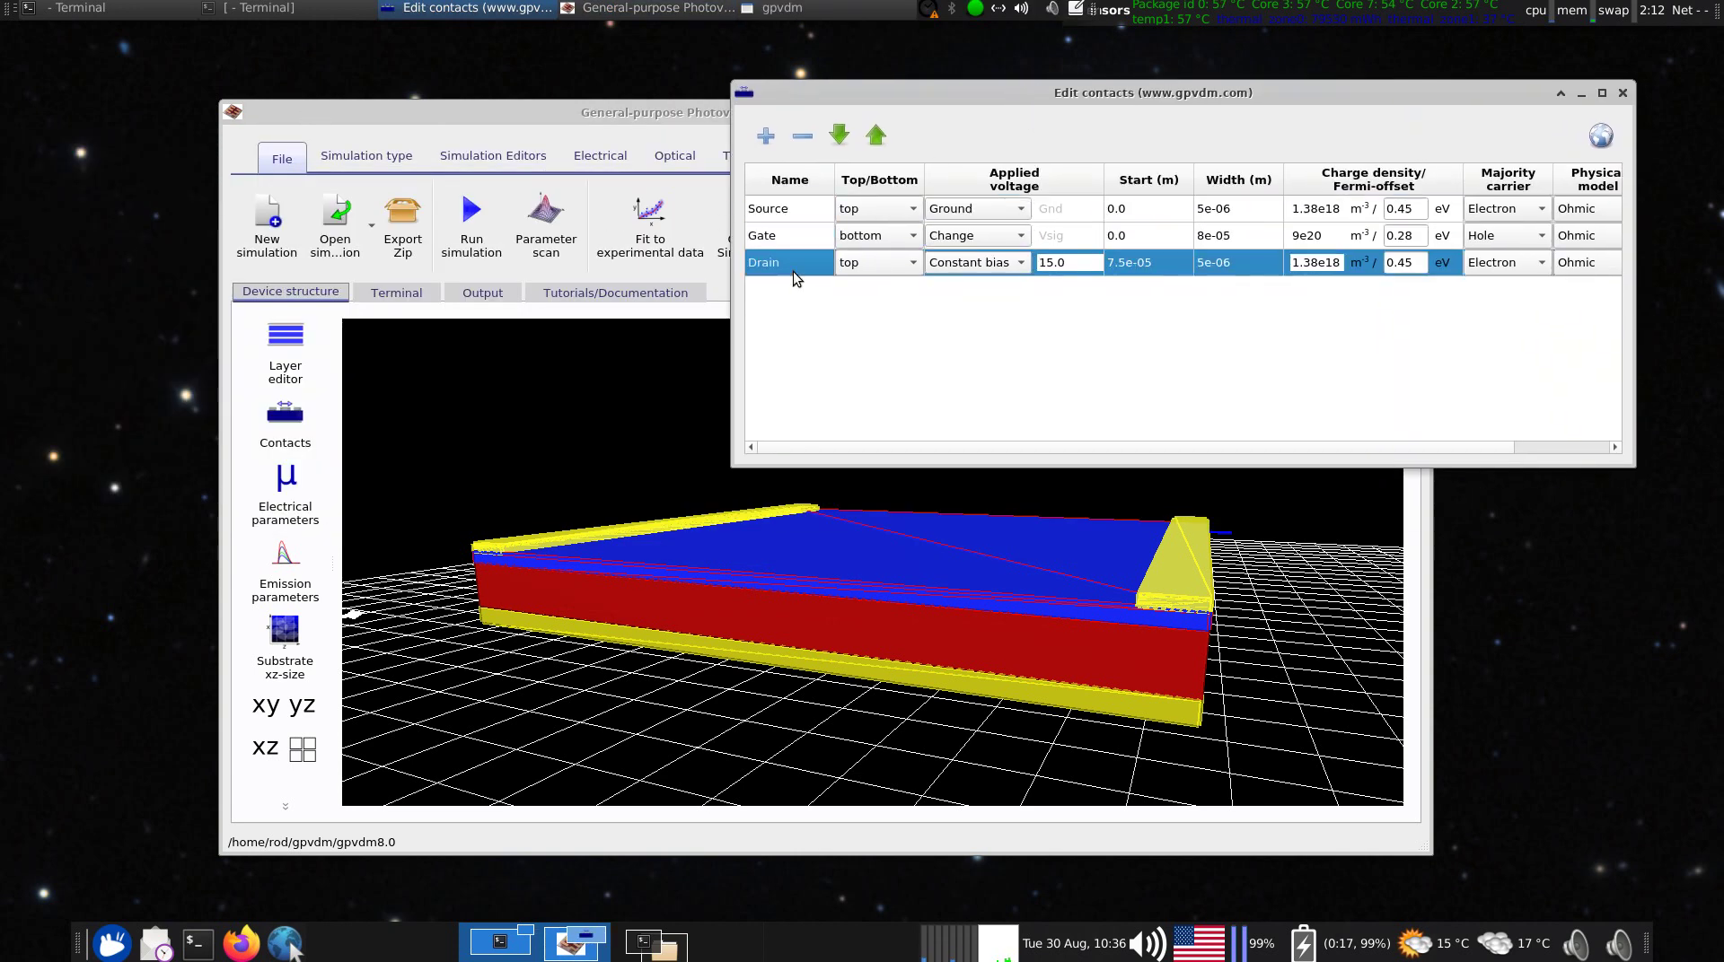
{"action": "left_click", "coordinate": [789, 210]}
{"action": "left_click", "coordinate": [789, 235]}
{"action": "left_click", "coordinate": [788, 255]}
- Plot the gate current from jv_contact1.csv, then close it and return to the output files
{"action": "left_click", "coordinate": [482, 293]}
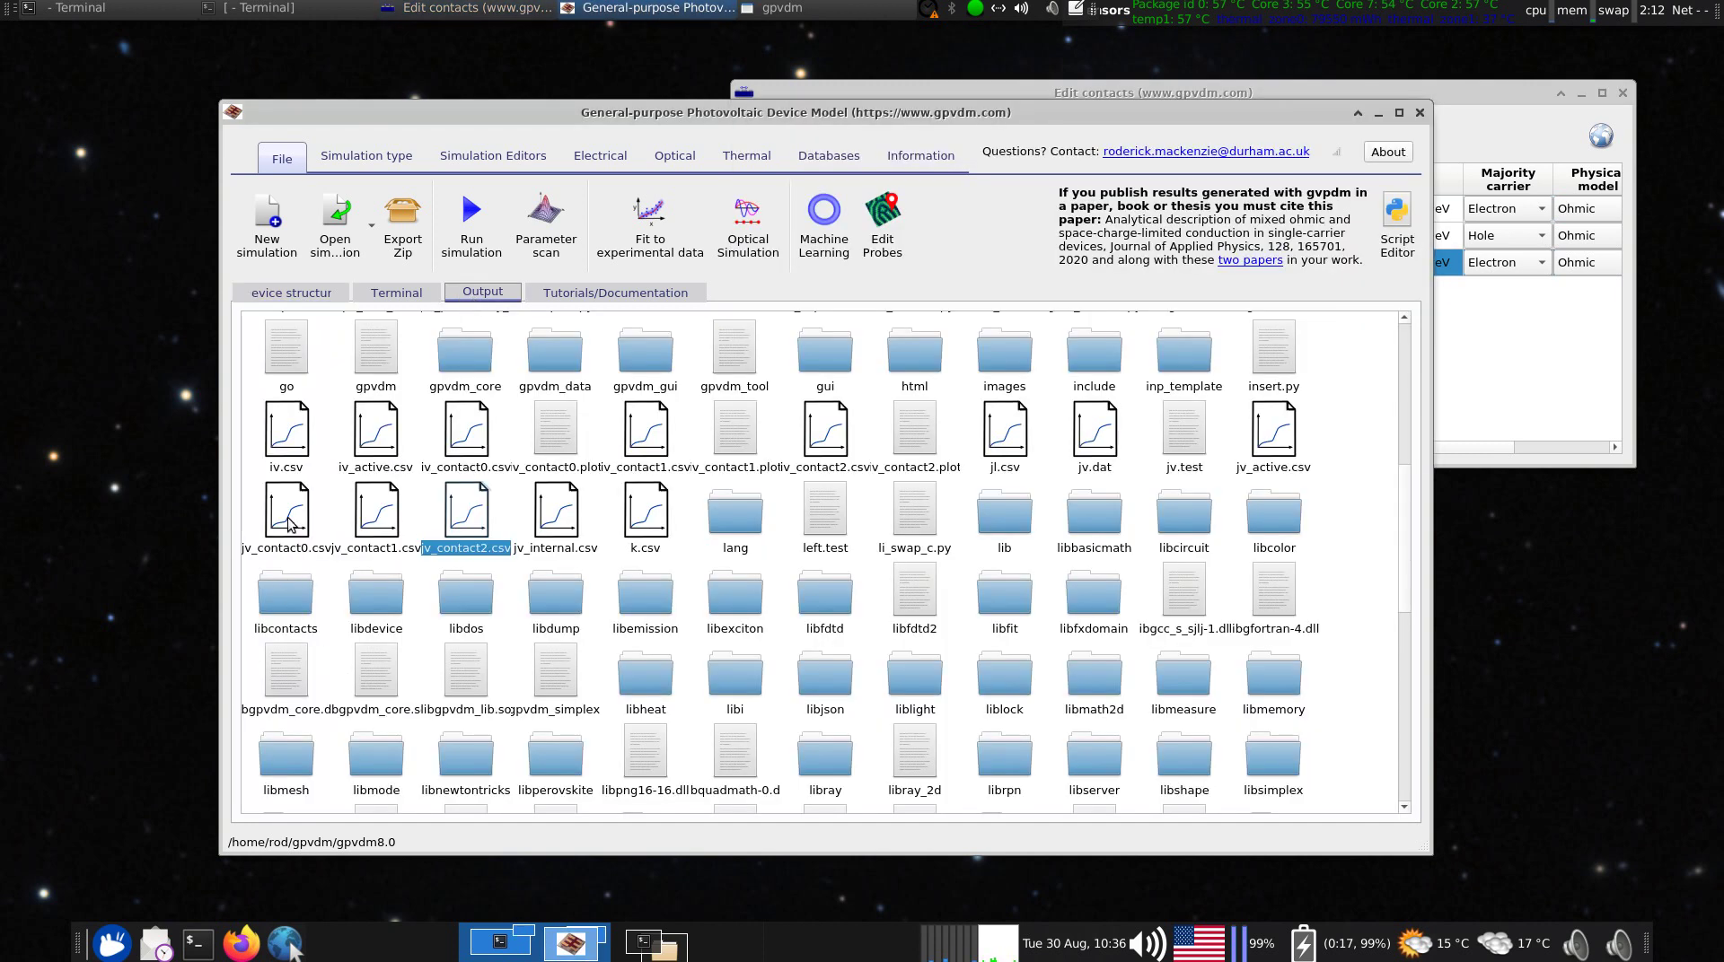
{"action": "double_click", "coordinate": [373, 520]}
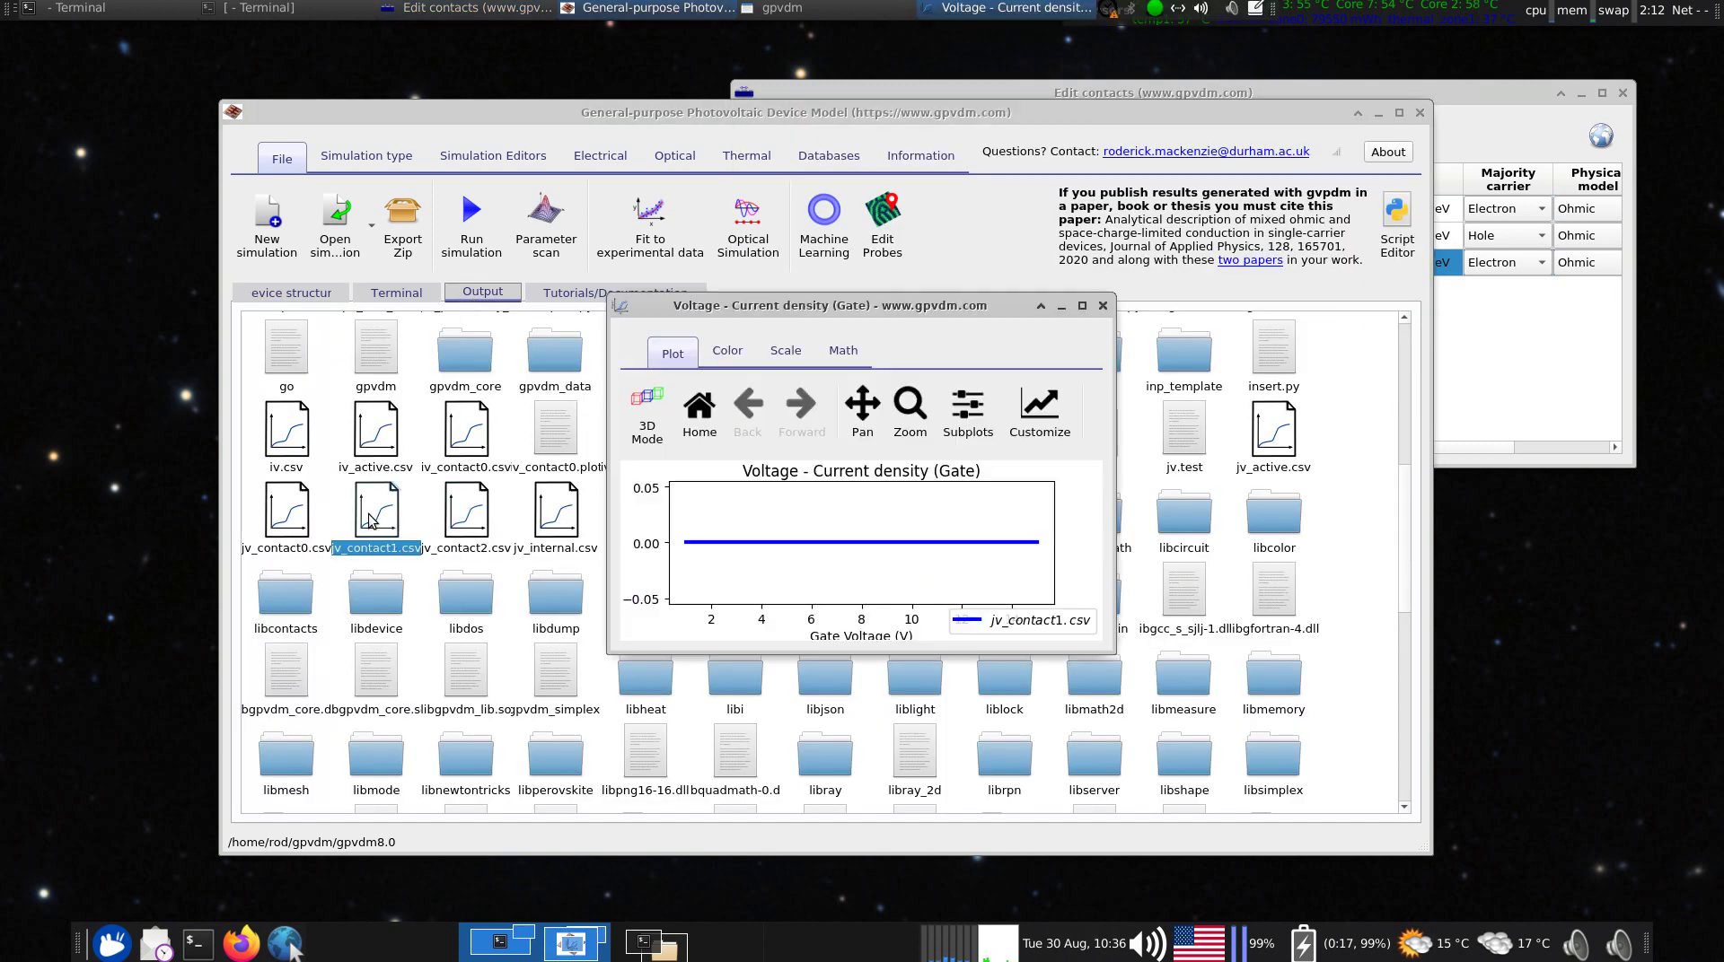
{"action": "left_click_drag", "start_coordinate": [781, 299], "coordinate": [468, 202]}
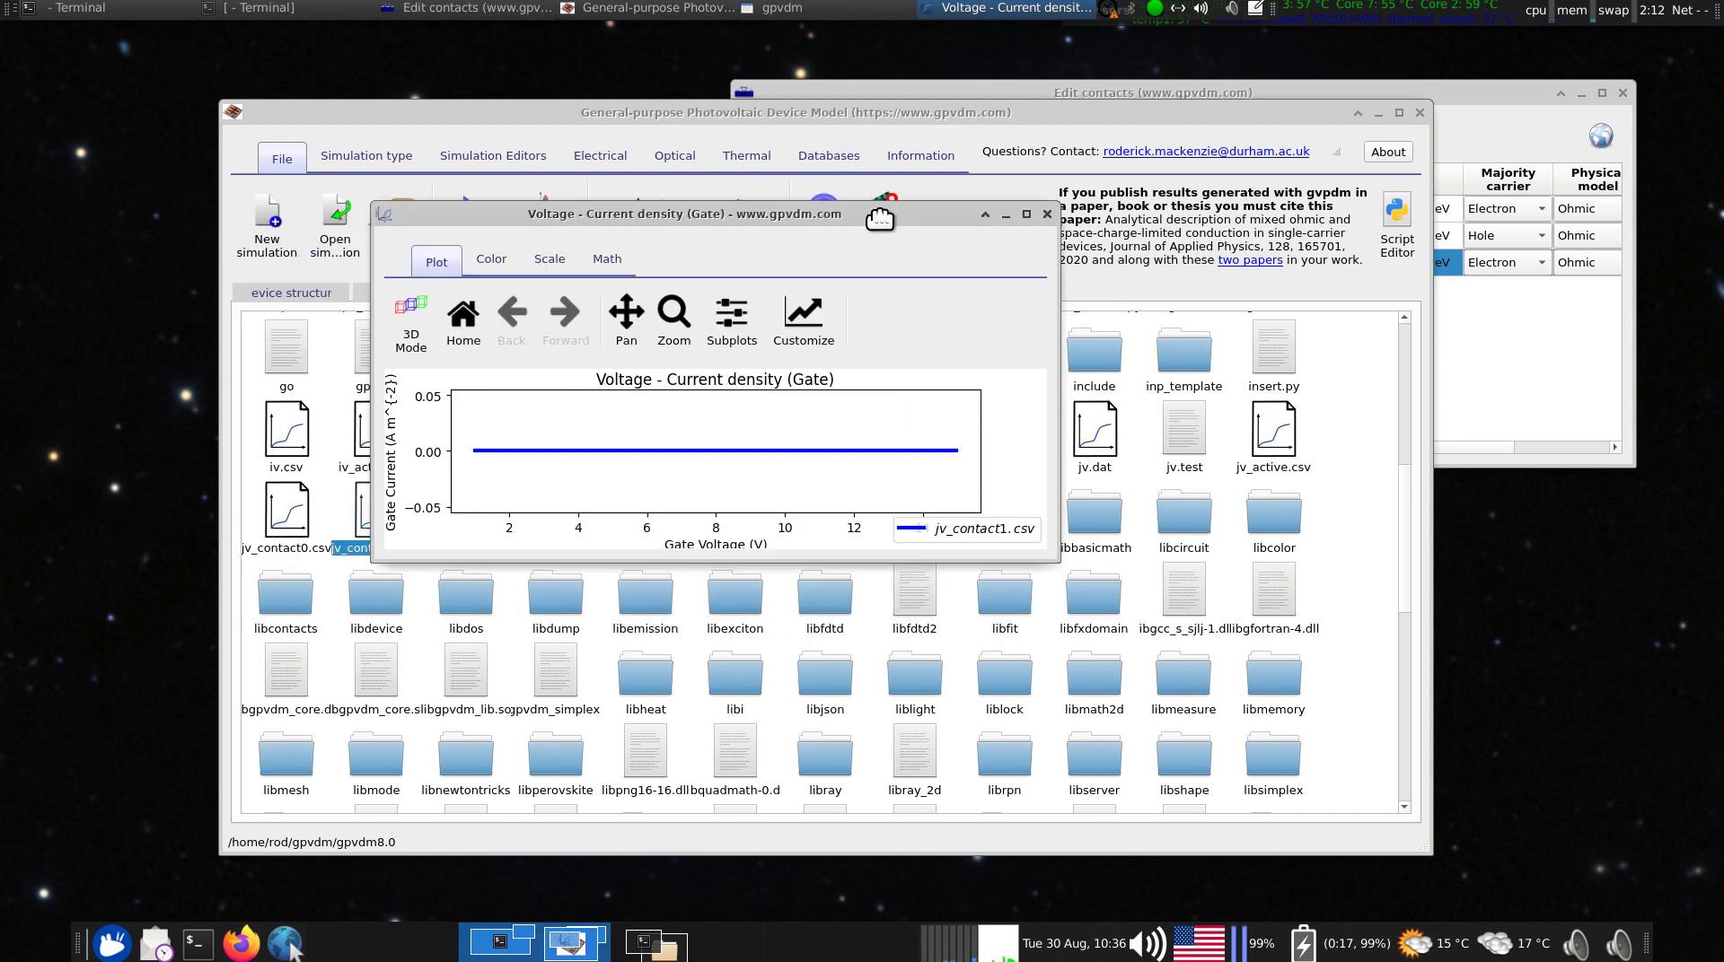
{"action": "left_click", "coordinate": [277, 294]}
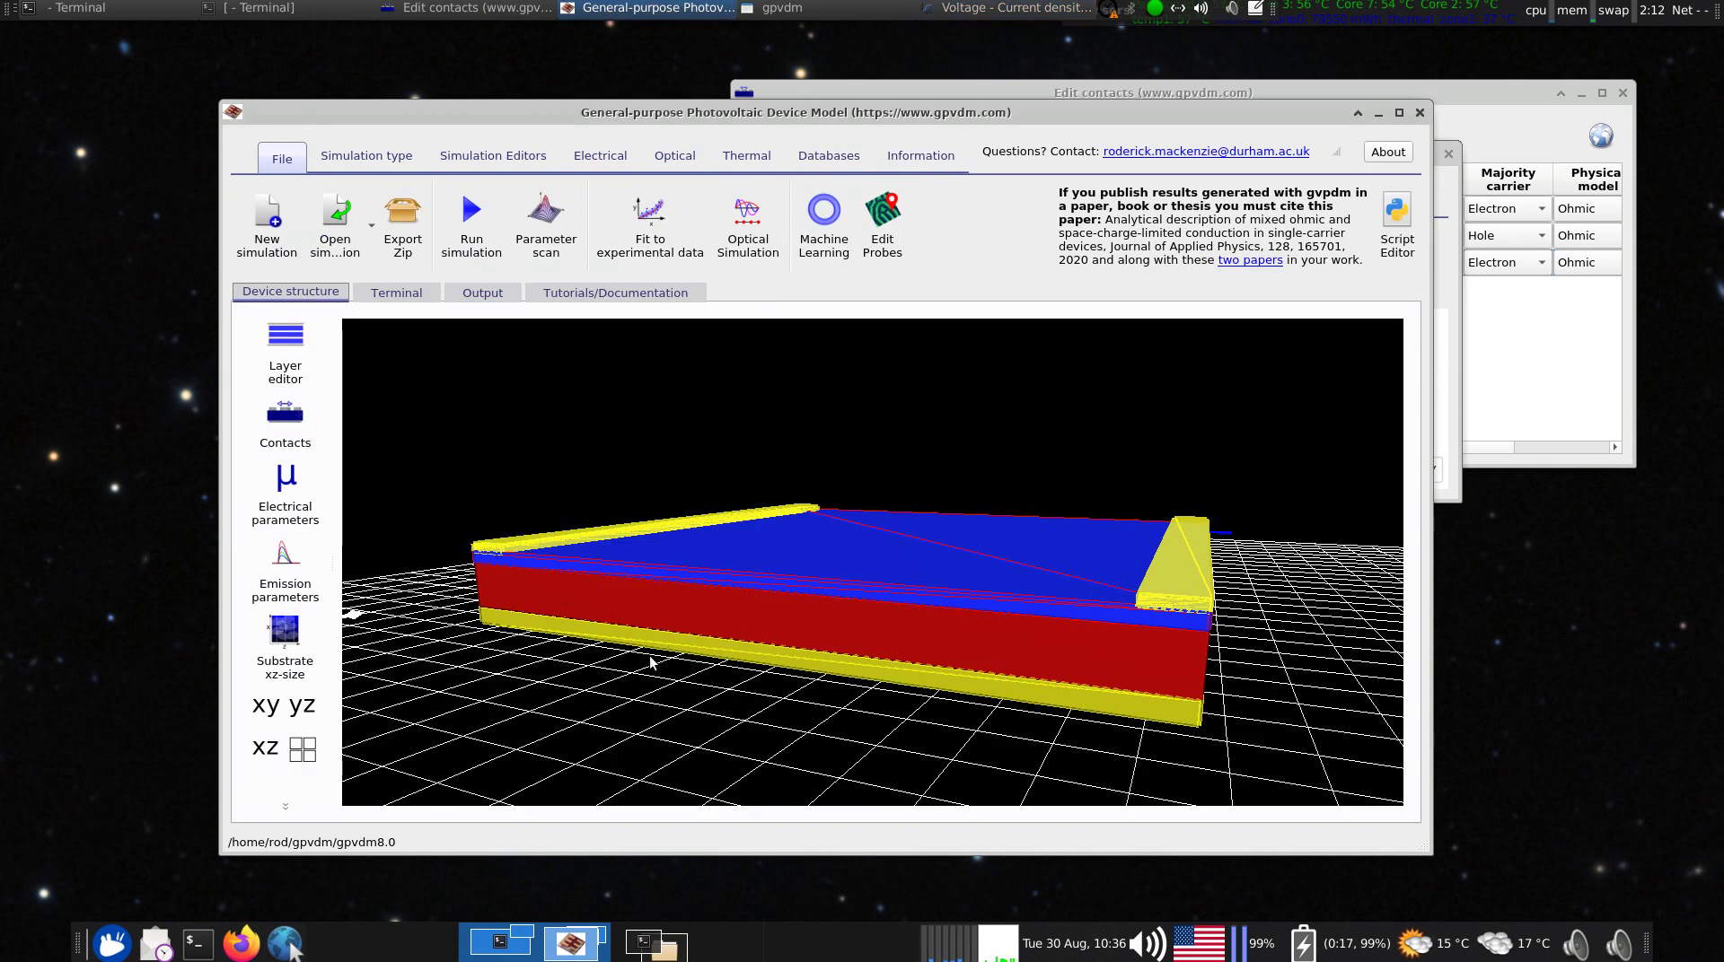
{"action": "left_click", "coordinate": [1453, 175]}
{"action": "left_click", "coordinate": [1449, 156]}
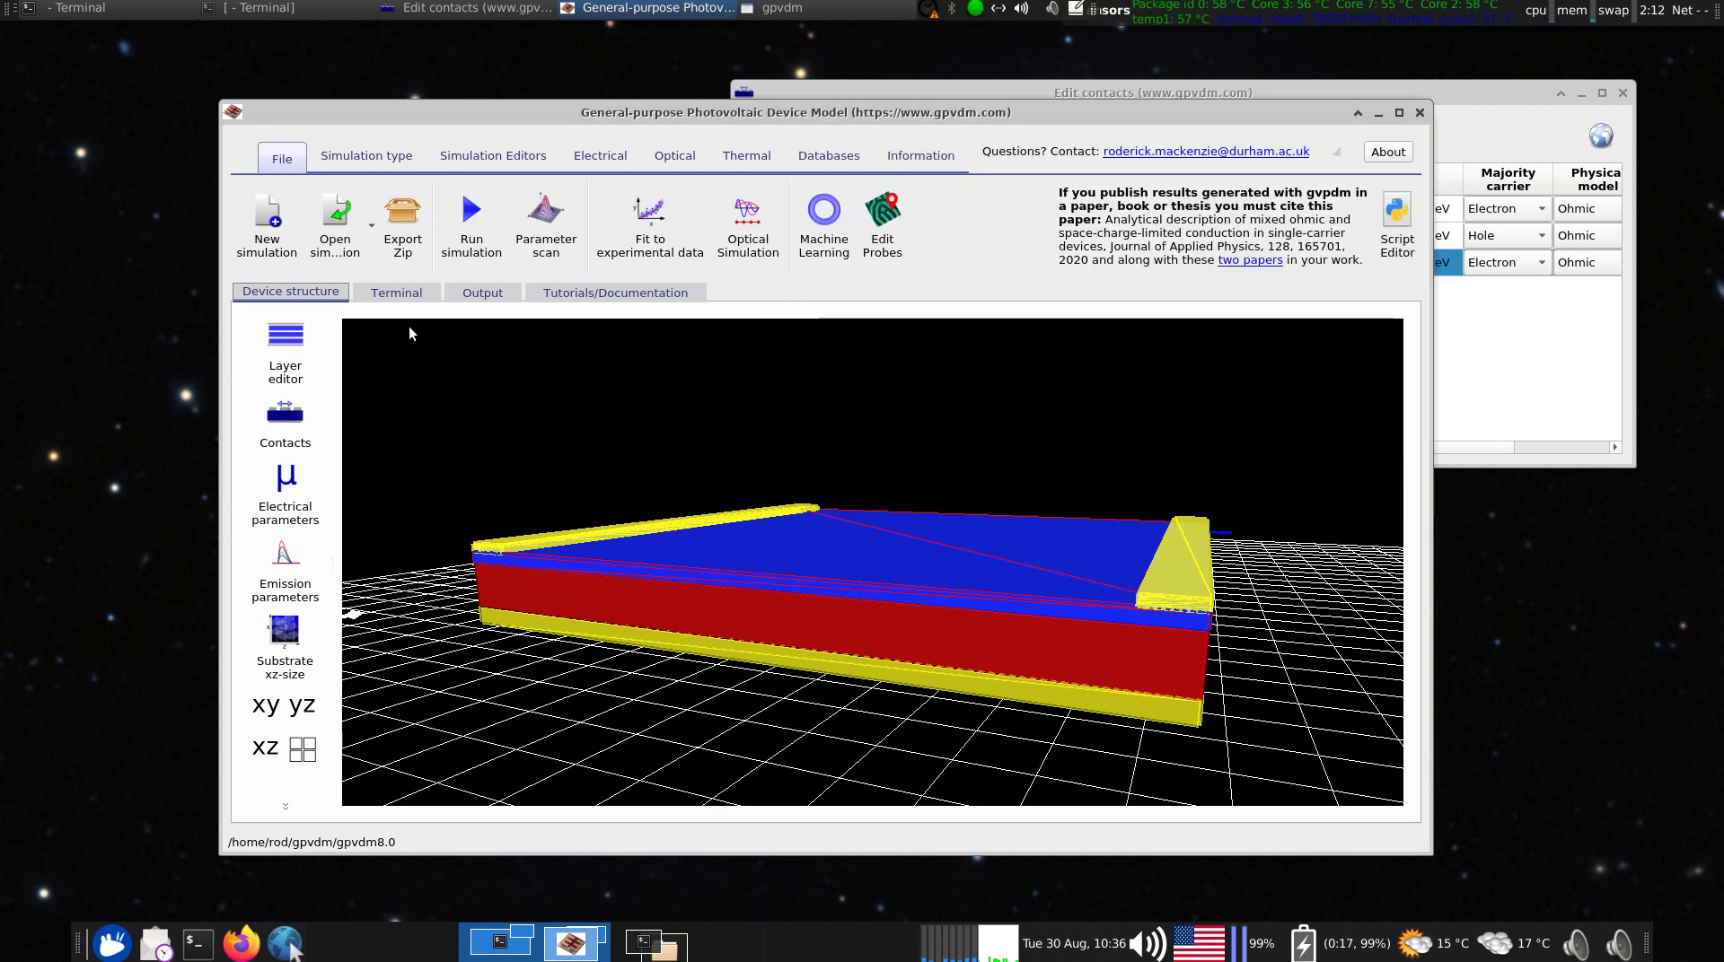
{"action": "left_click", "coordinate": [482, 293]}
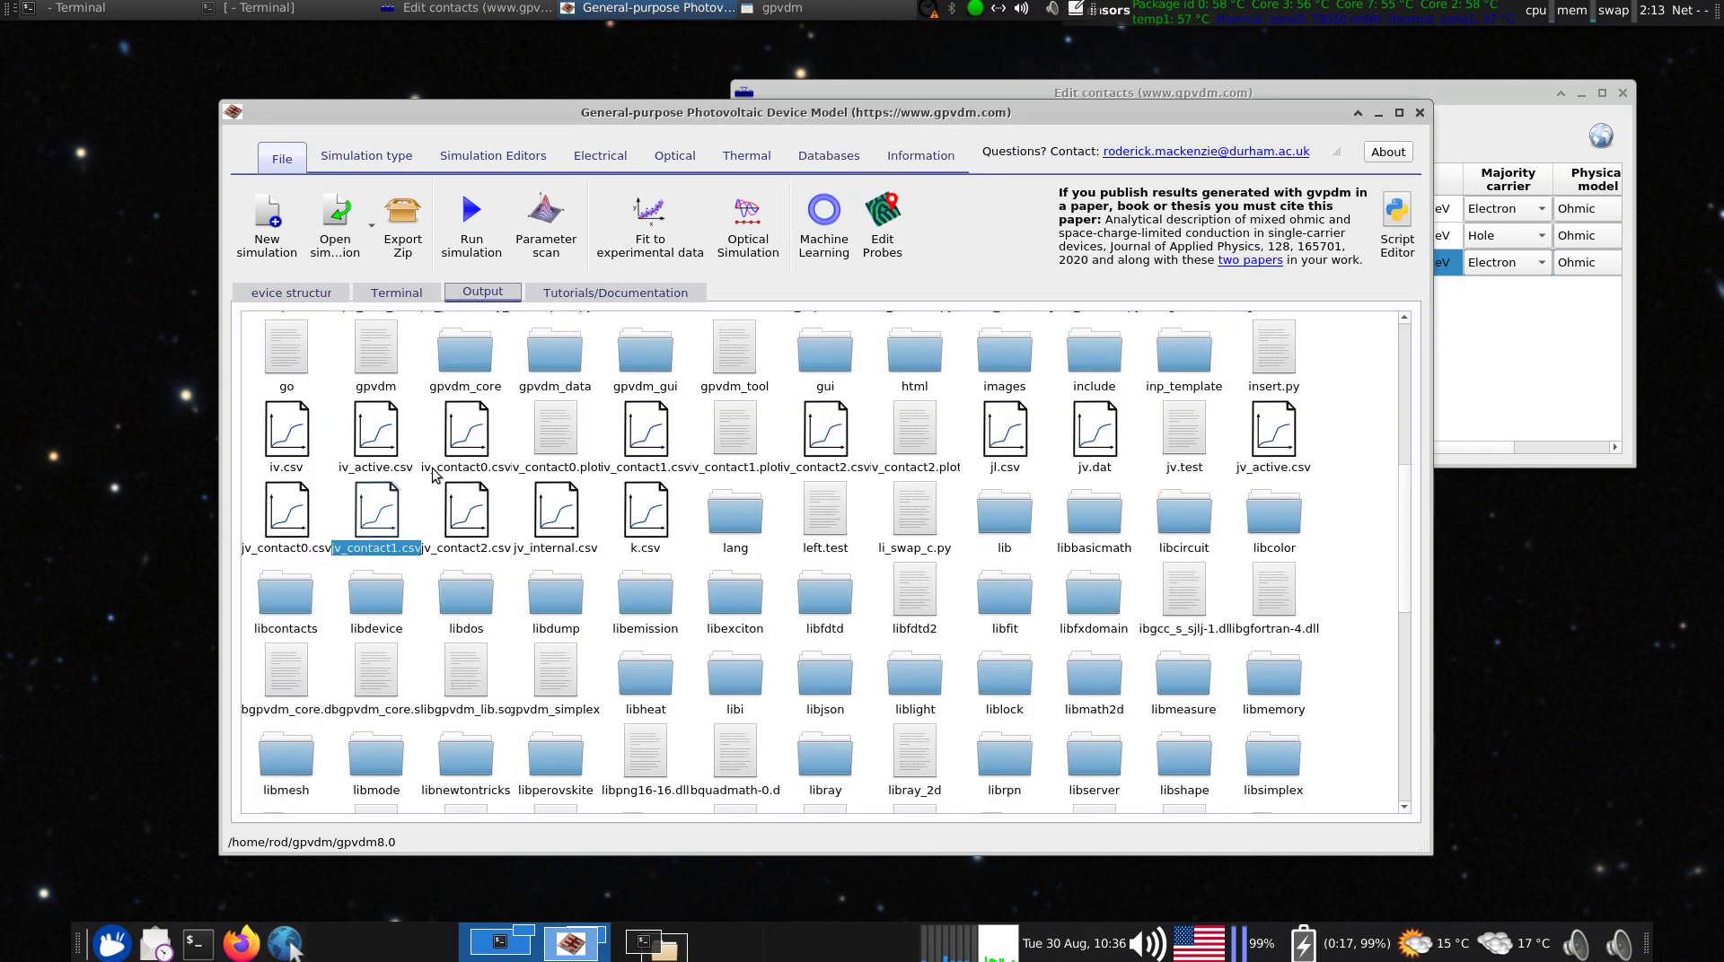
- Plot source and drain currents from jv_contact0.csv and jv_contact2.csv side by side, then close both
{"action": "double_click", "coordinate": [278, 525]}
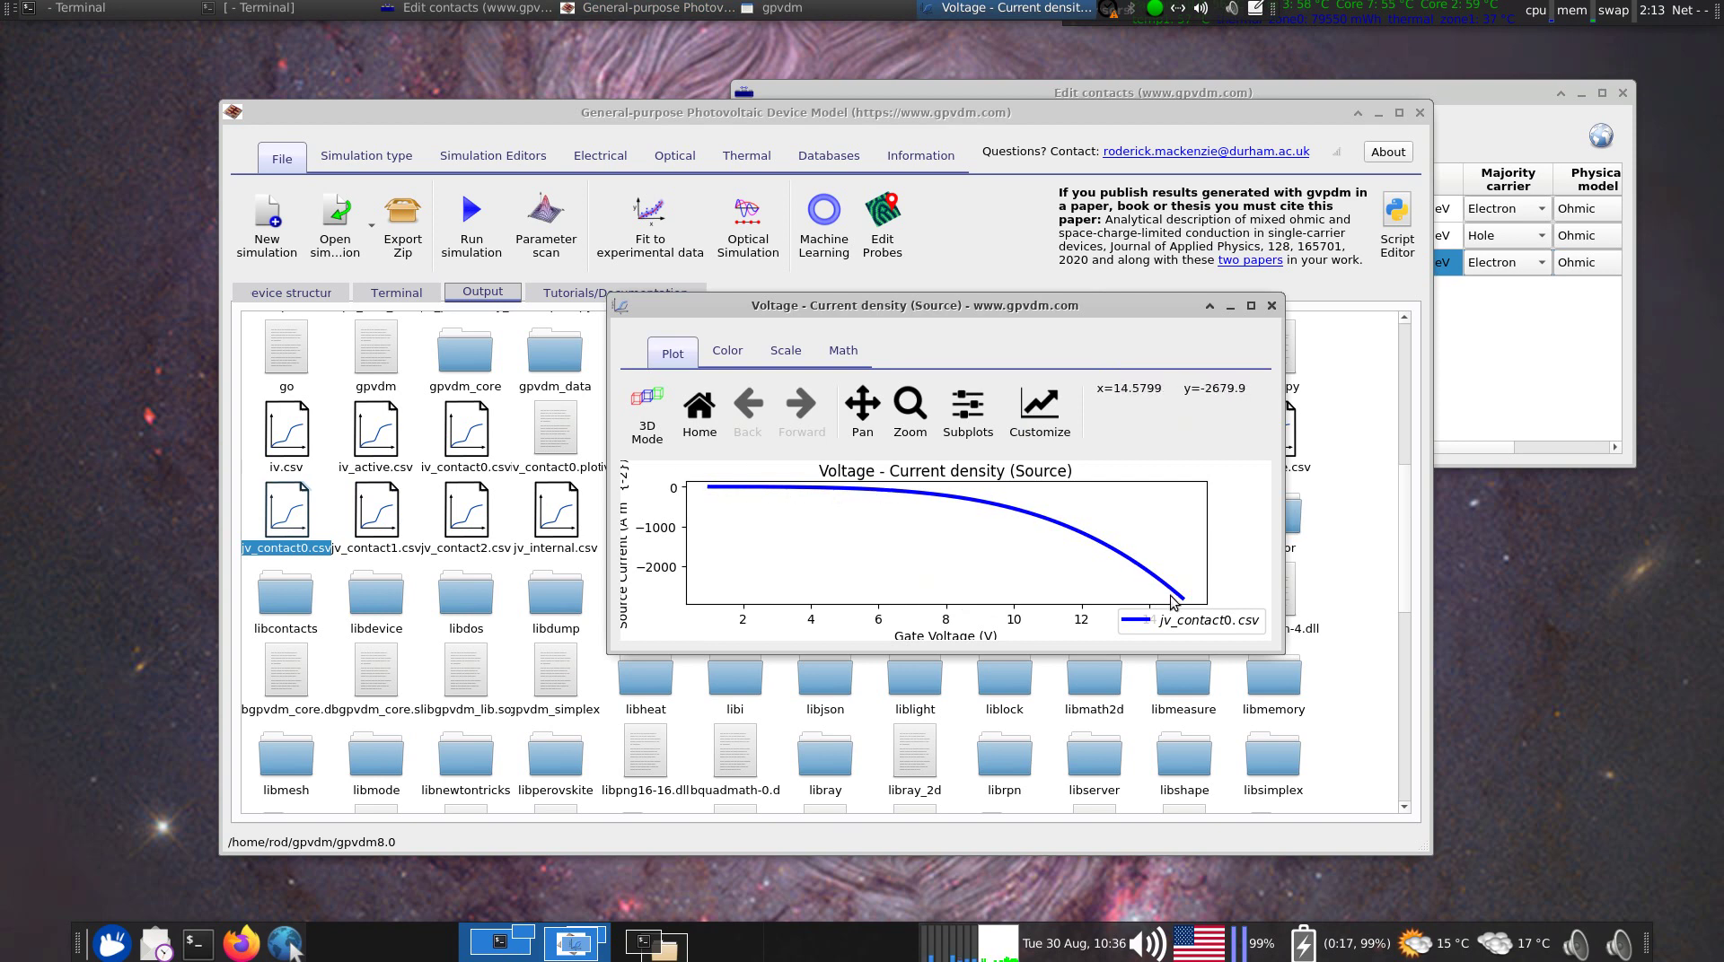
{"action": "left_click_drag", "start_coordinate": [992, 314], "coordinate": [1285, 77]}
{"action": "double_click", "coordinate": [463, 517]}
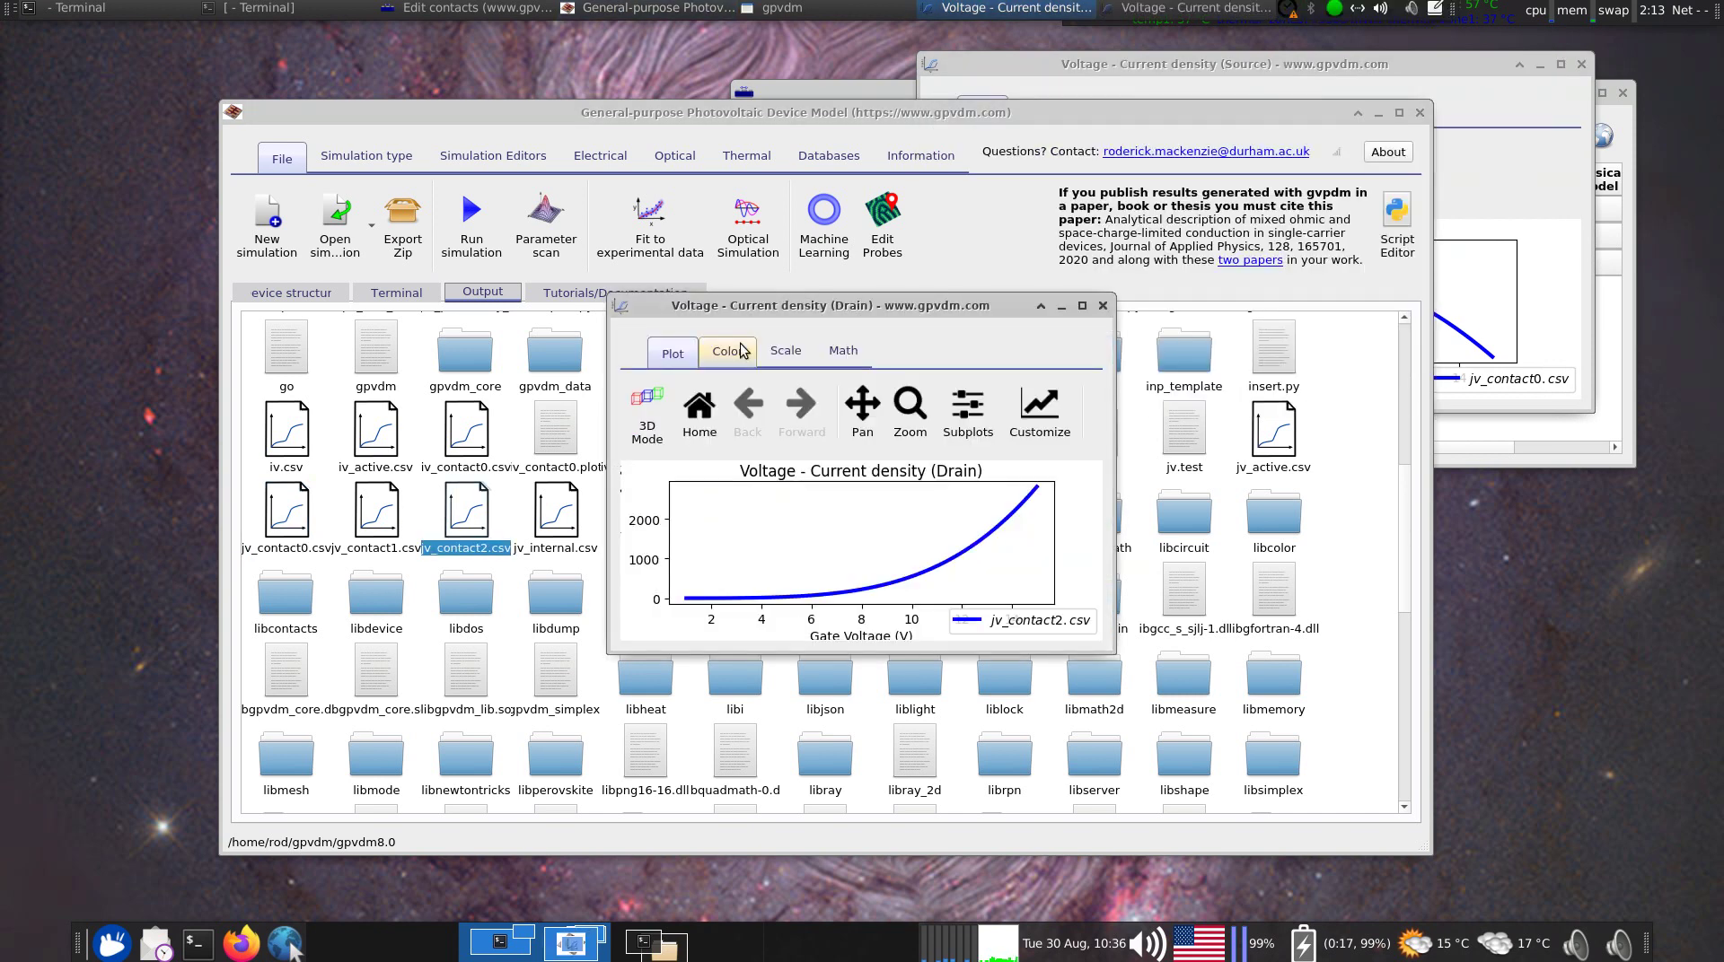
{"action": "left_click_drag", "start_coordinate": [763, 315], "coordinate": [554, 72]}
{"action": "left_click", "coordinate": [984, 56]}
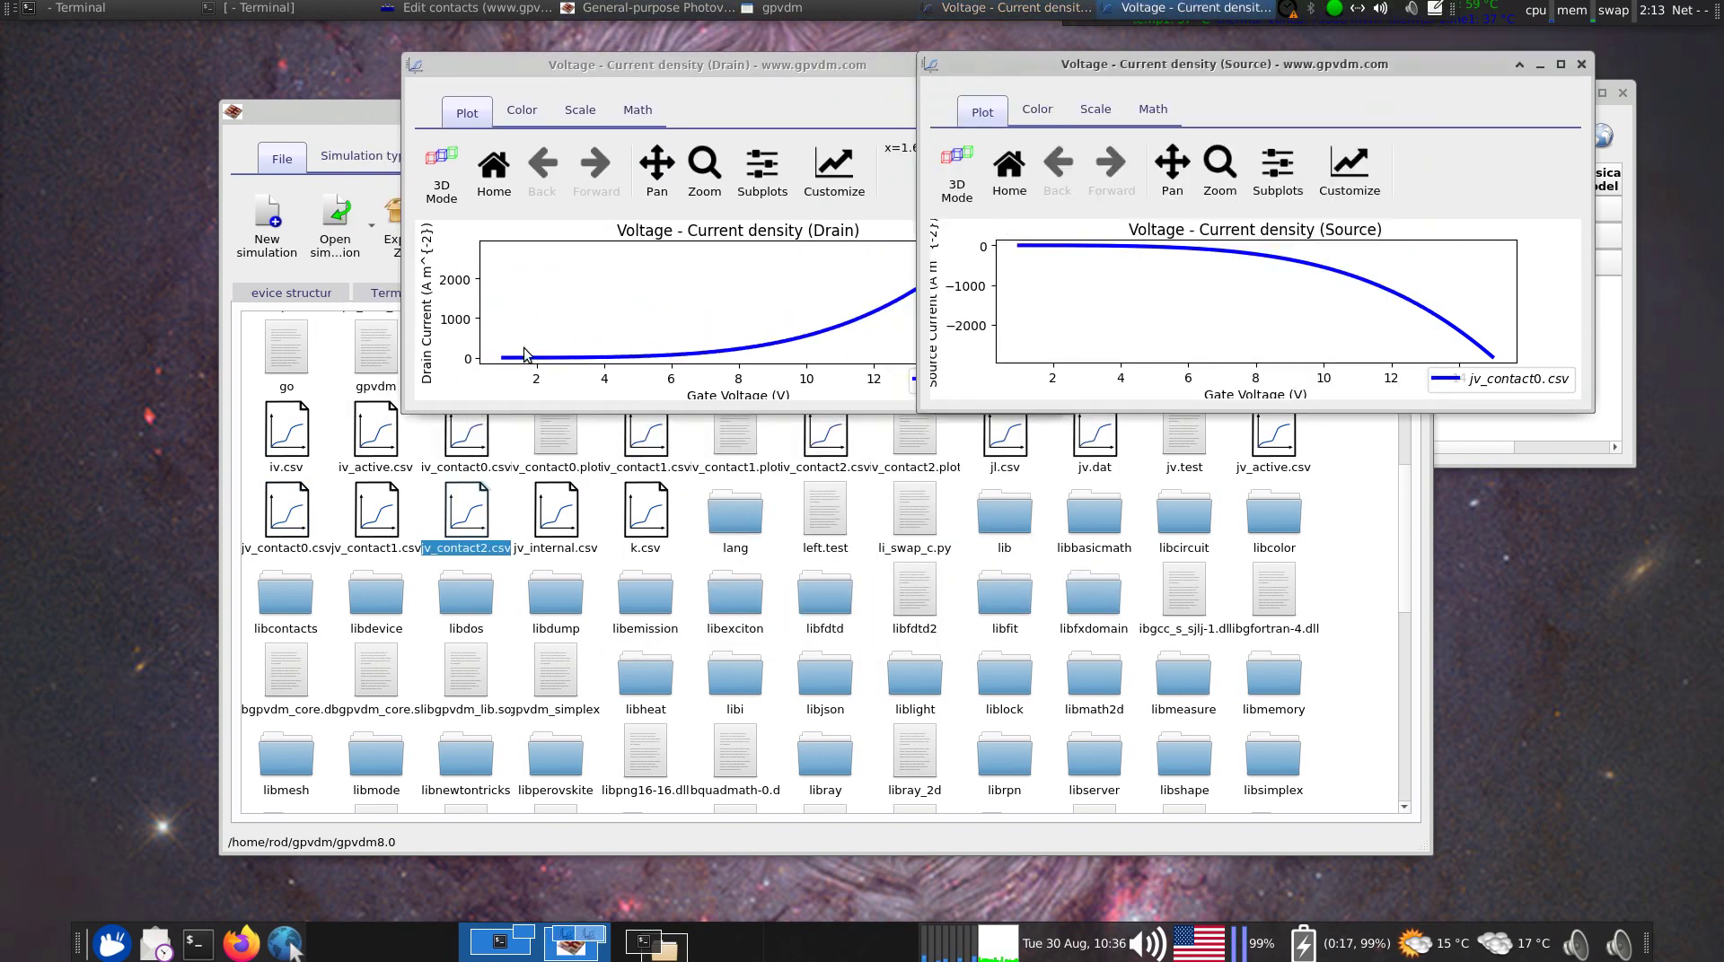
{"action": "left_click_drag", "start_coordinate": [762, 71], "coordinate": [575, 70]}
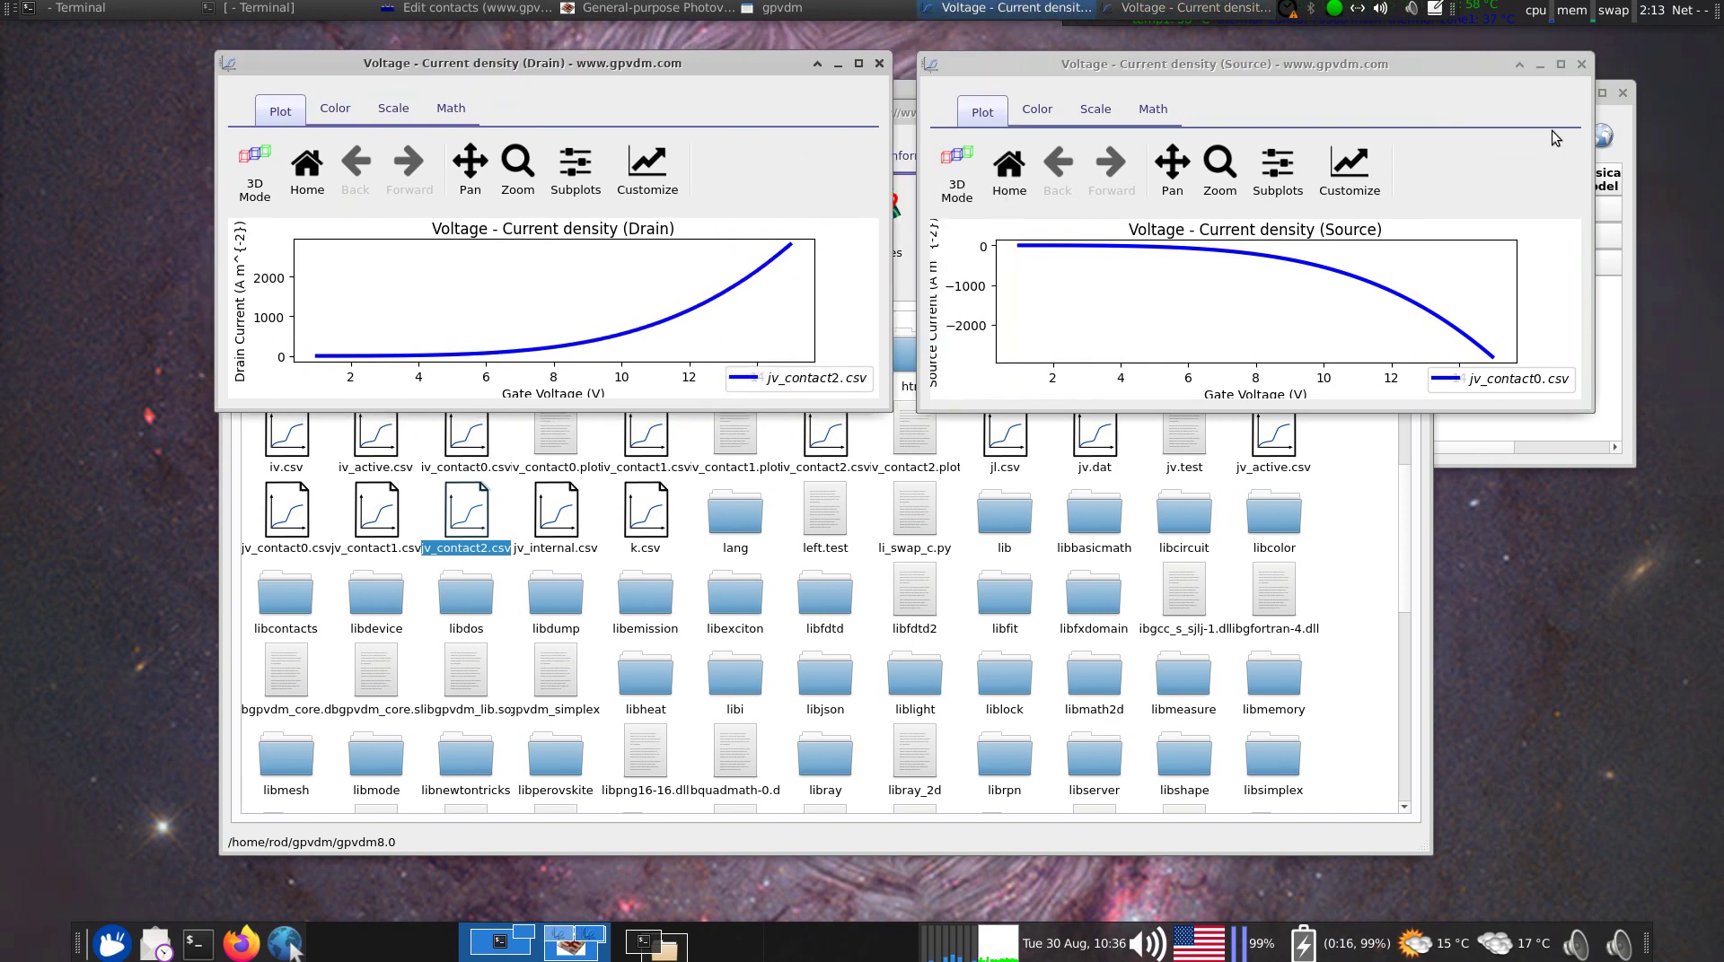
{"action": "left_click", "coordinate": [1582, 65]}
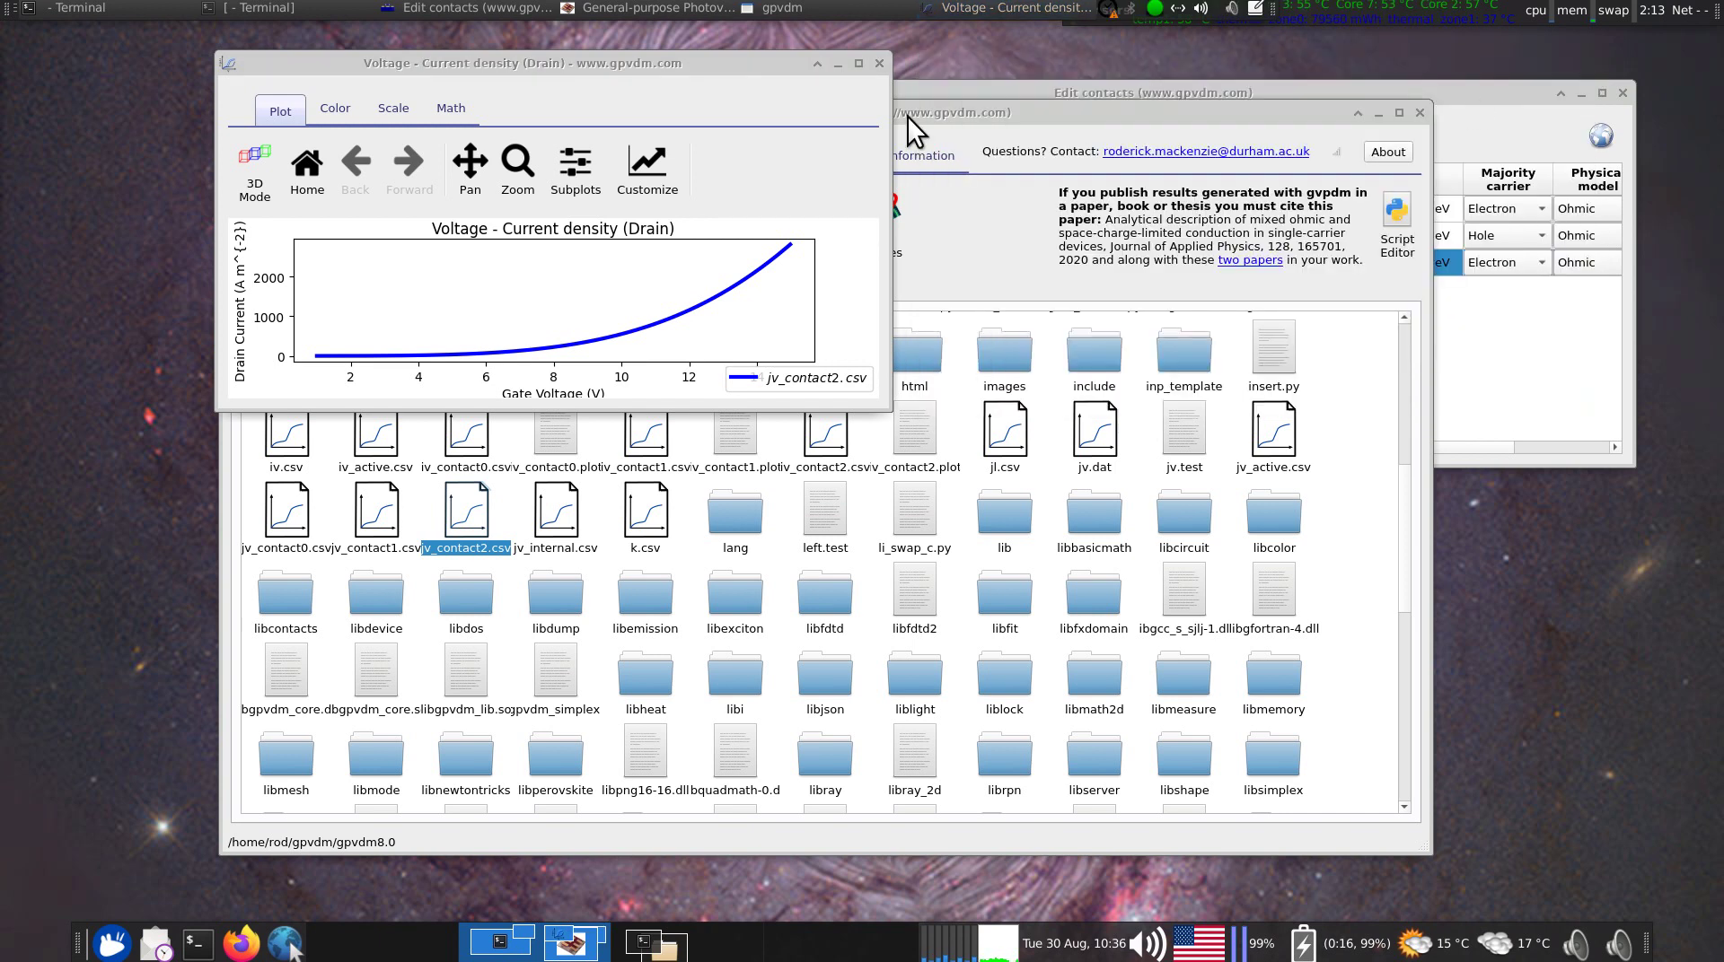
{"action": "left_click", "coordinate": [880, 62]}
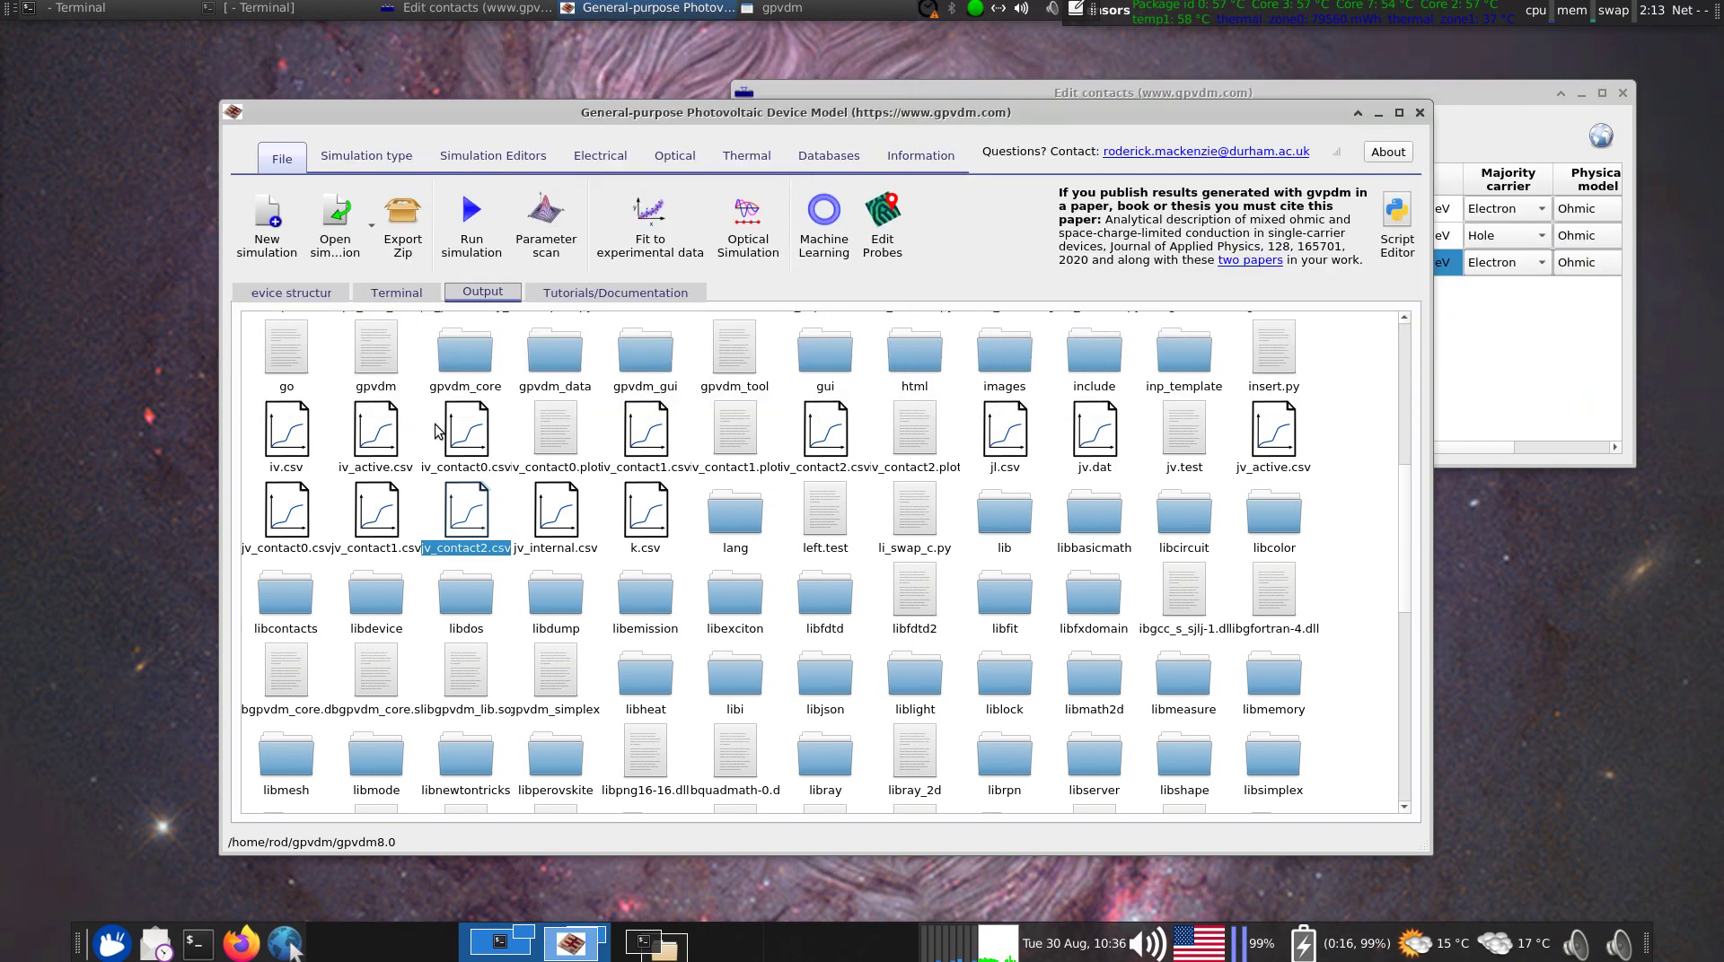
- Reopen the jv_contact2.csv drain current plot, maximise it for inspection, then close it
{"action": "double_click", "coordinate": [487, 542]}
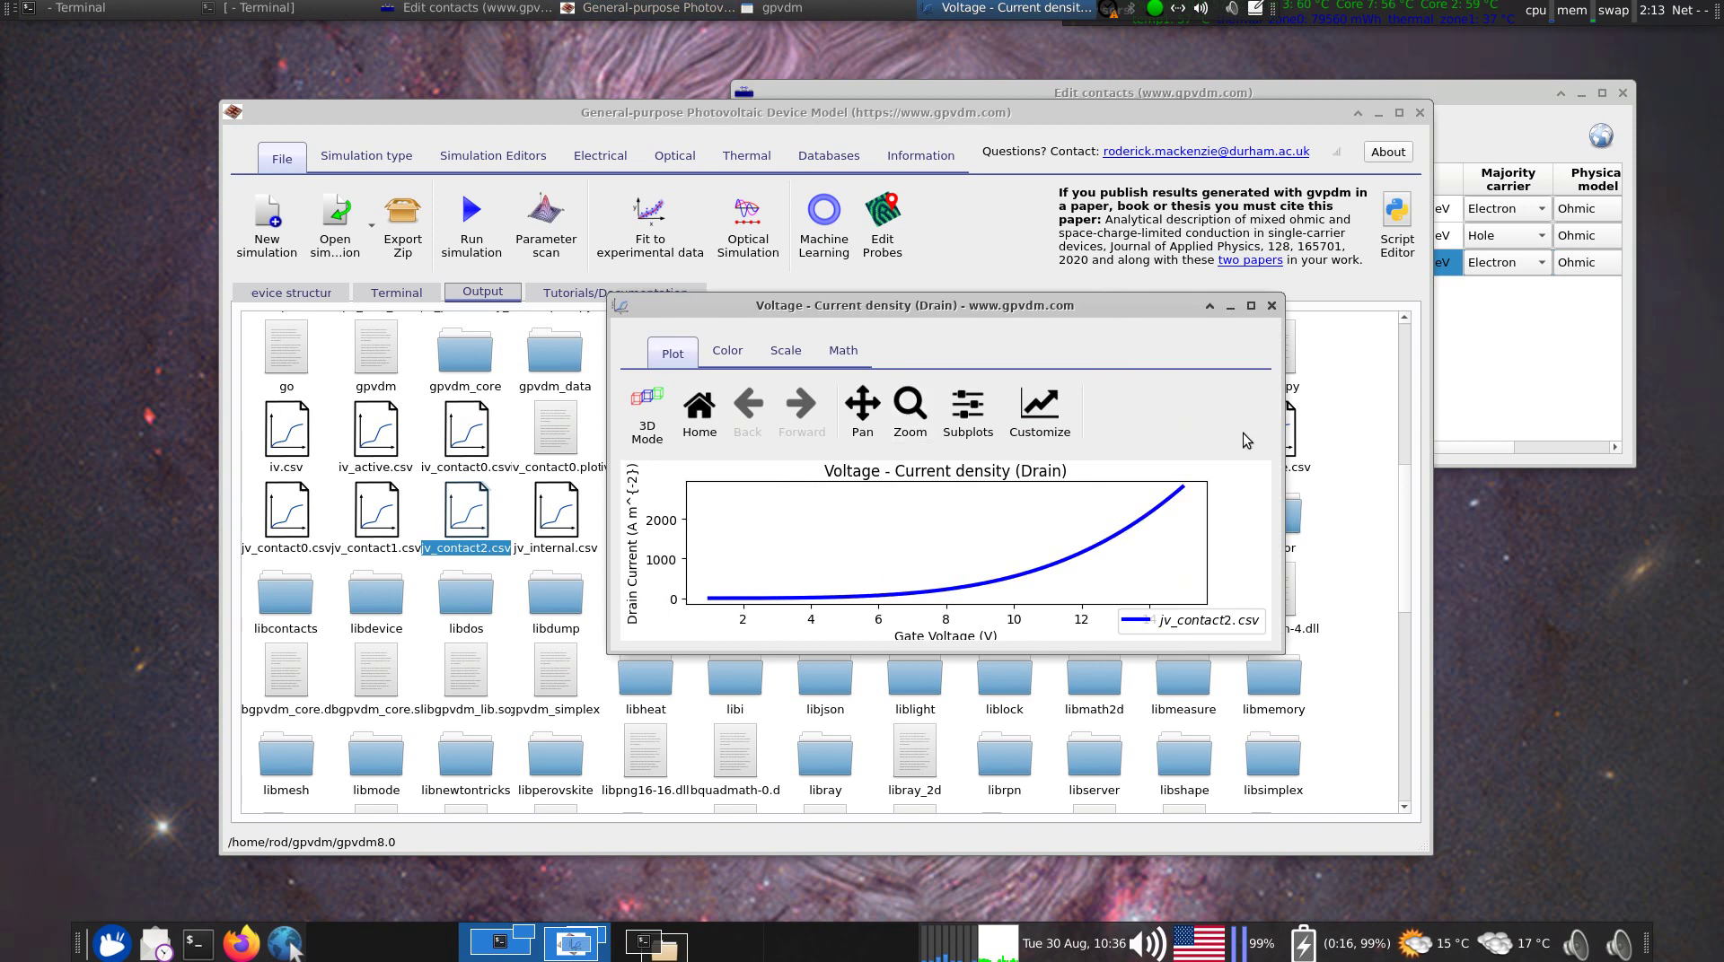
{"action": "left_click", "coordinate": [1250, 307]}
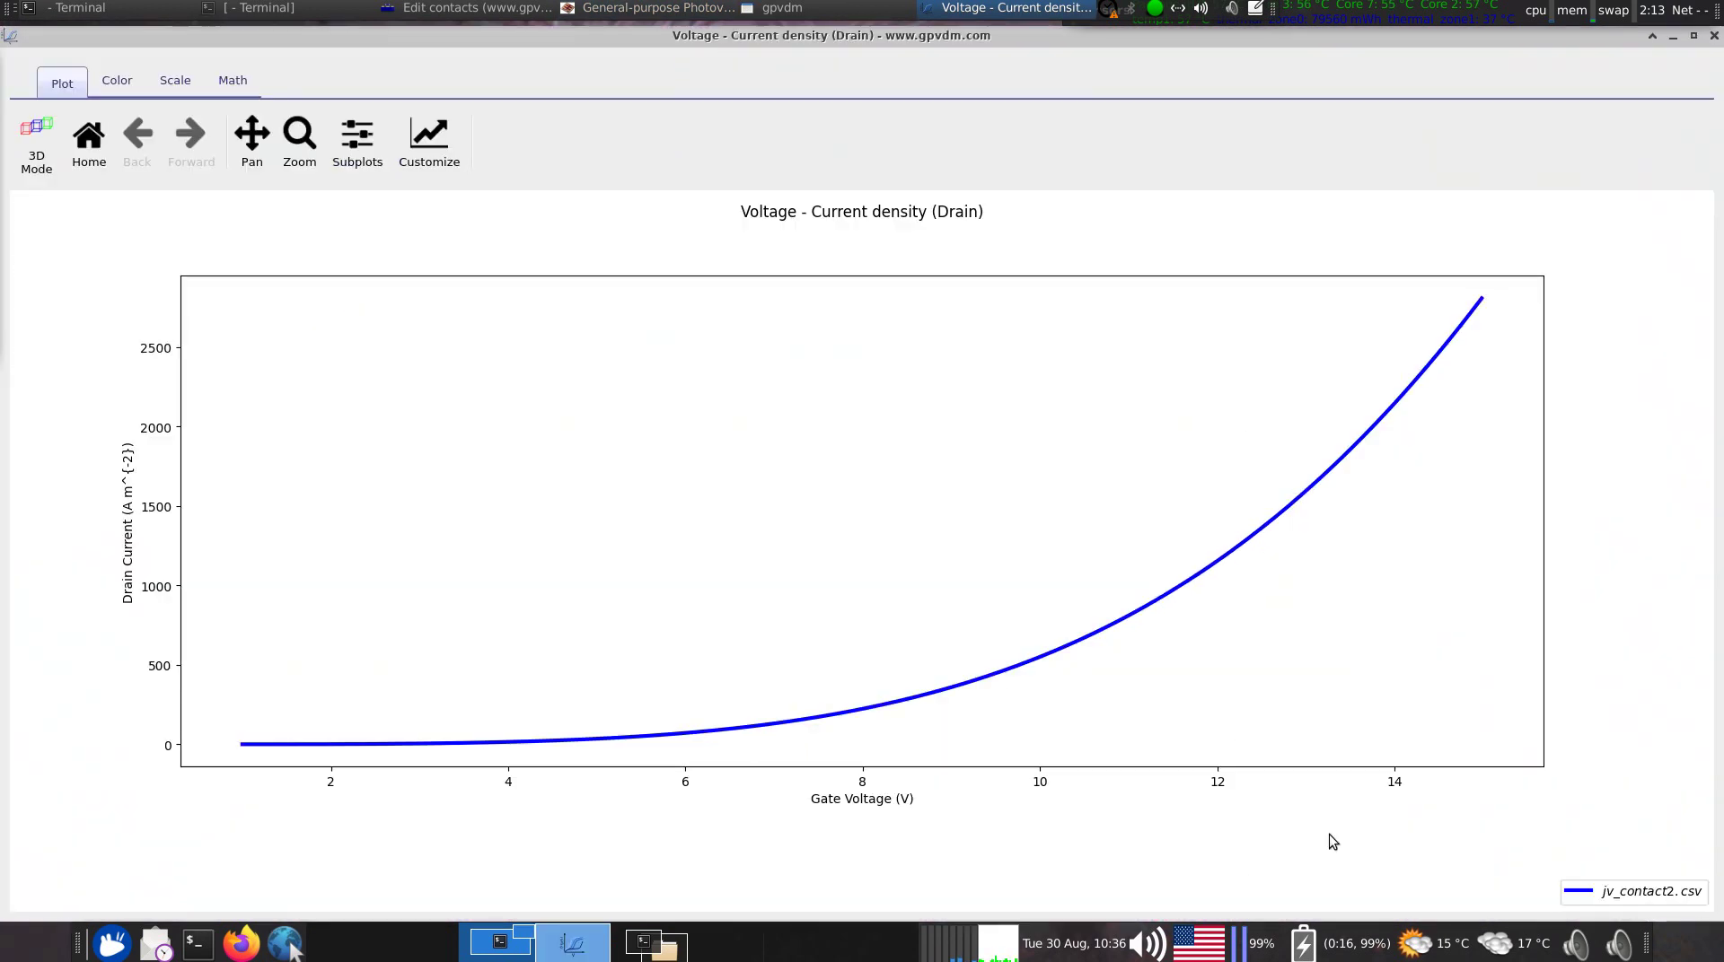
{"action": "left_click", "coordinate": [1713, 36]}
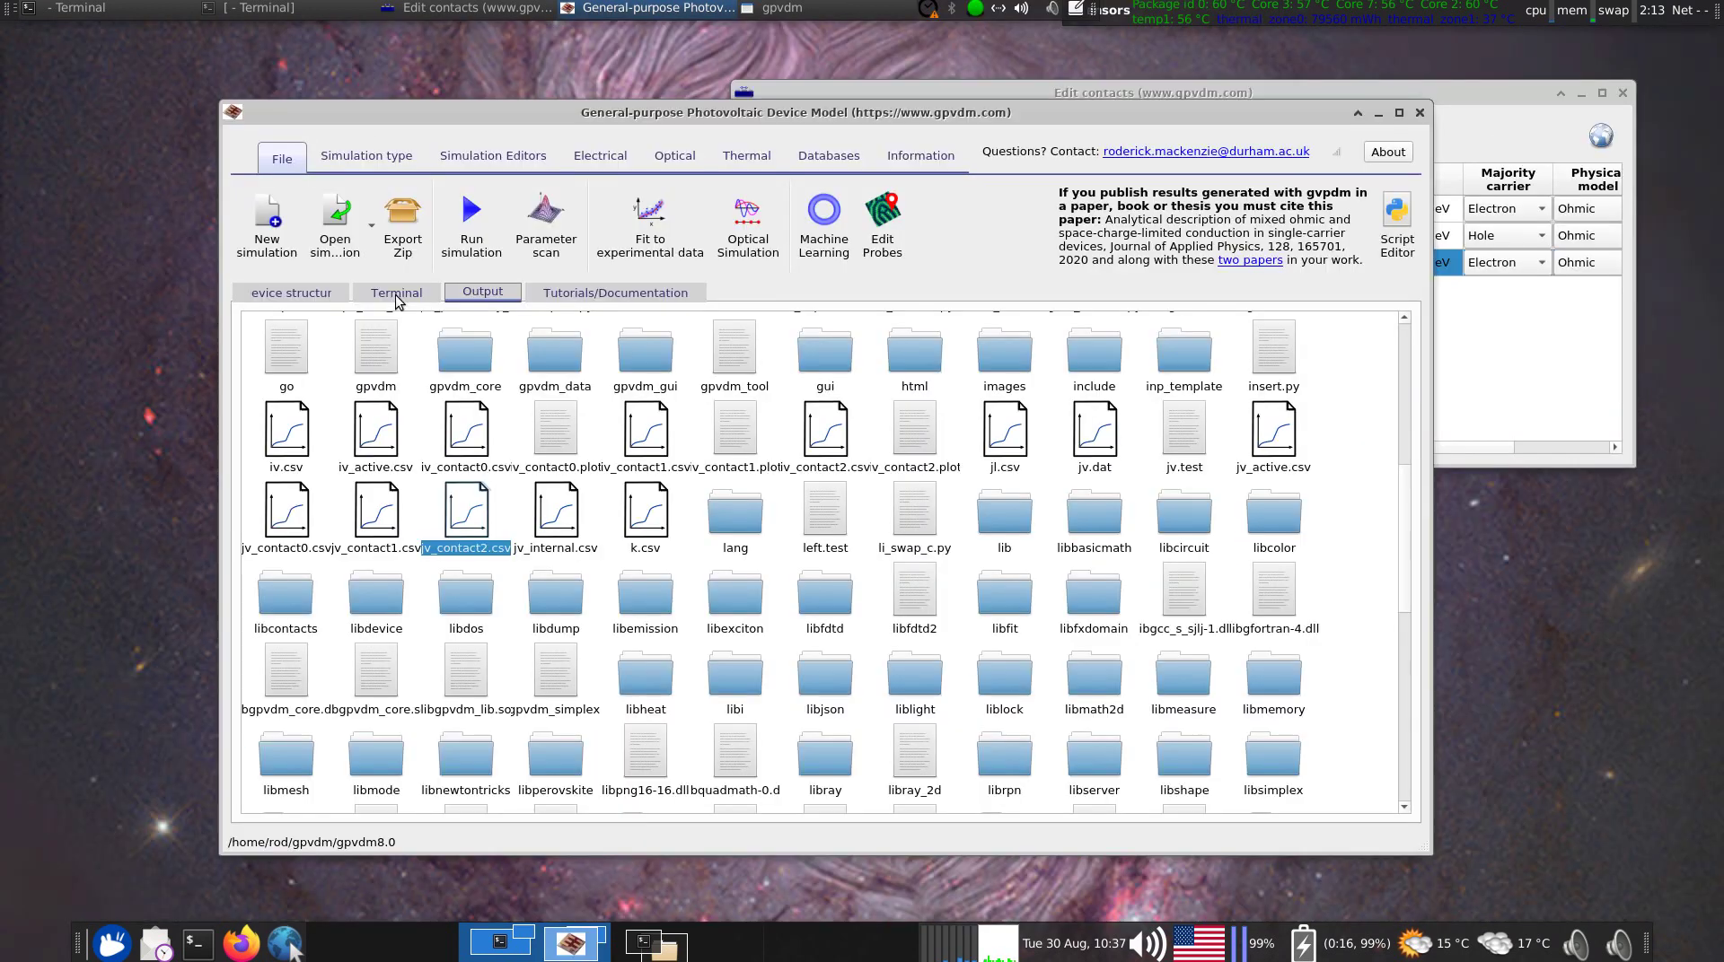
{"action": "left_click", "coordinate": [395, 294]}
- Show the 3-D OFET structure, review the Source, Gate and Drain contacts, then close the editor
{"action": "left_click", "coordinate": [315, 296]}
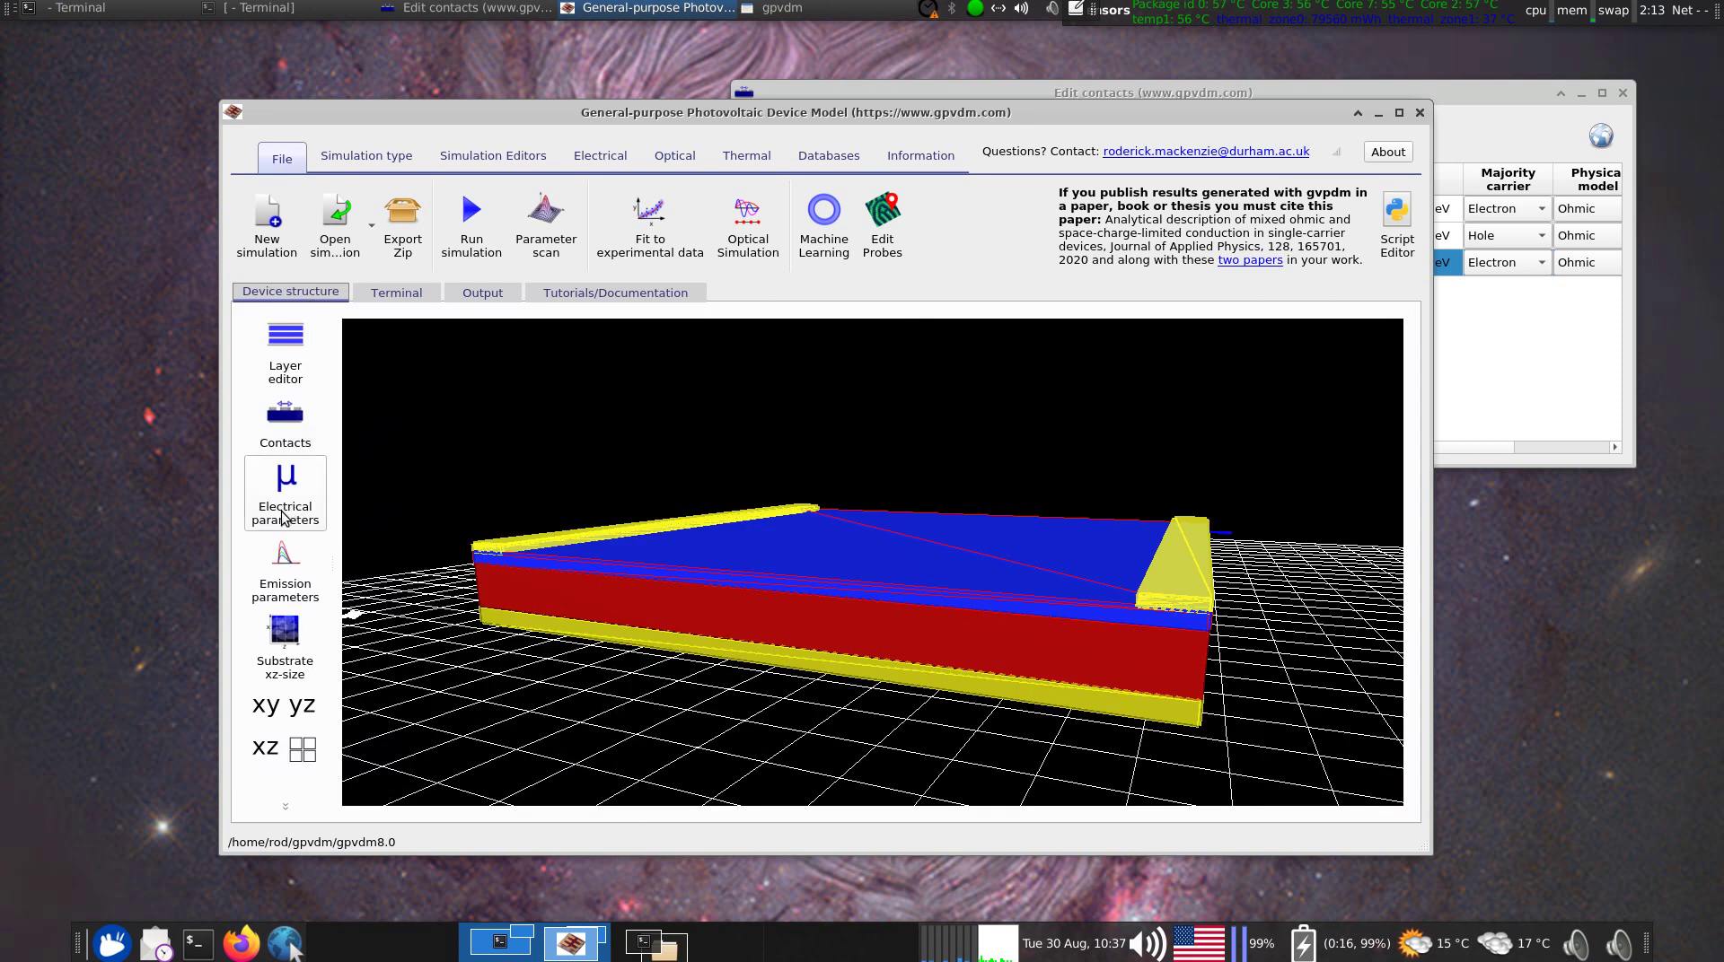
{"action": "left_click", "coordinate": [277, 424]}
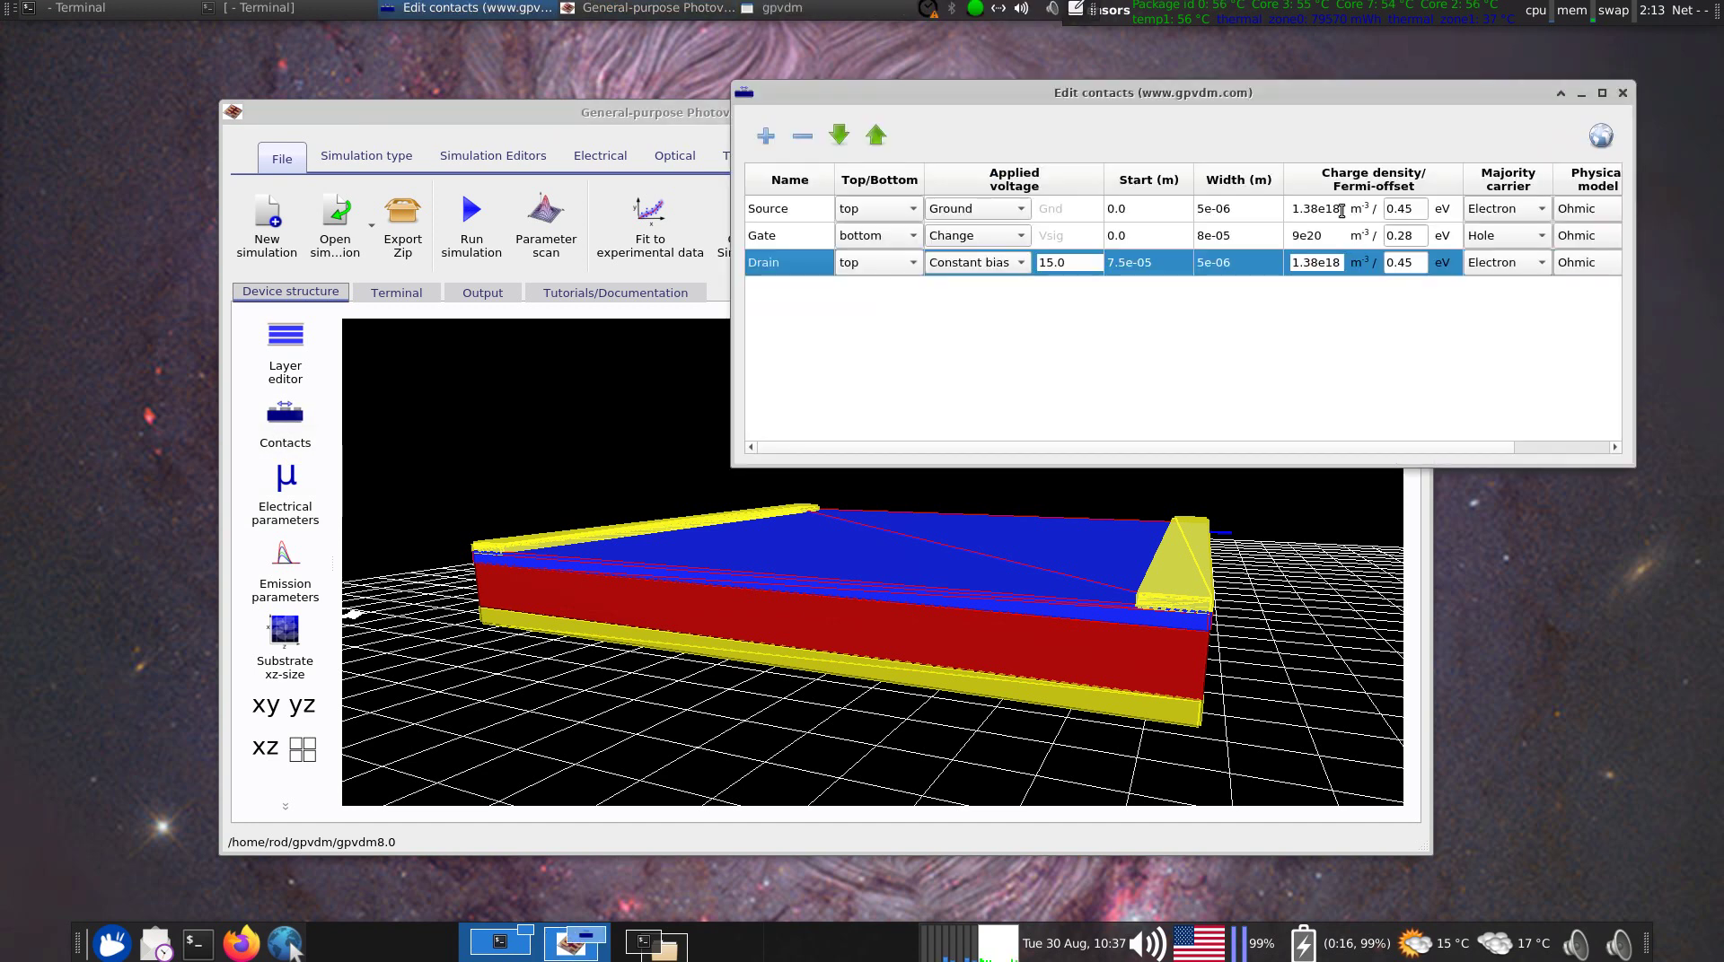
{"action": "double_click", "coordinate": [1341, 210]}
{"action": "left_click", "coordinate": [1621, 93]}
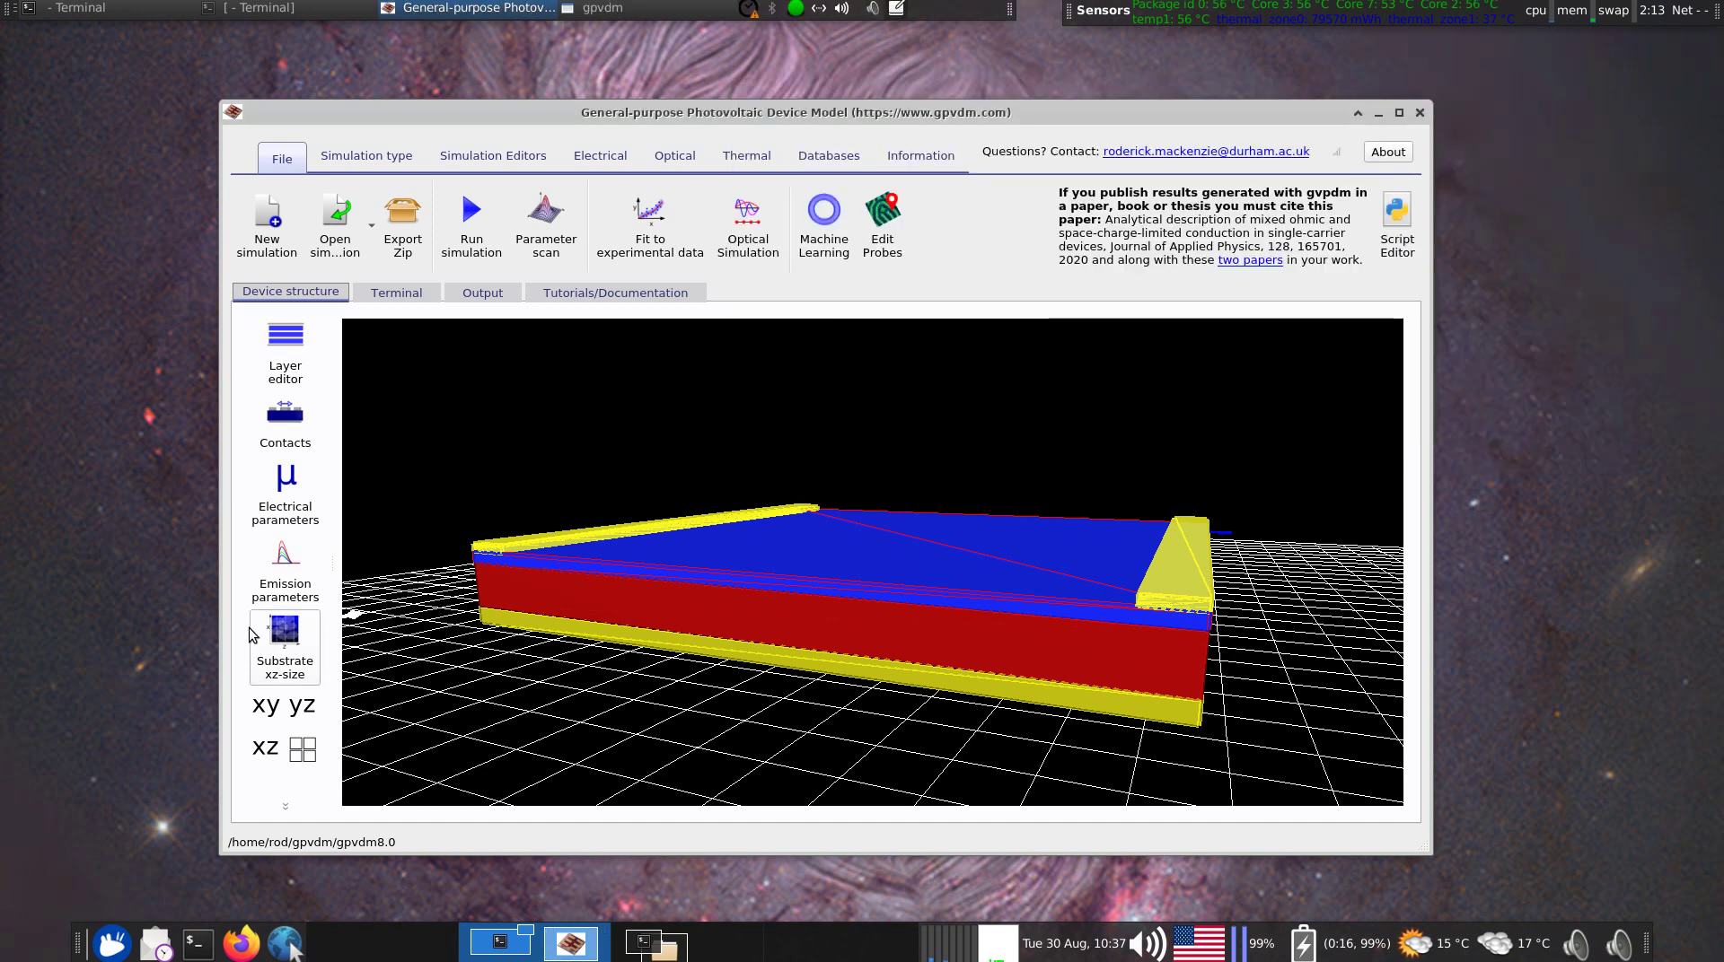
- Open the electrical parameter editor and position it beside the device view
{"action": "left_click", "coordinate": [282, 510]}
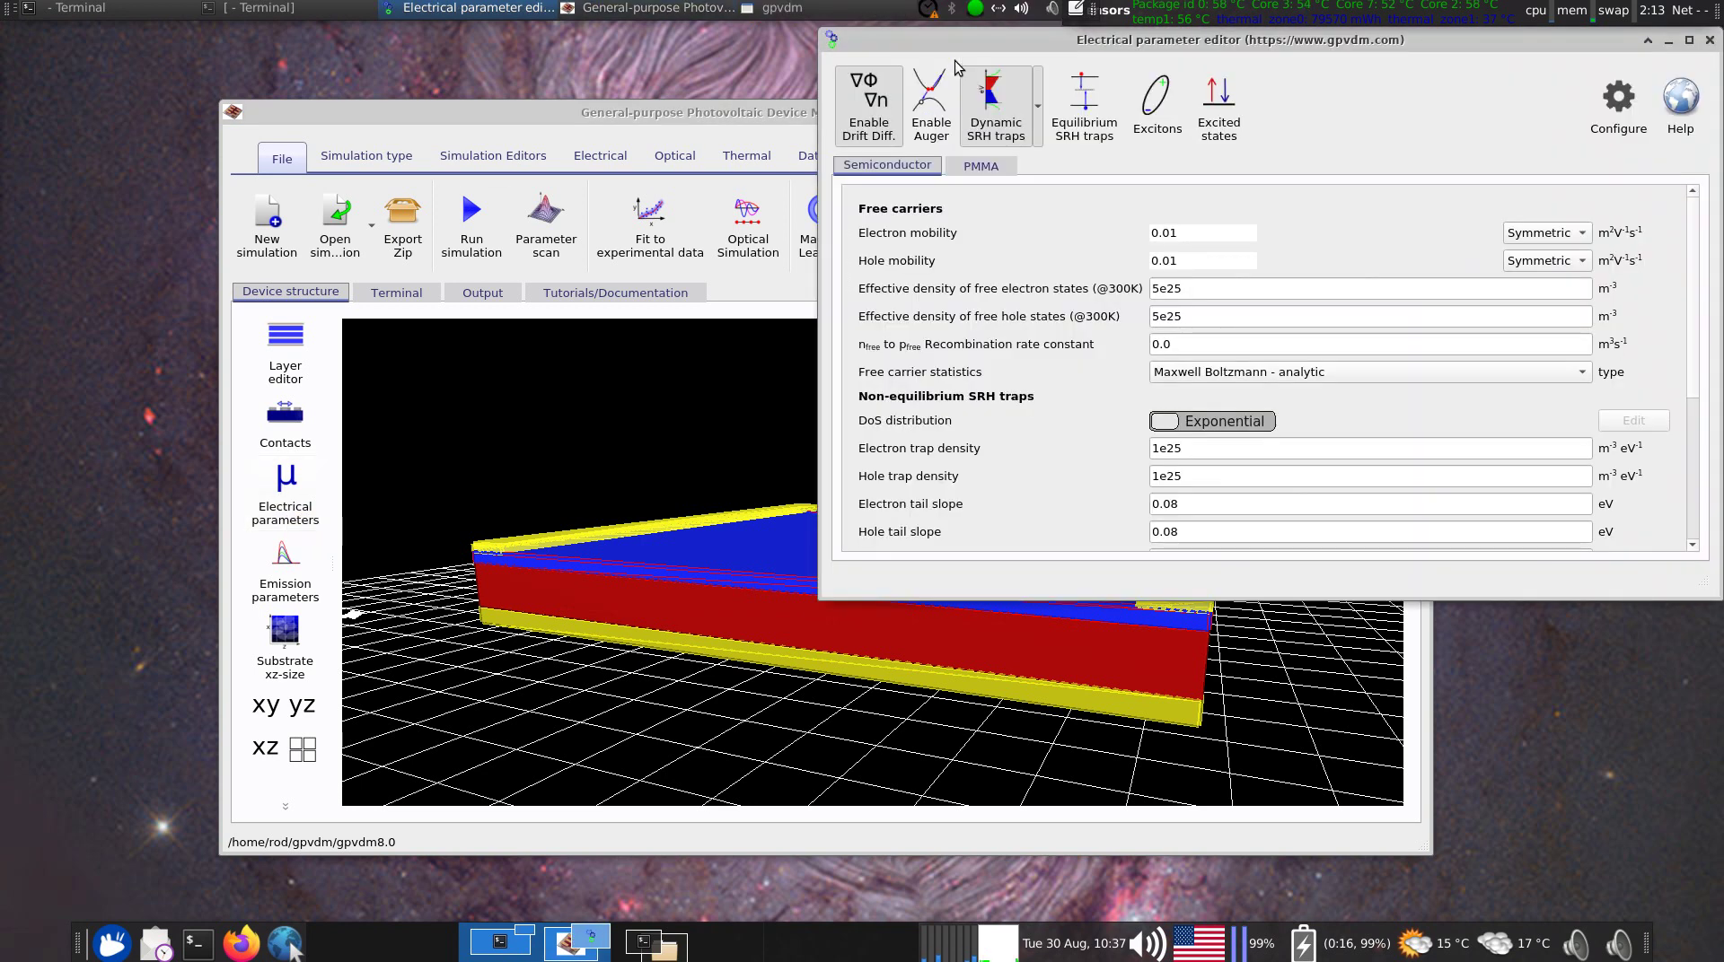
{"action": "left_click_drag", "start_coordinate": [974, 48], "coordinate": [582, 122]}
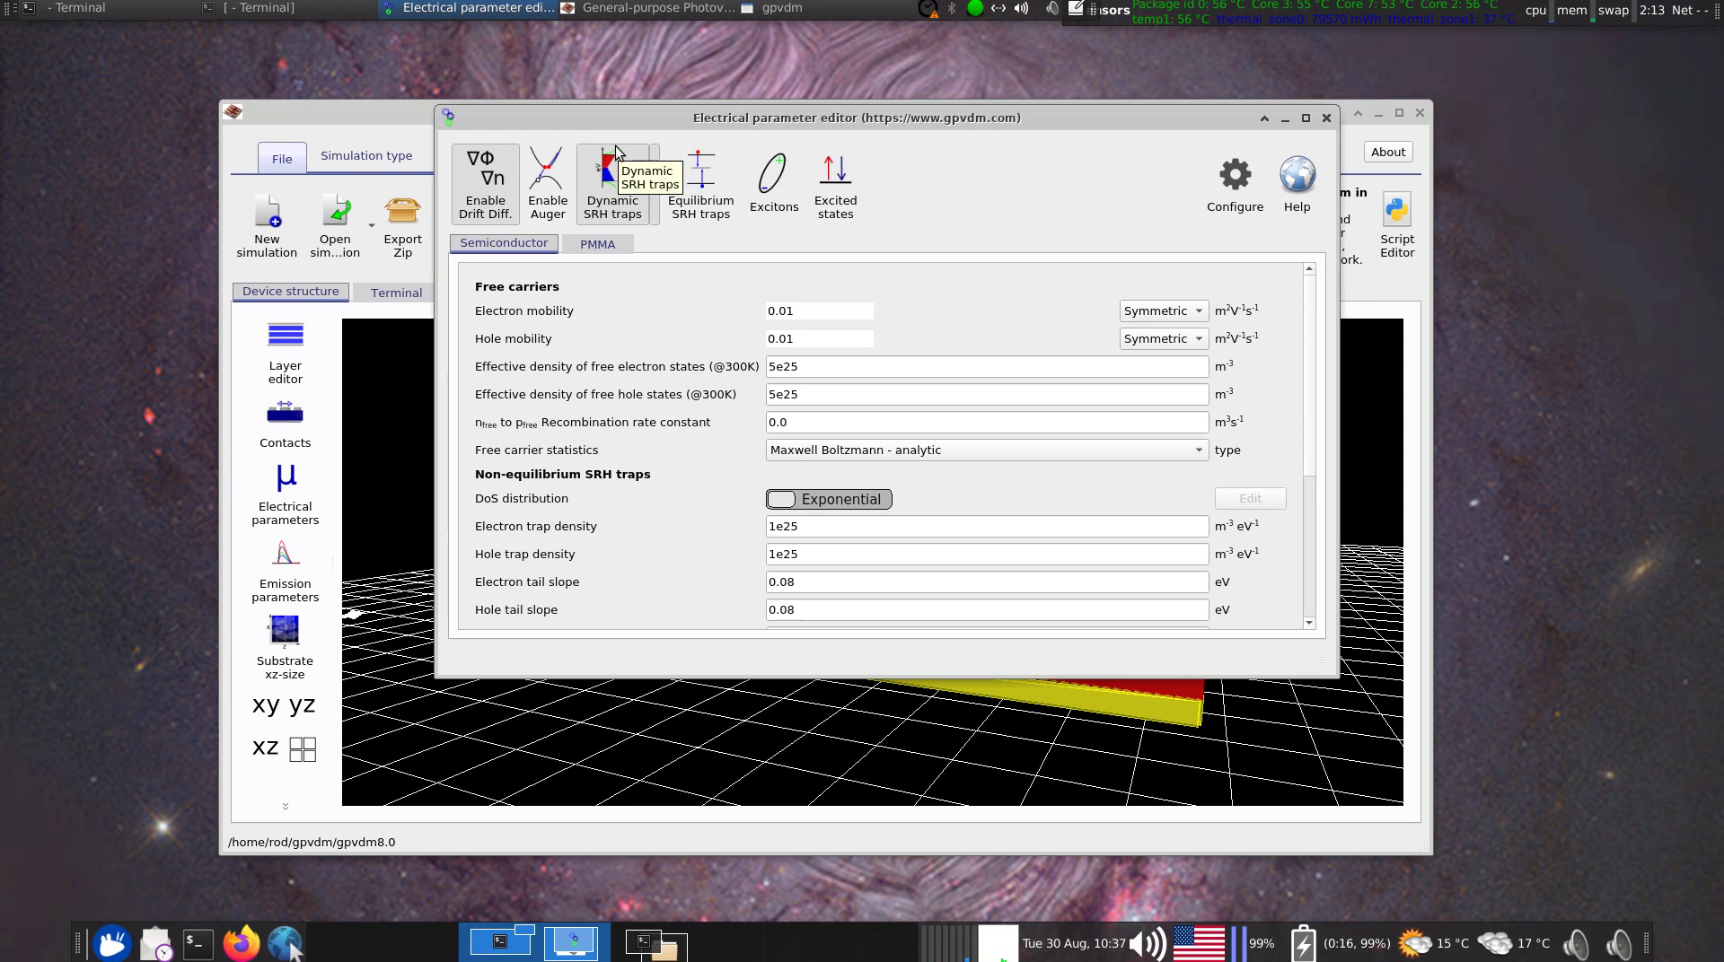
{"action": "left_click_drag", "start_coordinate": [629, 122], "coordinate": [619, 111]}
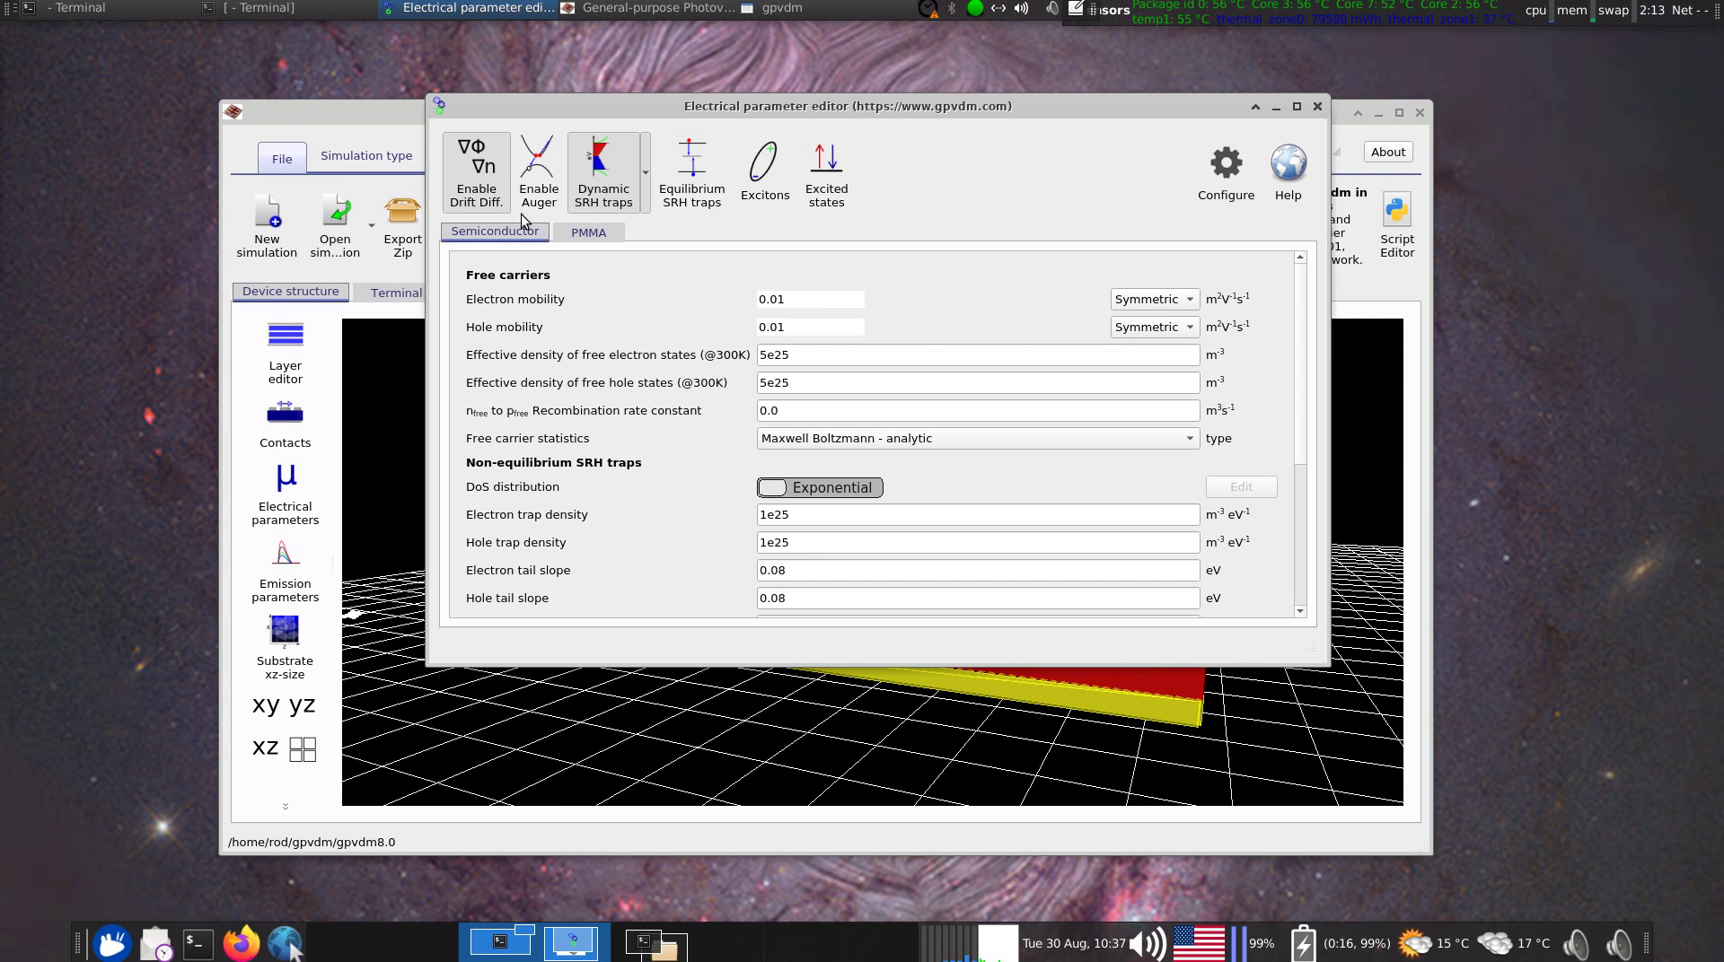
{"action": "left_click_drag", "start_coordinate": [553, 113], "coordinate": [931, 76]}
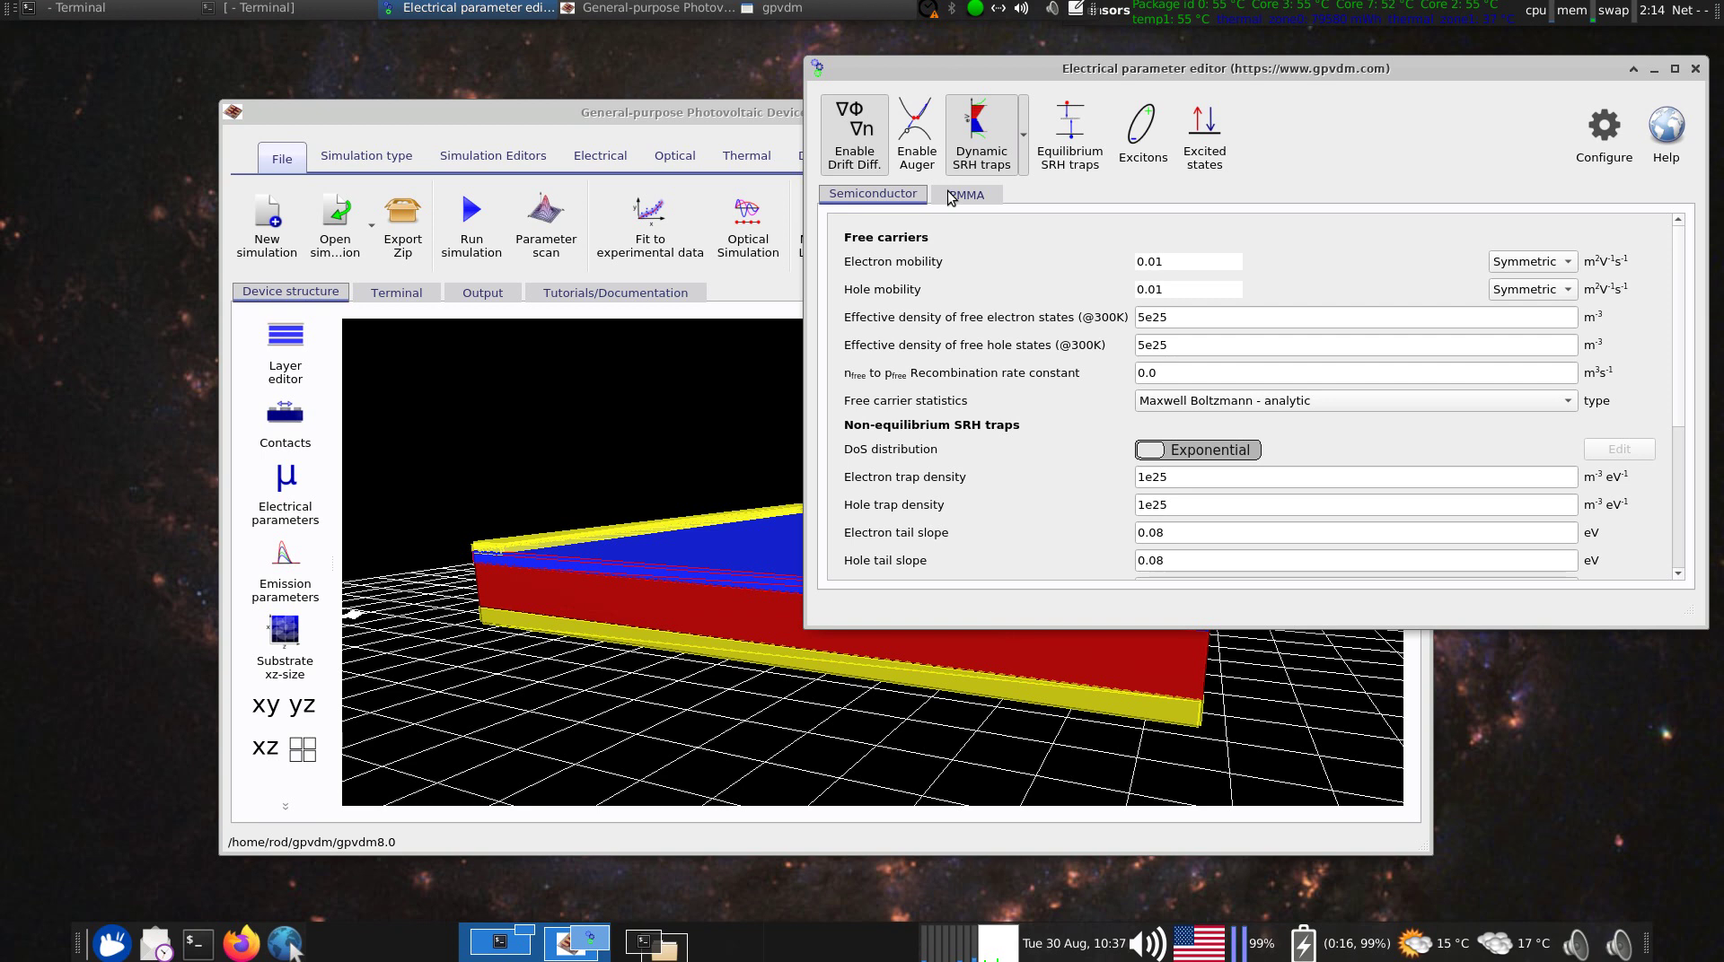
{"action": "left_click_drag", "start_coordinate": [958, 74], "coordinate": [756, 73]}
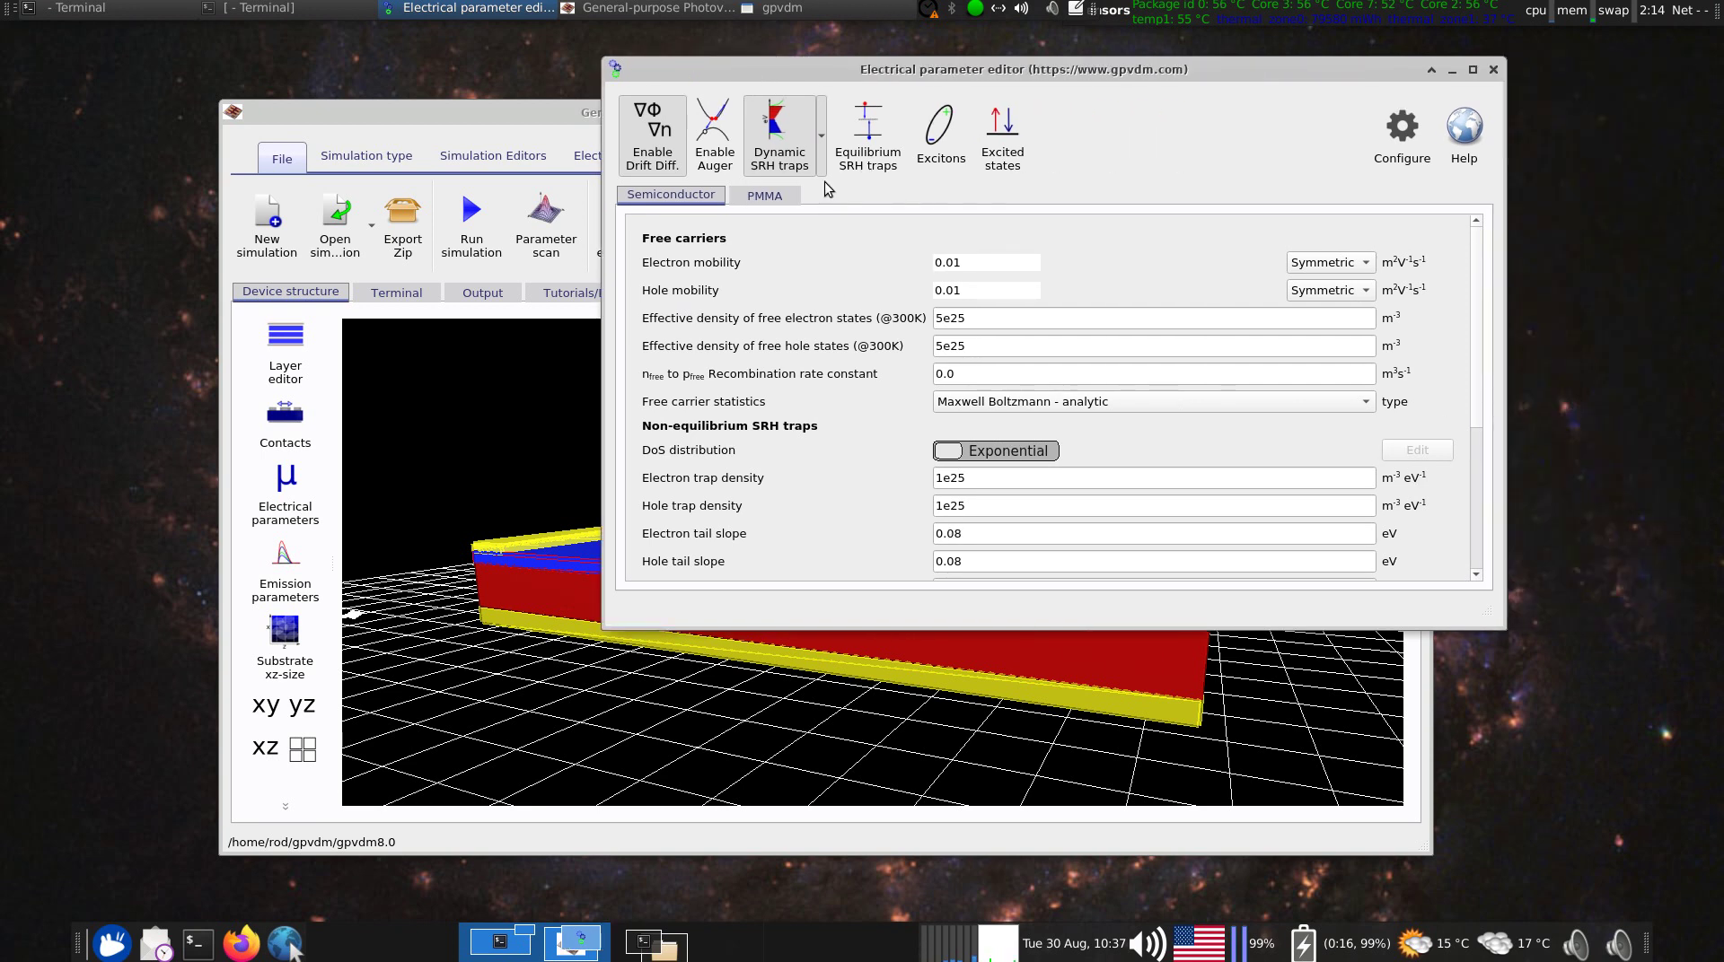
- Compare the PMMA and Semiconductor layer parameters, ending on the Semiconductor layer
{"action": "left_click", "coordinate": [745, 198]}
{"action": "left_click", "coordinate": [632, 198]}
{"action": "left_click", "coordinate": [743, 200]}
{"action": "left_click", "coordinate": [634, 199]}
- Toggle dynamic SRH traps and drift-diffusion off and on, then show PMMA's Xi 1.6, Eg 2.4, permittivity 2.0
{"action": "left_click", "coordinate": [761, 123]}
{"action": "left_click", "coordinate": [651, 134]}
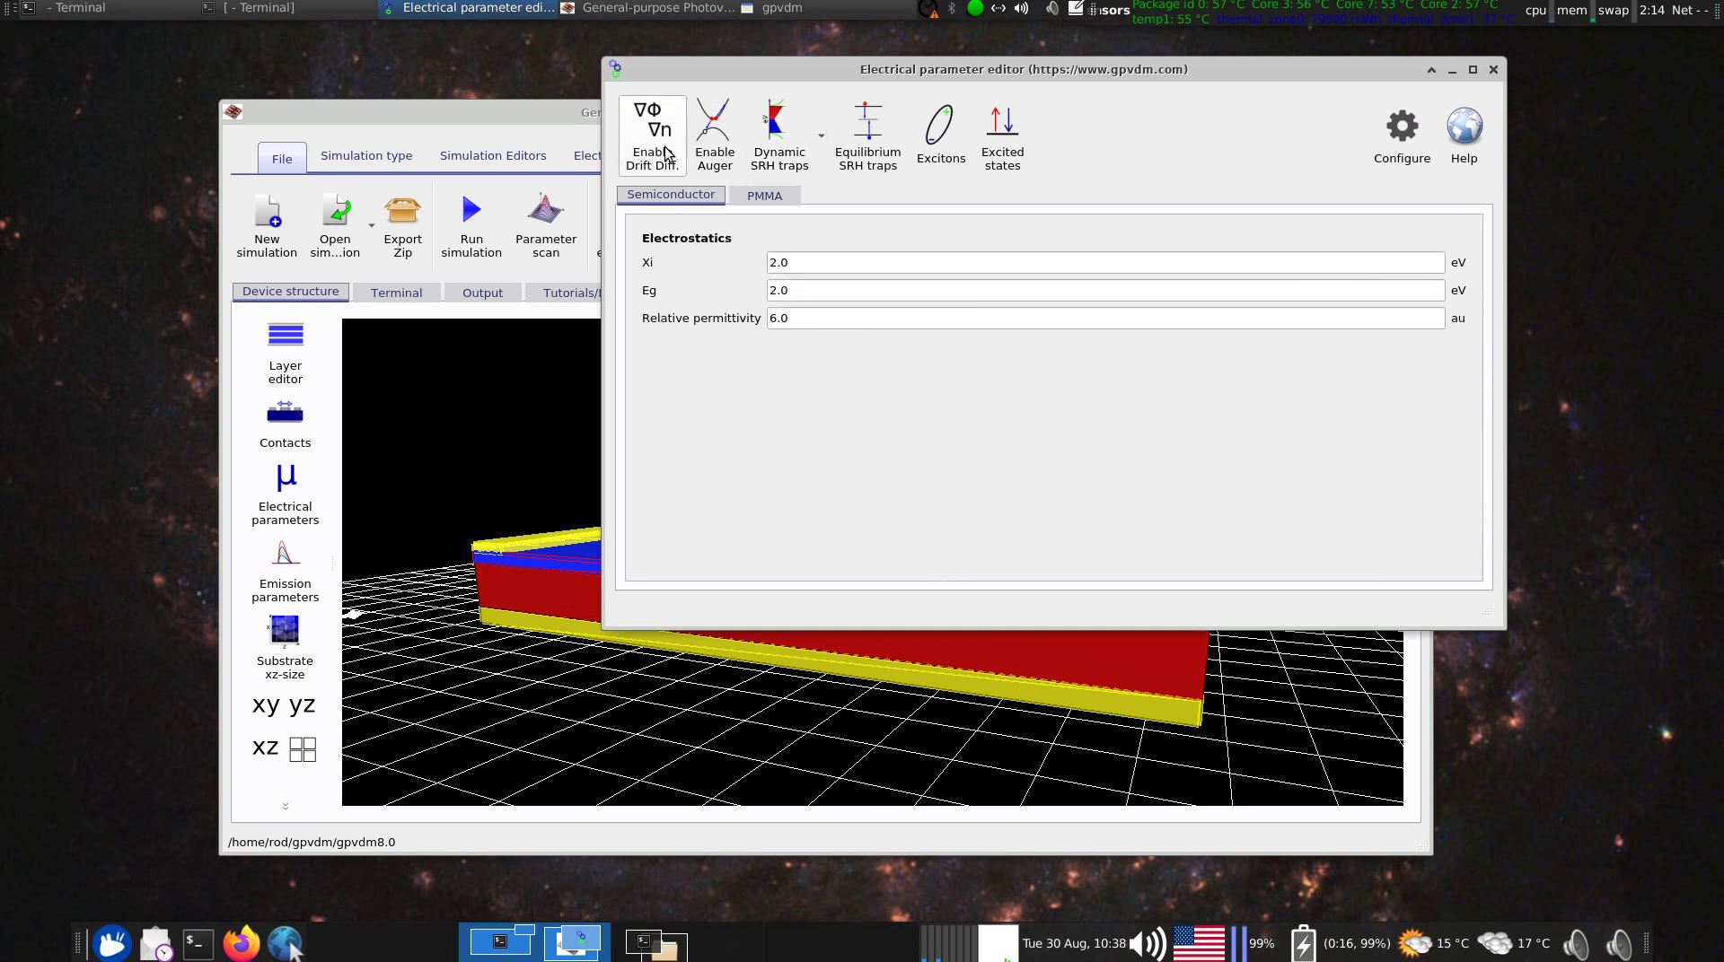
{"action": "left_click", "coordinate": [653, 154]}
{"action": "left_click", "coordinate": [763, 144]}
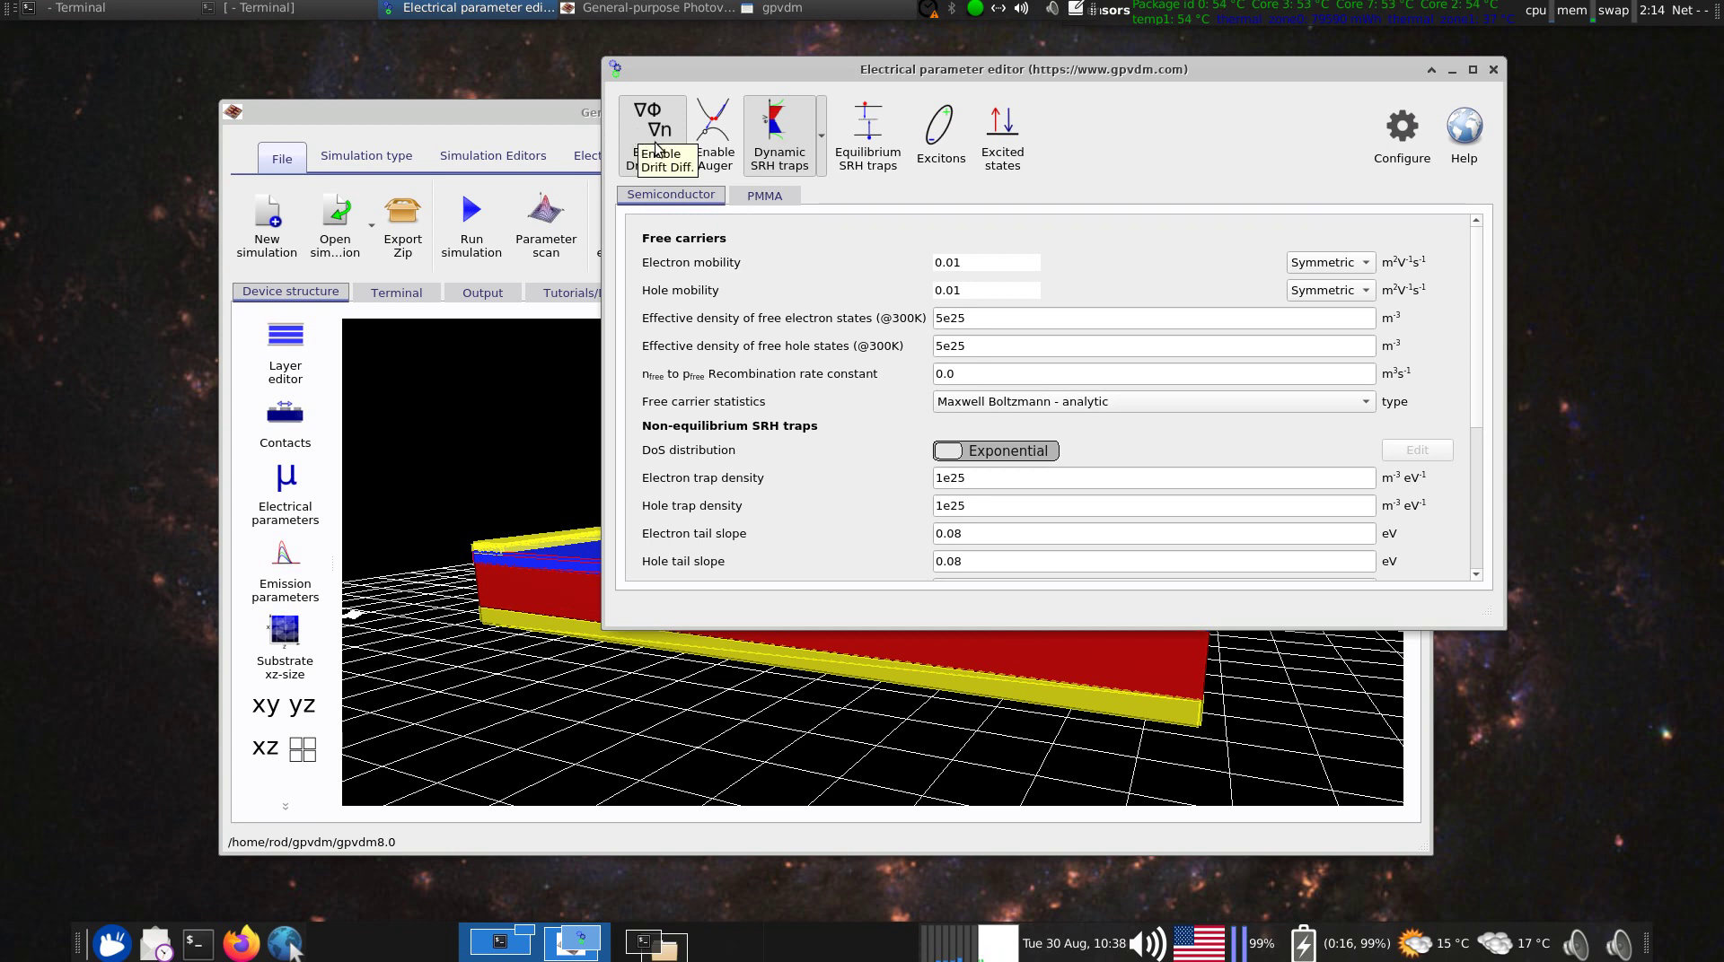
{"action": "left_click", "coordinate": [788, 199]}
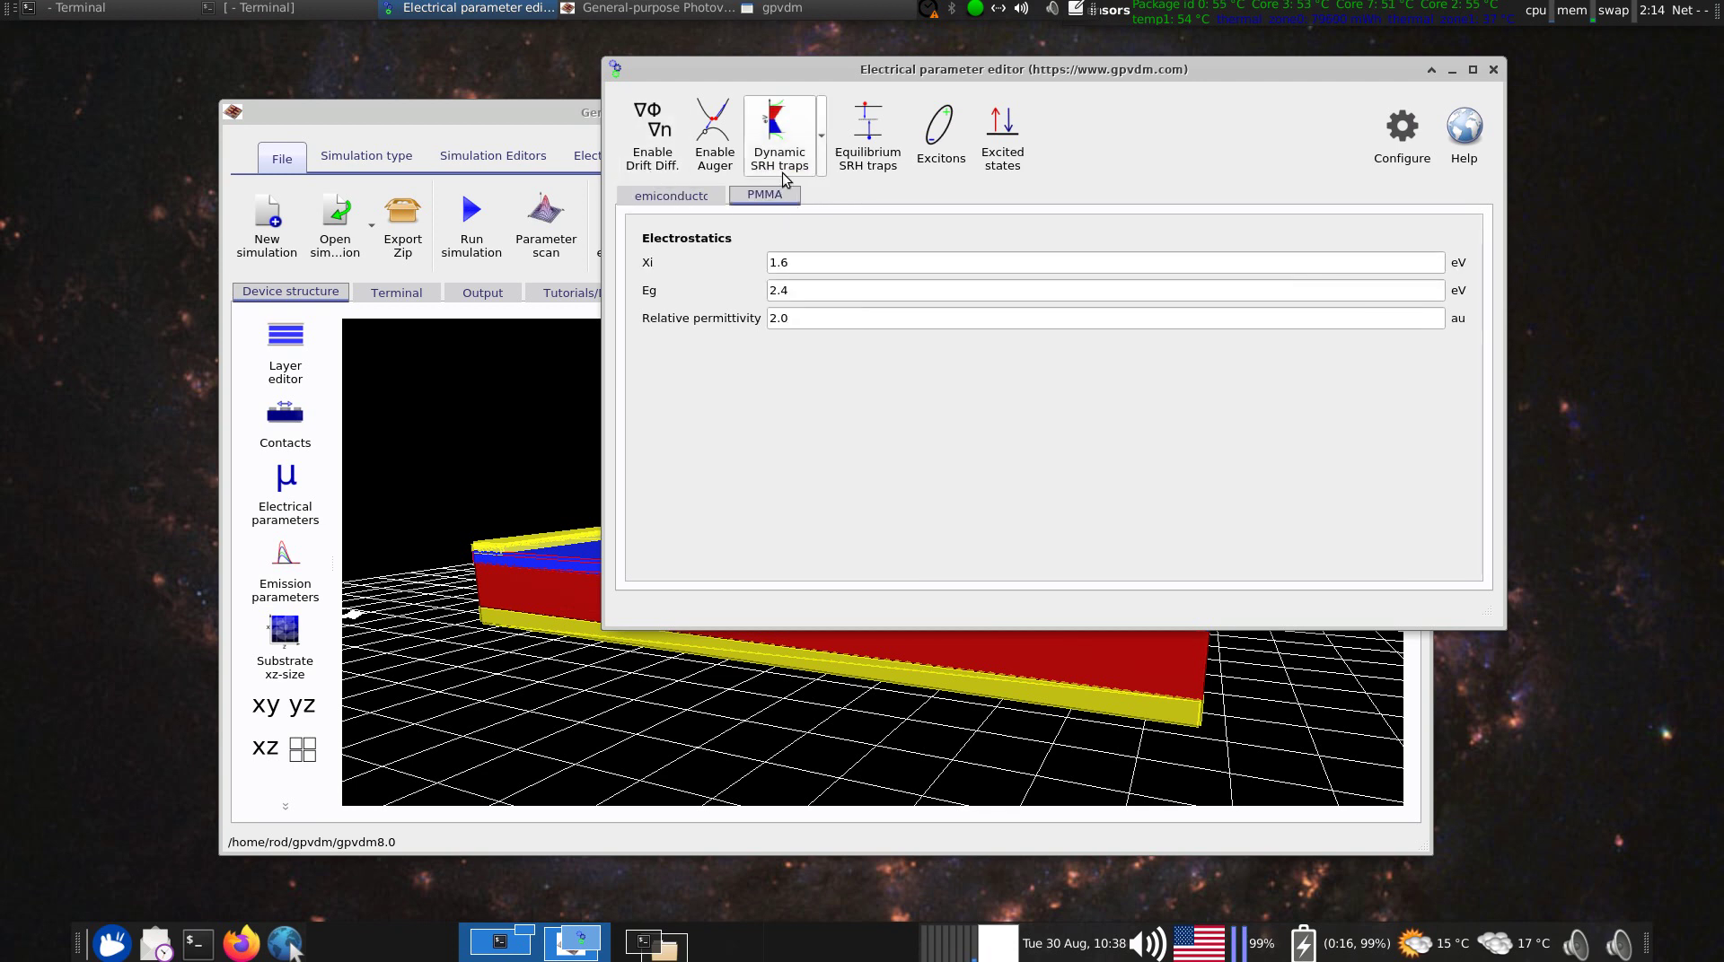
{"action": "left_click_drag", "start_coordinate": [788, 70], "coordinate": [950, 80]}
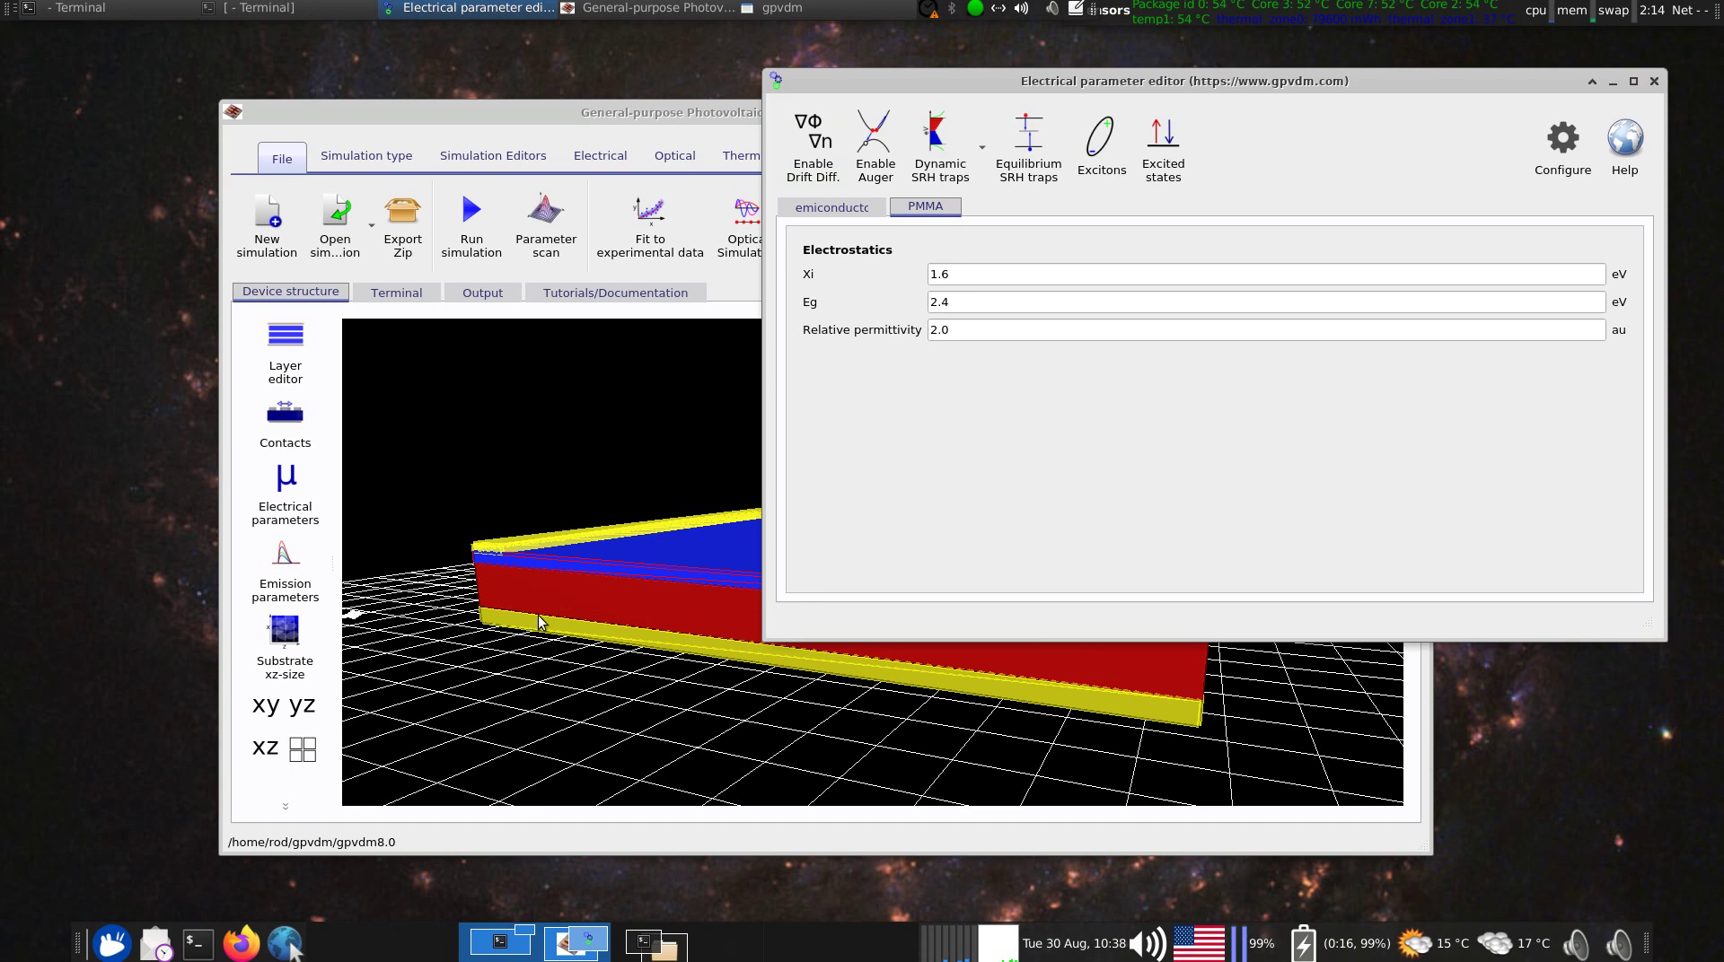
- Bring the electrical parameter editor back in front of the main gpvdm window
{"action": "left_click", "coordinate": [637, 594]}
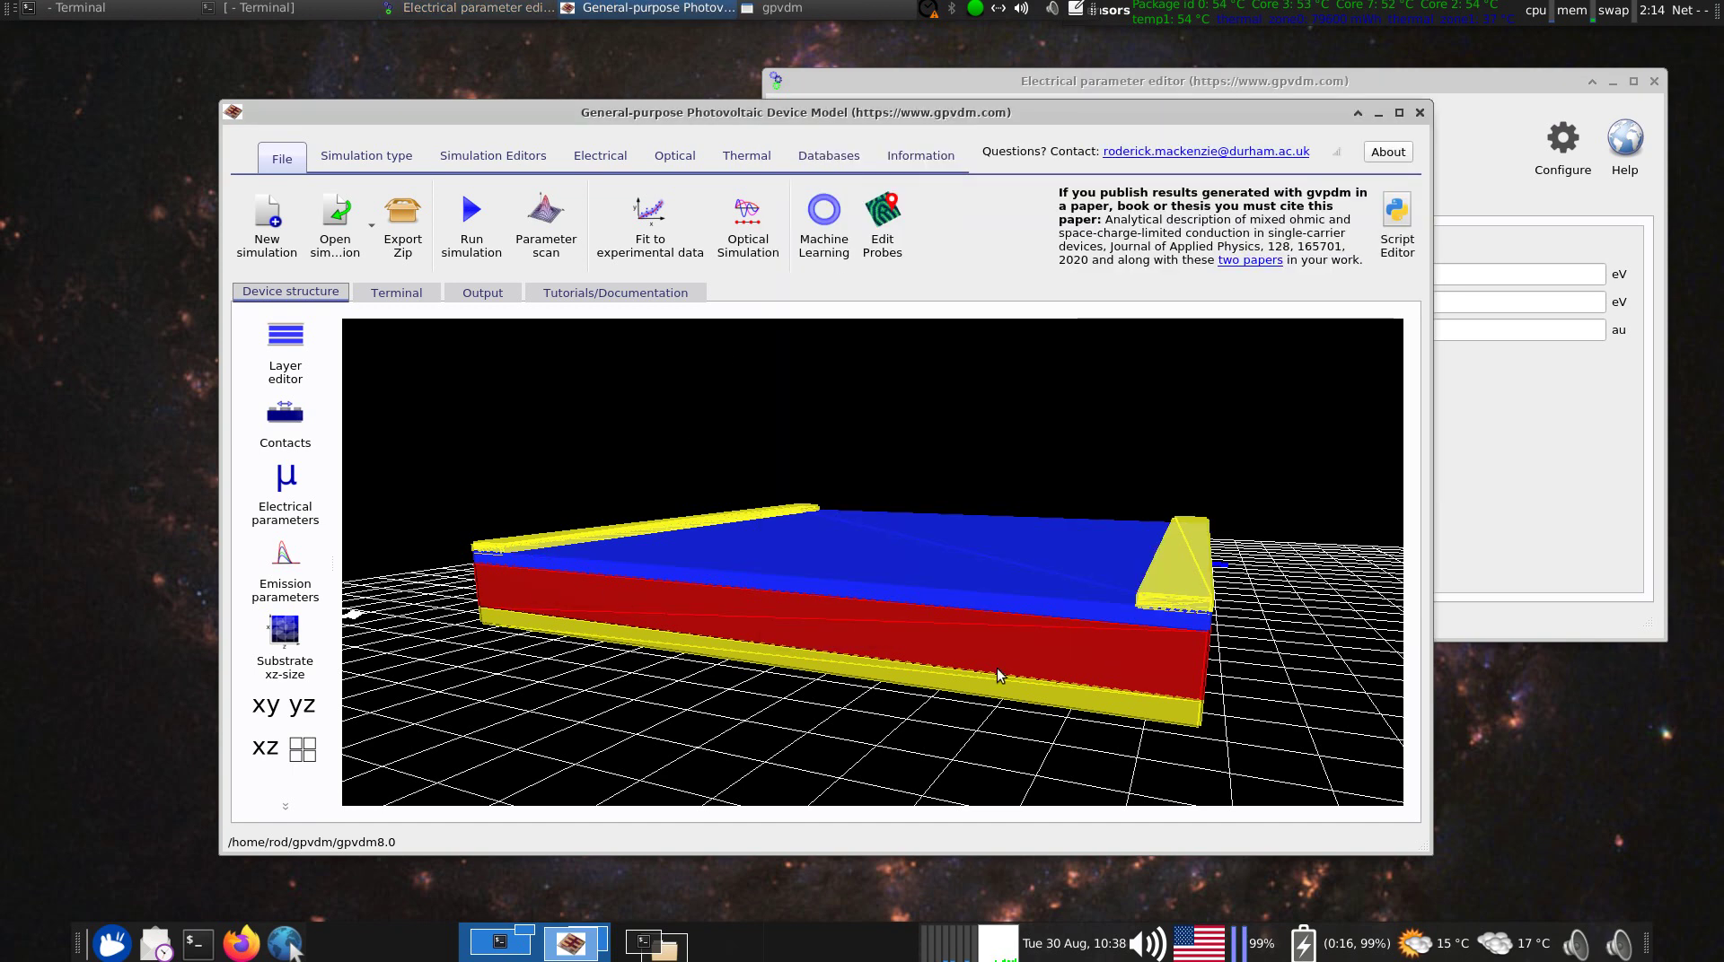
{"action": "left_click_drag", "start_coordinate": [1275, 88], "coordinate": [1195, 83]}
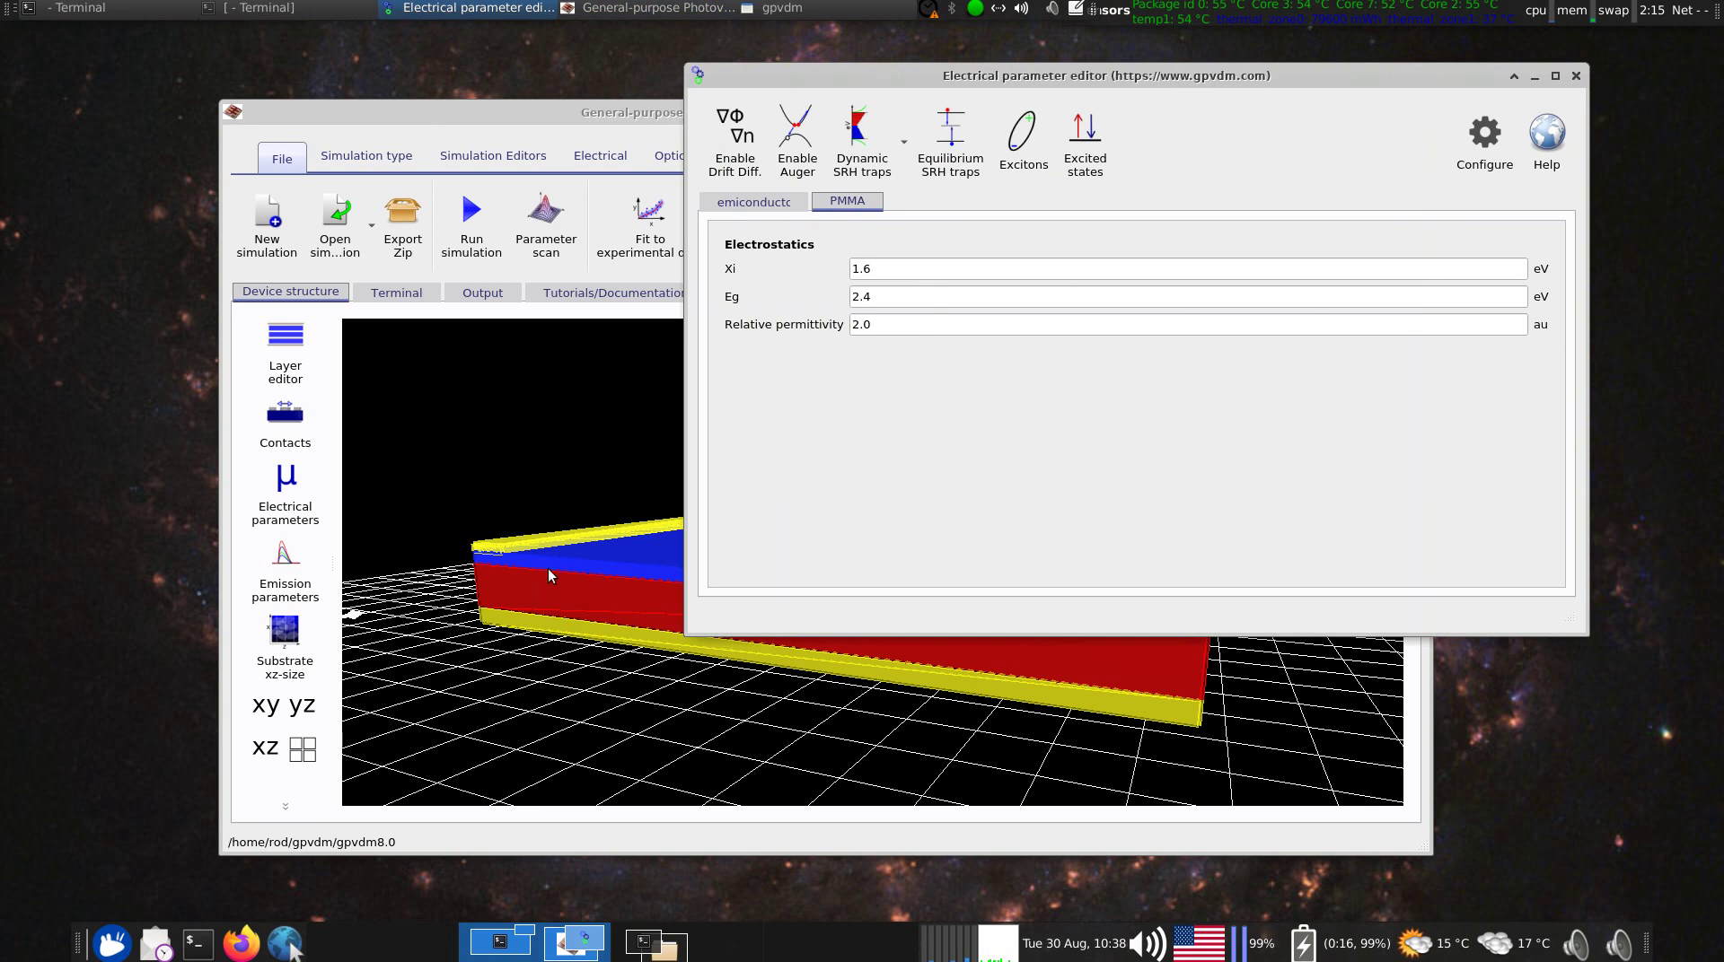
{"action": "left_click", "coordinate": [559, 602]}
{"action": "scroll", "coordinate": [552, 592], "scroll_direction": "up", "scroll_amount": 3}
{"action": "left_click_drag", "start_coordinate": [843, 72], "coordinate": [825, 73]}
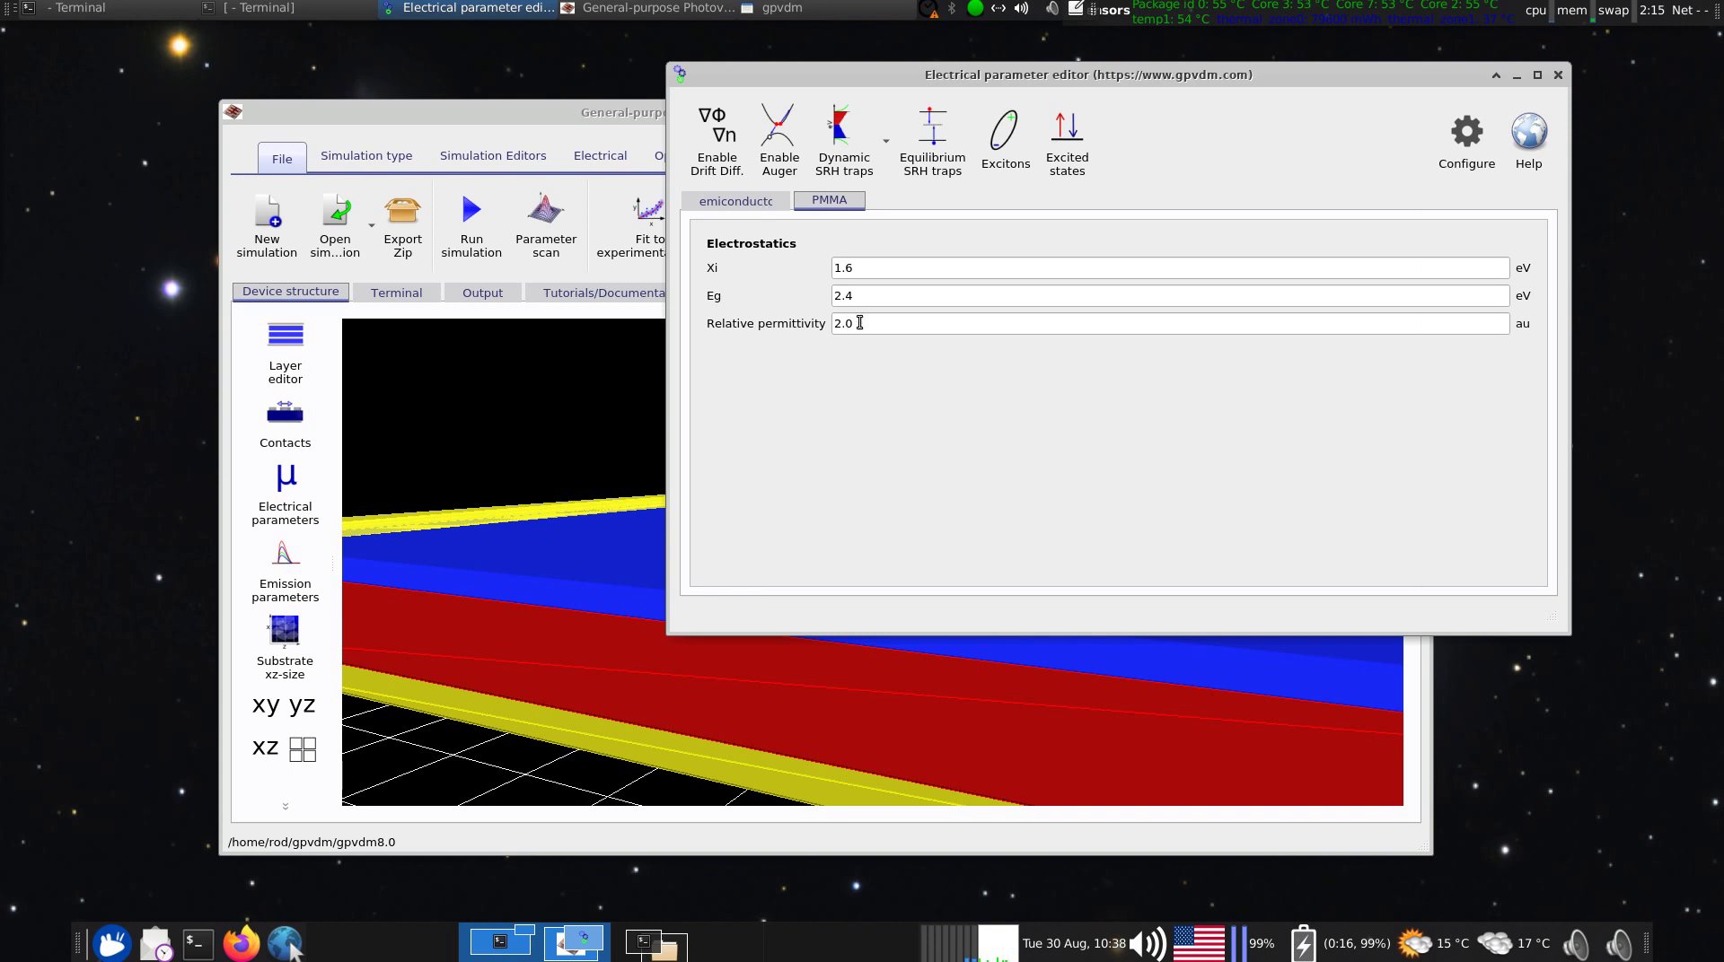
- Check the PMMA relative permittivity of 2.0, then return to the Semiconductor layer
{"action": "double_click", "coordinate": [859, 323]}
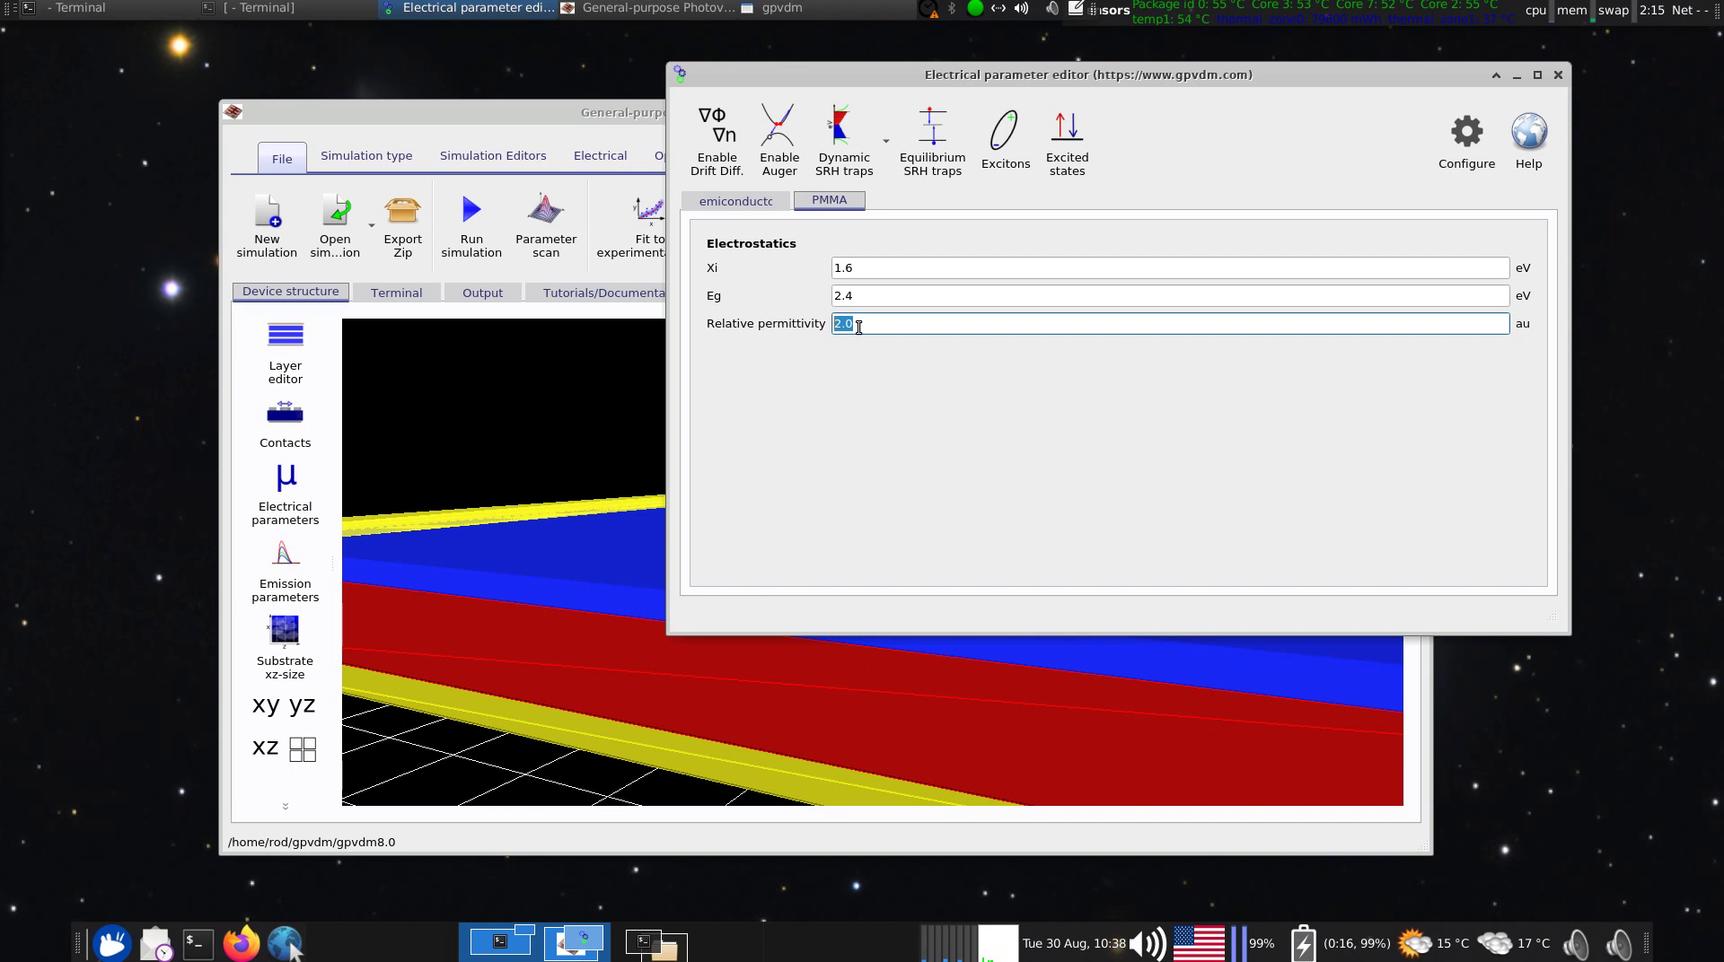
{"action": "left_click_drag", "start_coordinate": [859, 327], "coordinate": [843, 324]}
{"action": "left_click", "coordinate": [894, 321]}
{"action": "double_click", "coordinate": [942, 323]}
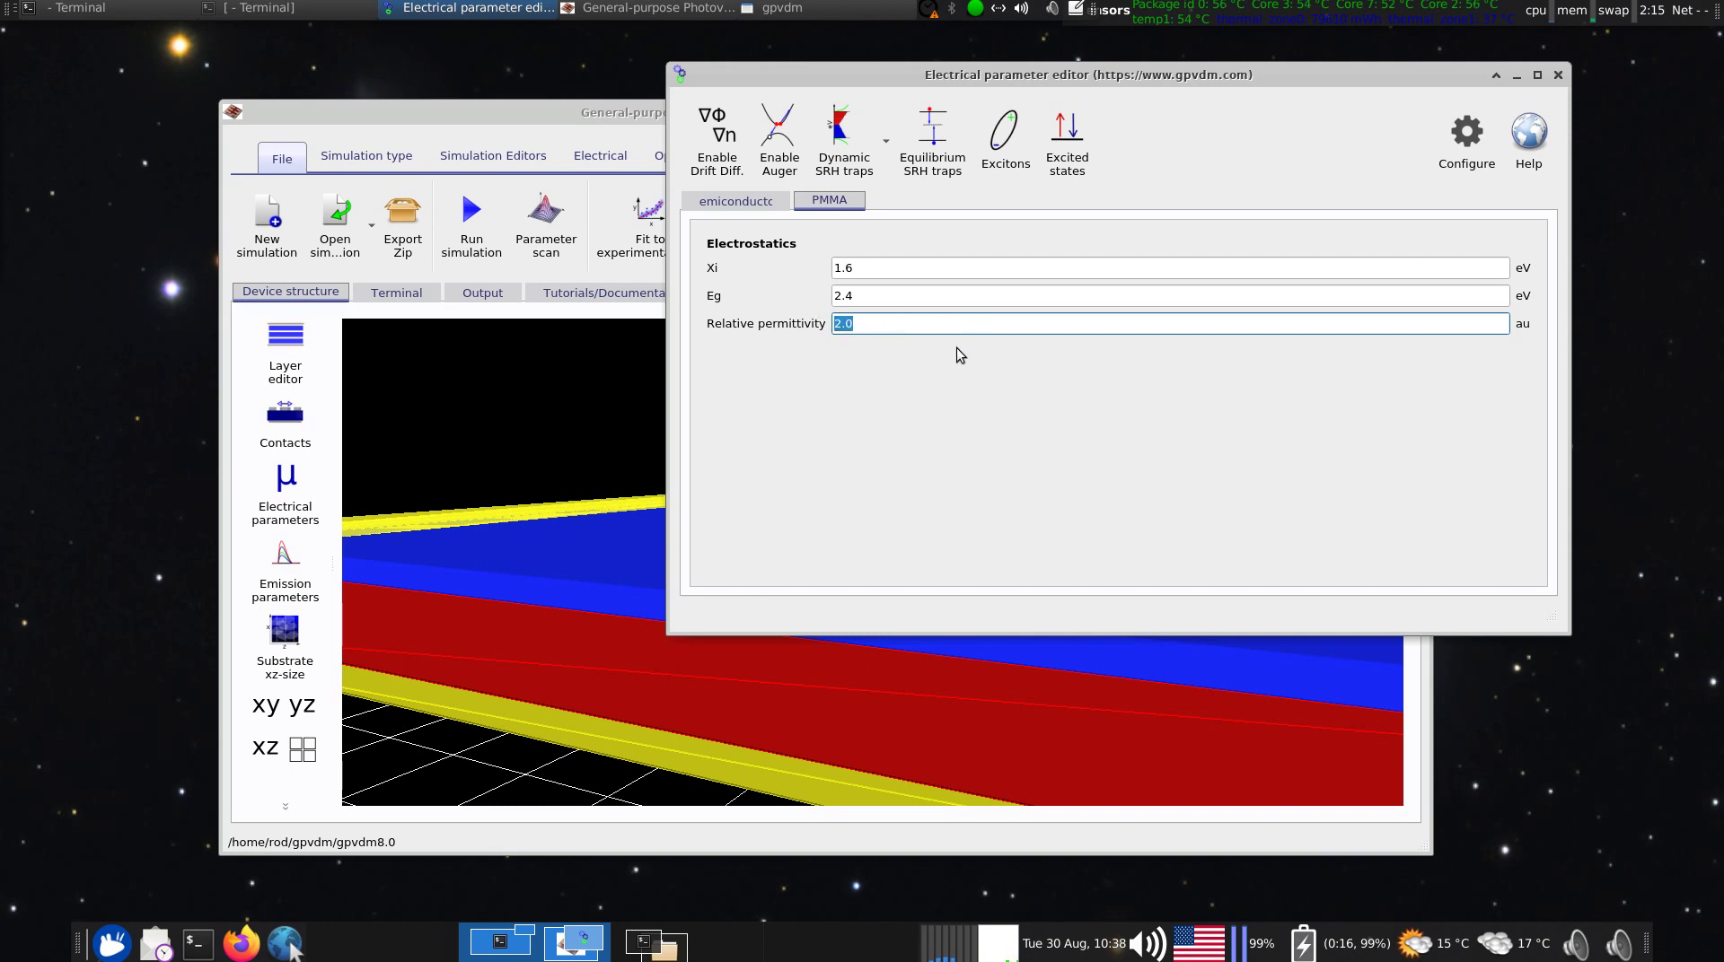
{"action": "left_click", "coordinate": [706, 203]}
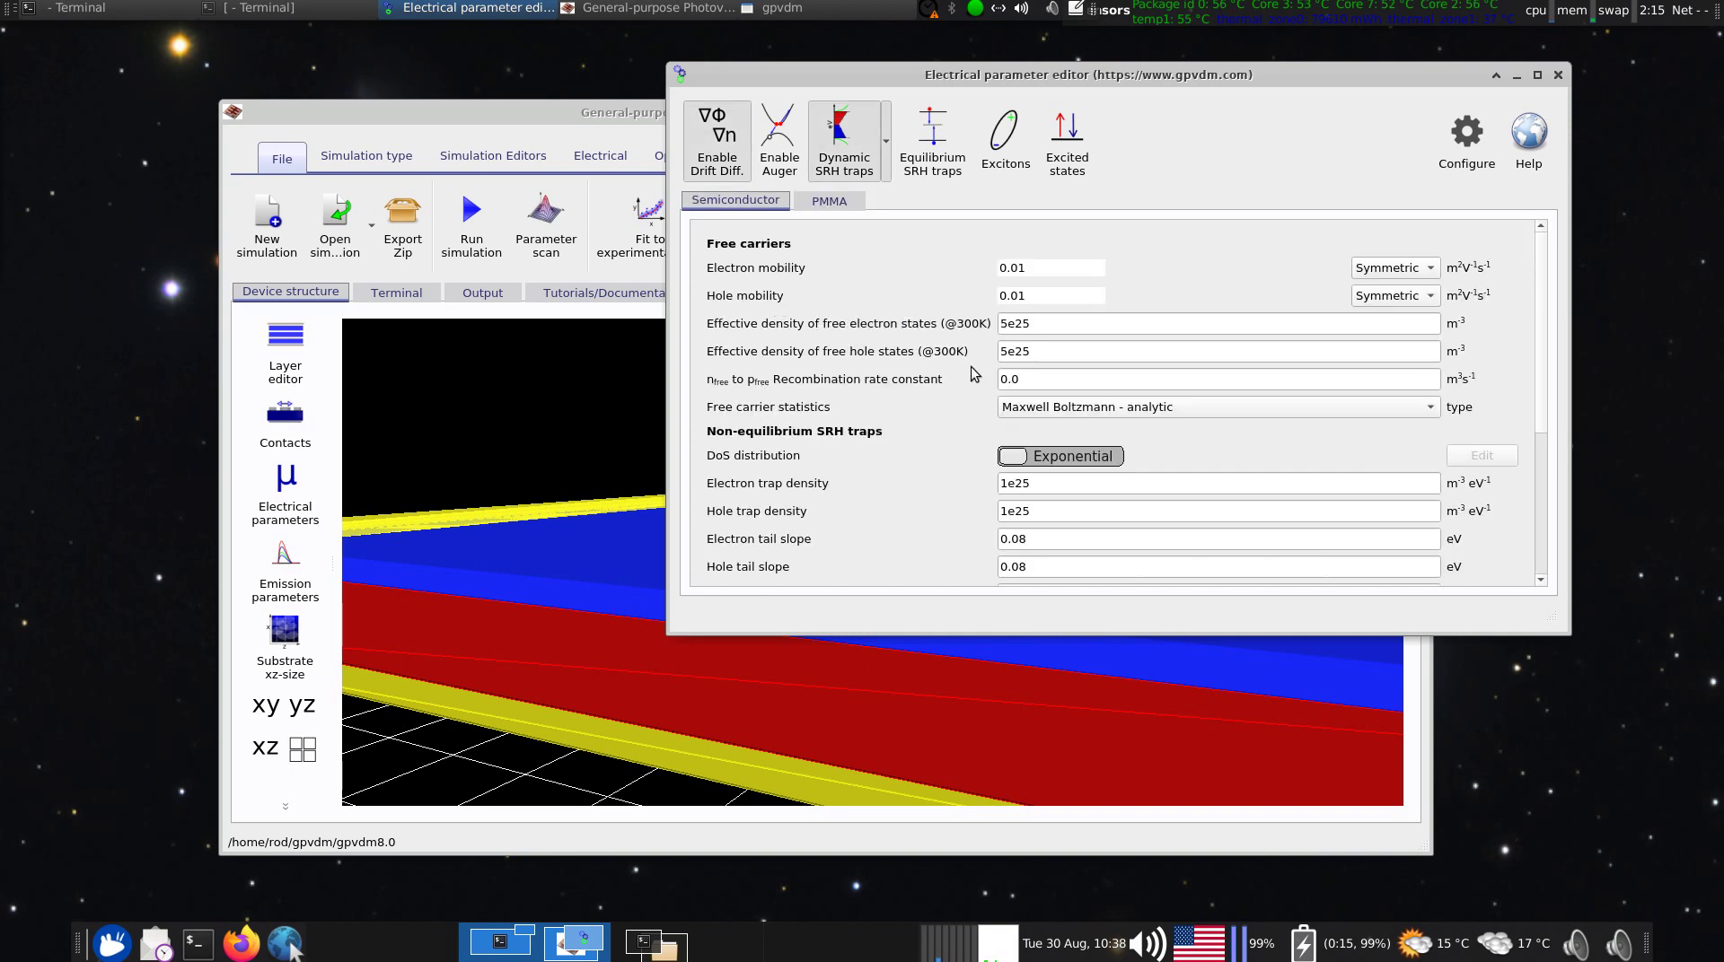
- Disable dynamic SRH traps for the Semiconductor layer
{"action": "scroll", "coordinate": [939, 373], "scroll_direction": "down", "scroll_amount": 5}
{"action": "scroll", "coordinate": [867, 338], "scroll_direction": "up", "scroll_amount": 5}
{"action": "left_click", "coordinate": [828, 202]}
{"action": "left_click", "coordinate": [768, 205]}
{"action": "left_click", "coordinate": [848, 162]}
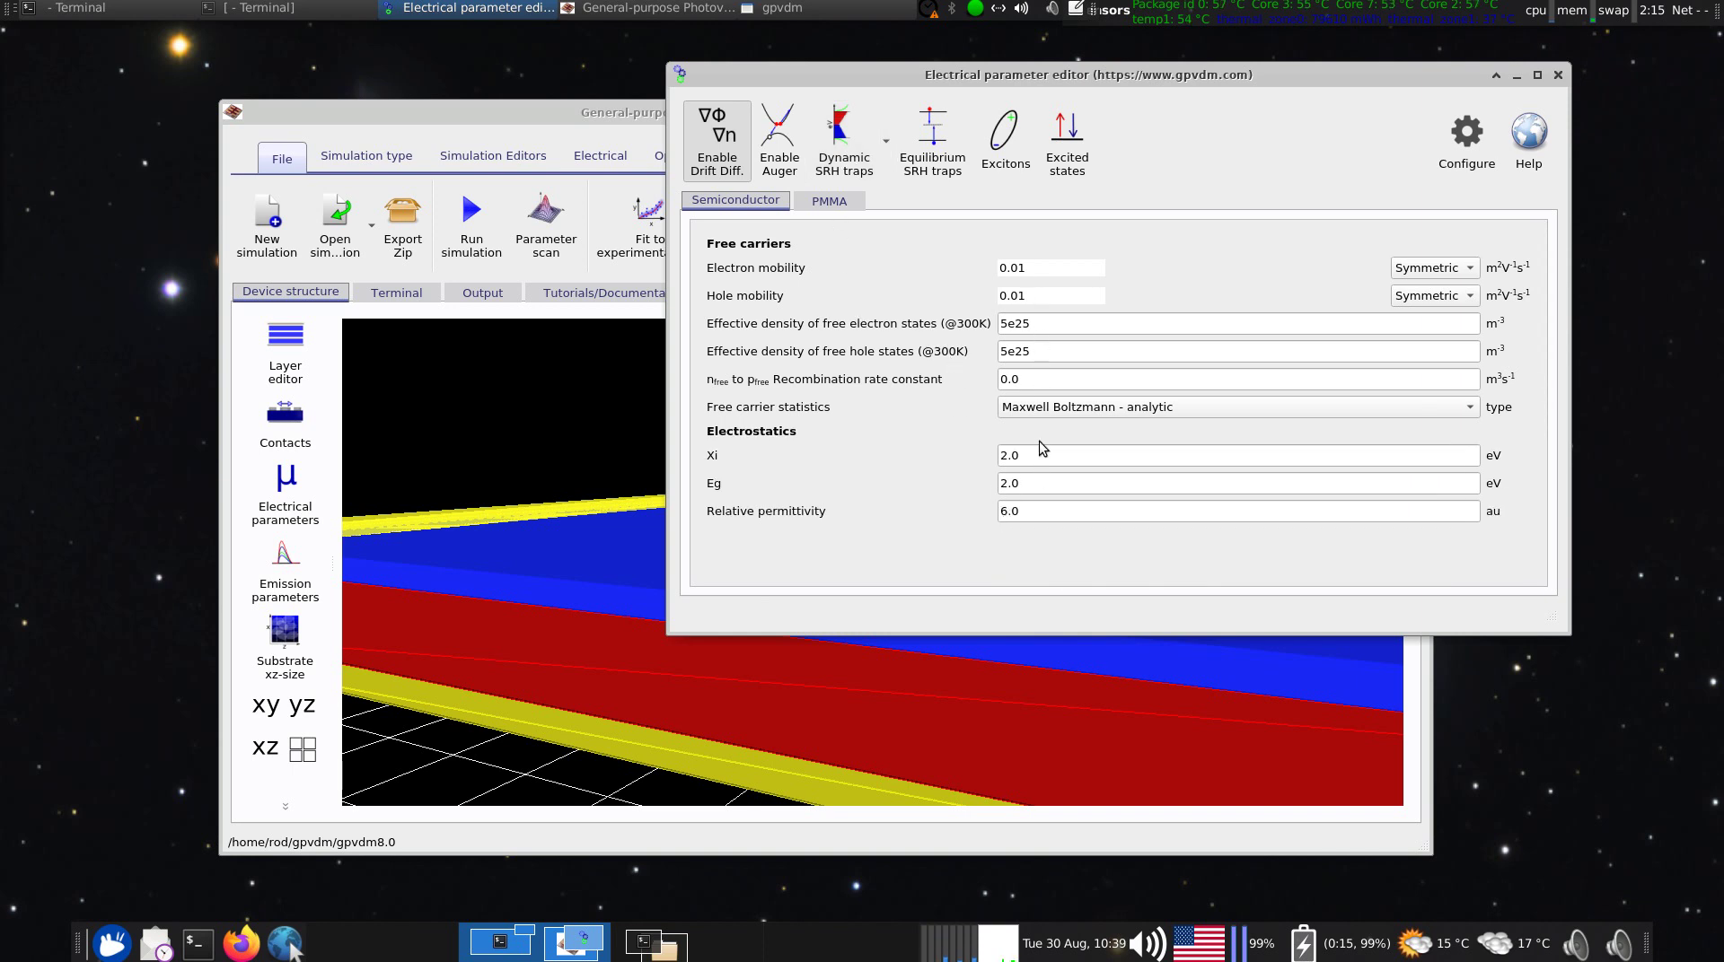
- Review the semiconductor's 0.01 mobility and Eg 2.0, compare with PMMA, then close the editor
{"action": "double_click", "coordinate": [1040, 266]}
{"action": "key", "text": "Tab"}
{"action": "double_click", "coordinate": [1045, 482]}
{"action": "key", "text": "Tab"}
{"action": "left_click", "coordinate": [822, 206]}
{"action": "left_click", "coordinate": [752, 204]}
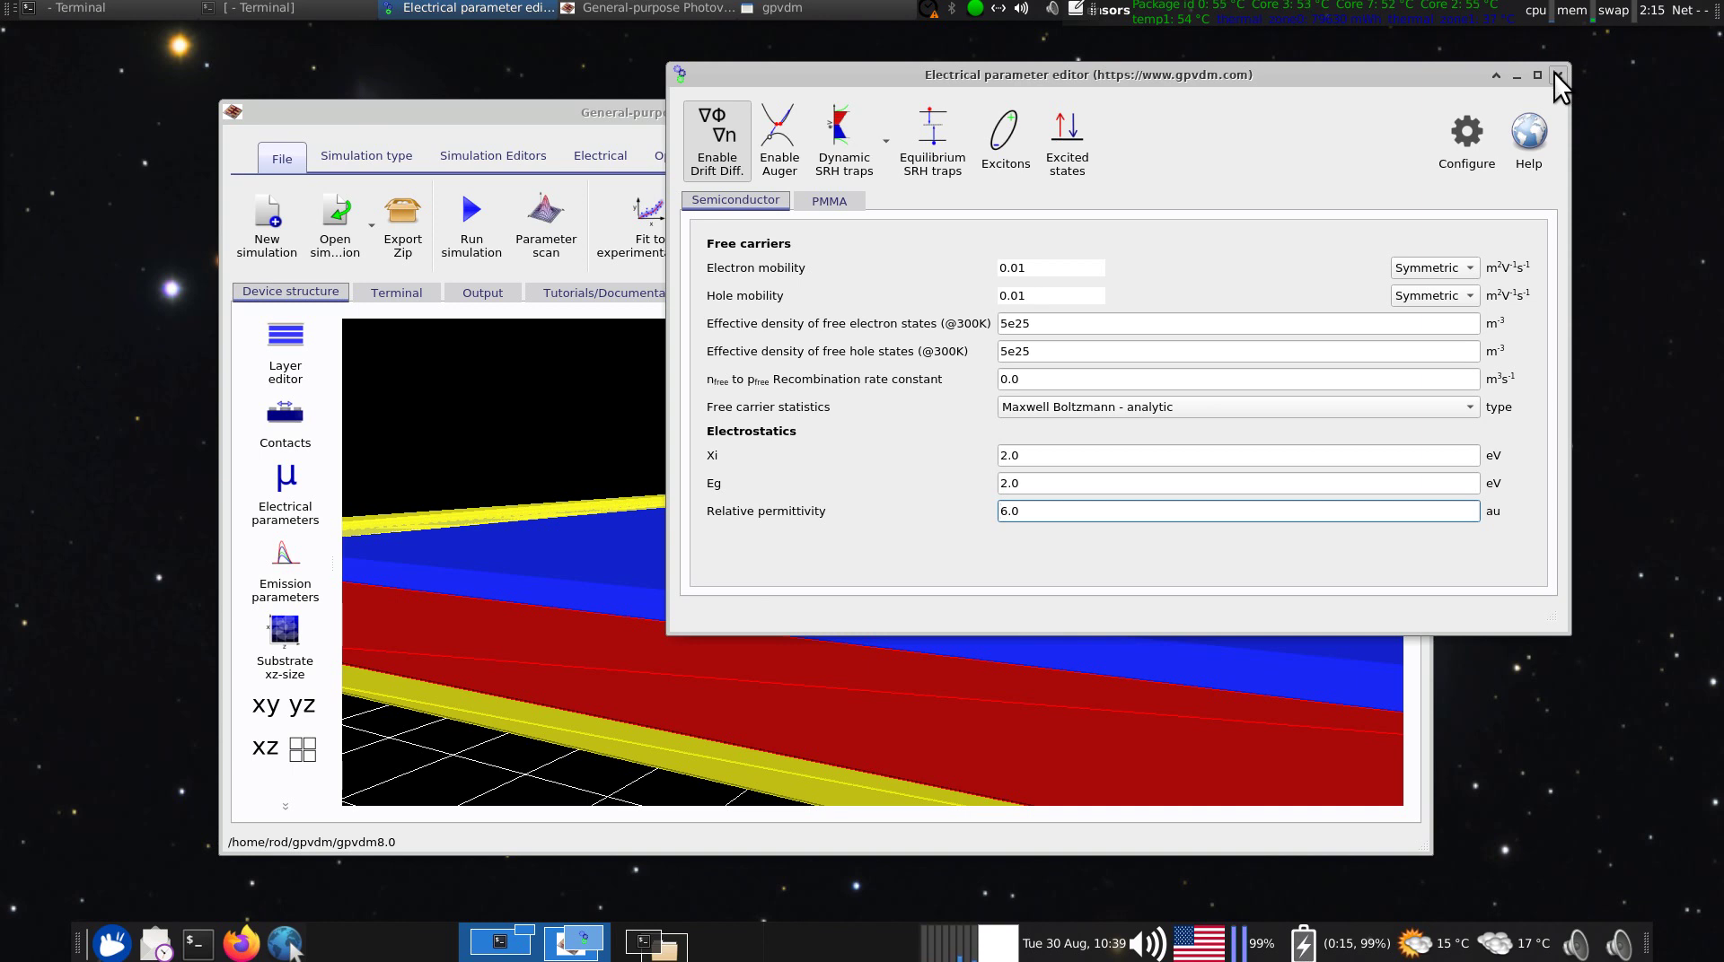
{"action": "left_click", "coordinate": [817, 202]}
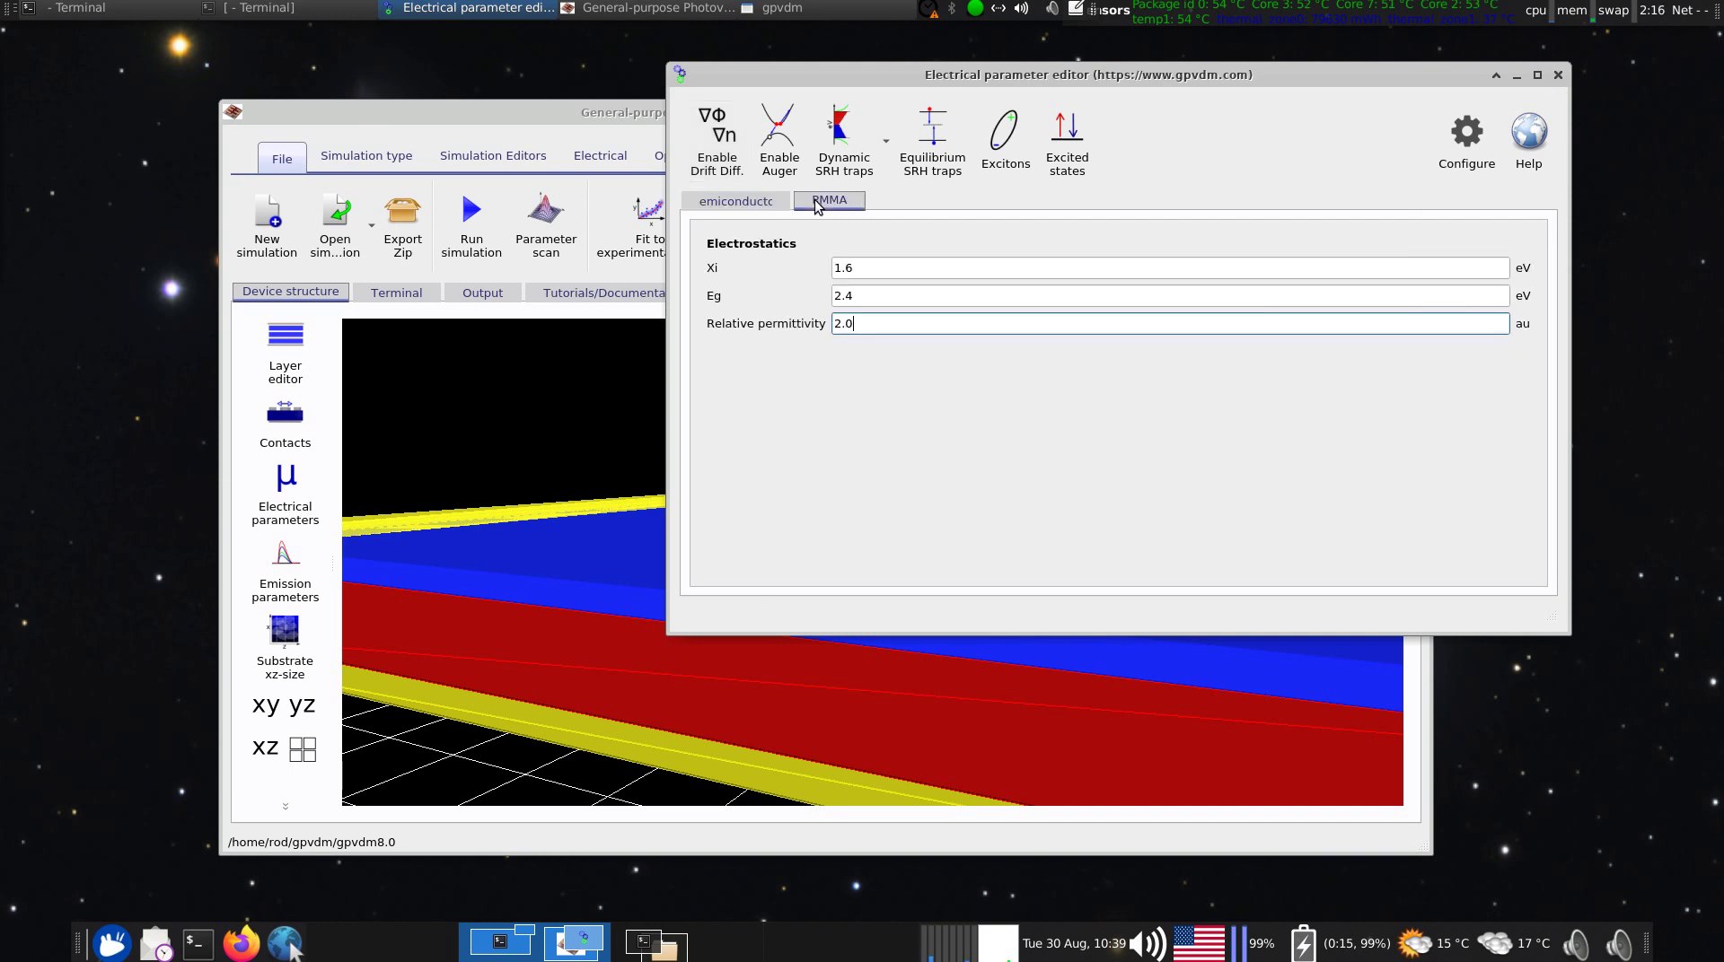
{"action": "left_click", "coordinate": [1558, 74]}
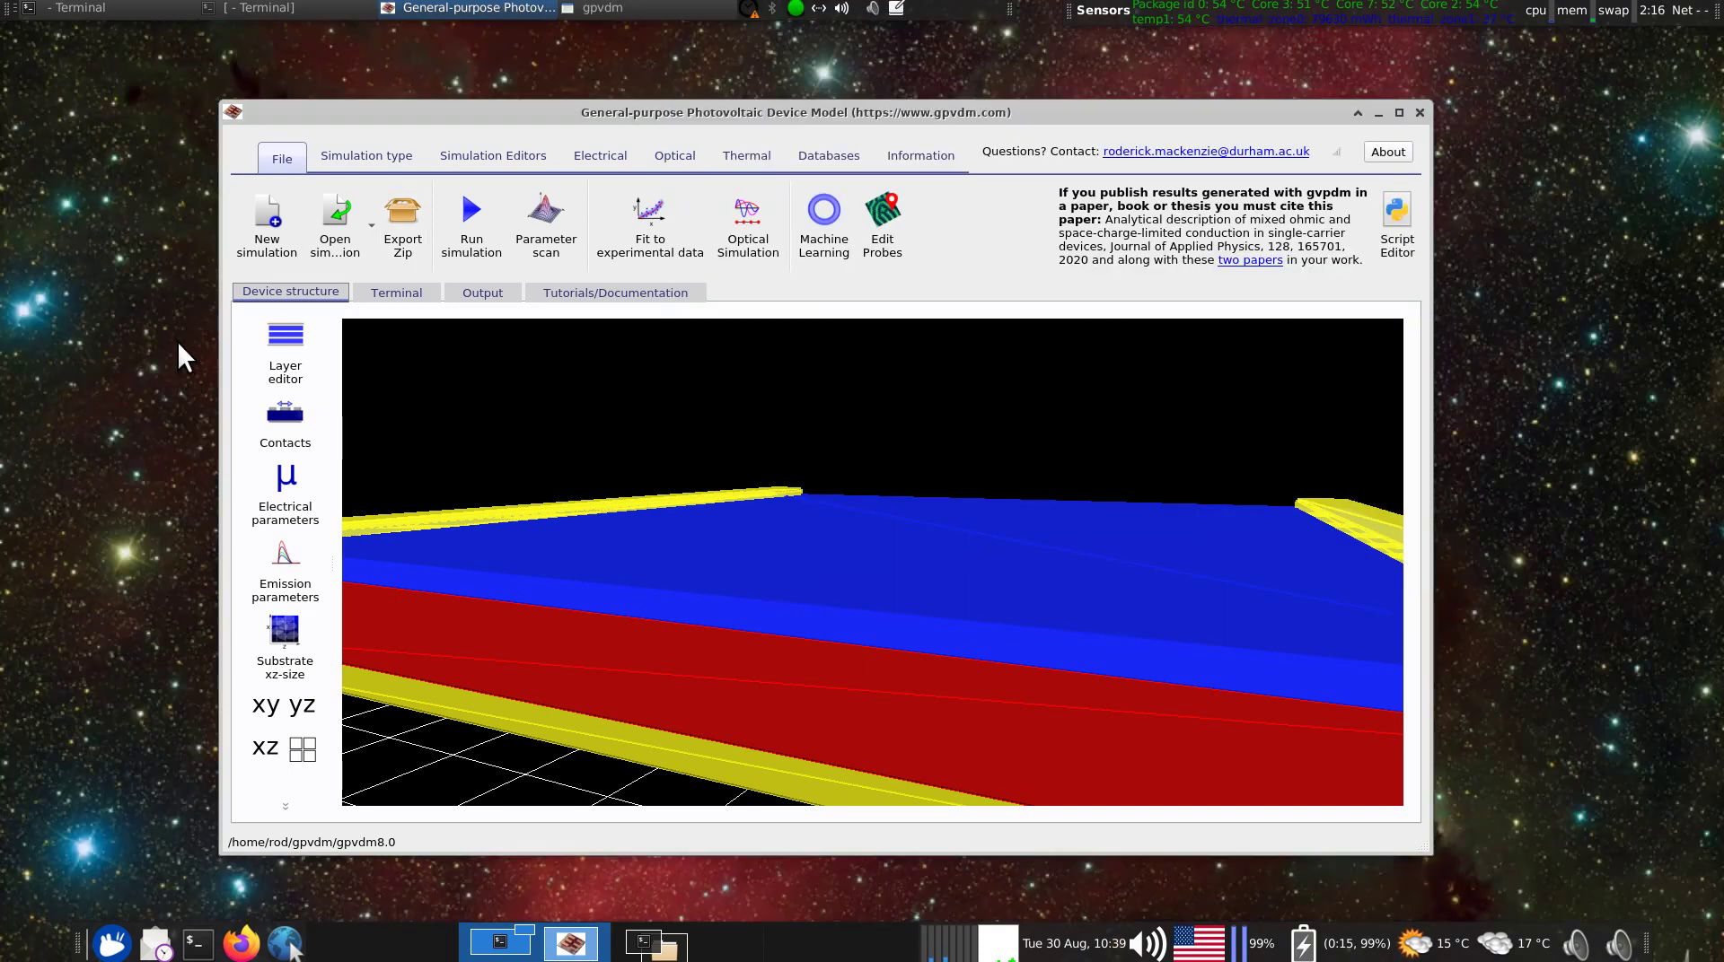